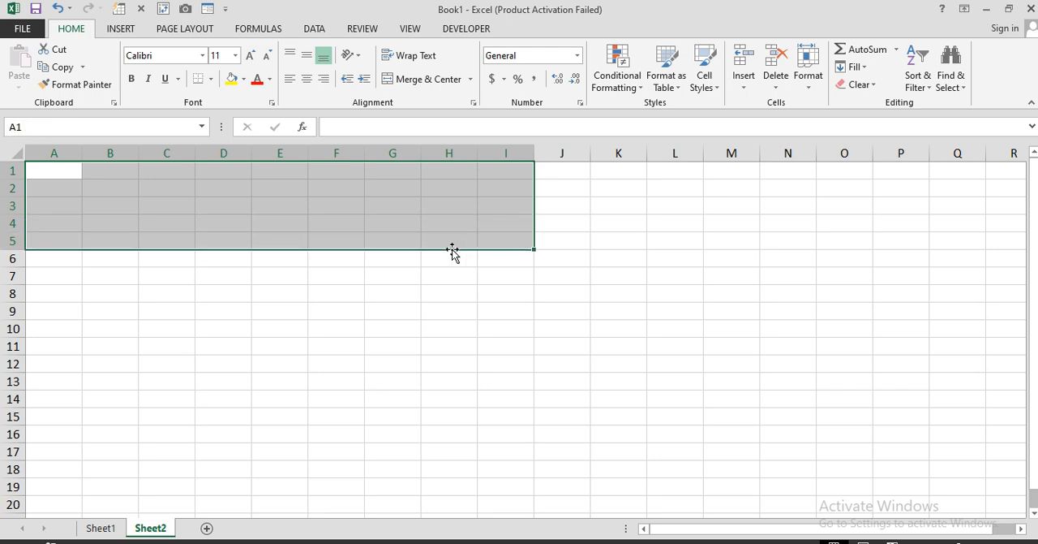
Step: Merge and center cells A1:I5 and enter the title "Restaurant Bill Format"
{"action": "left_click", "coordinate": [412, 78]}
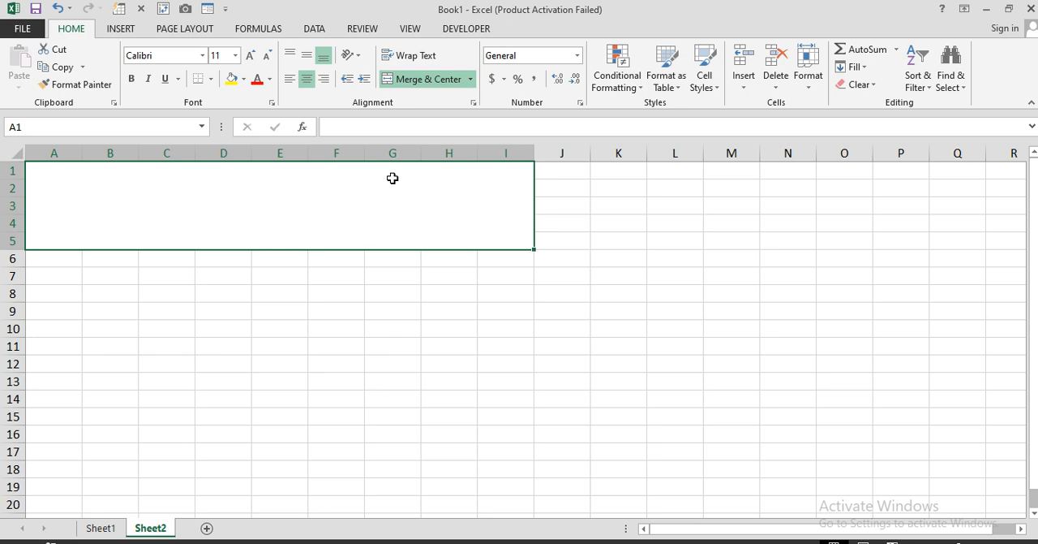
{"action": "type", "text": "Rest"}
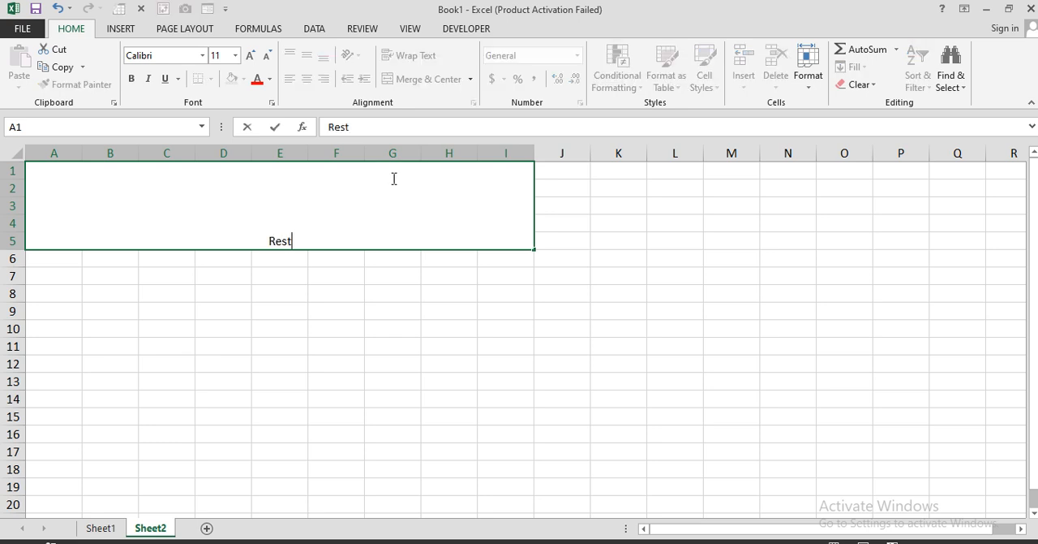
{"action": "type", "text": "aurant "}
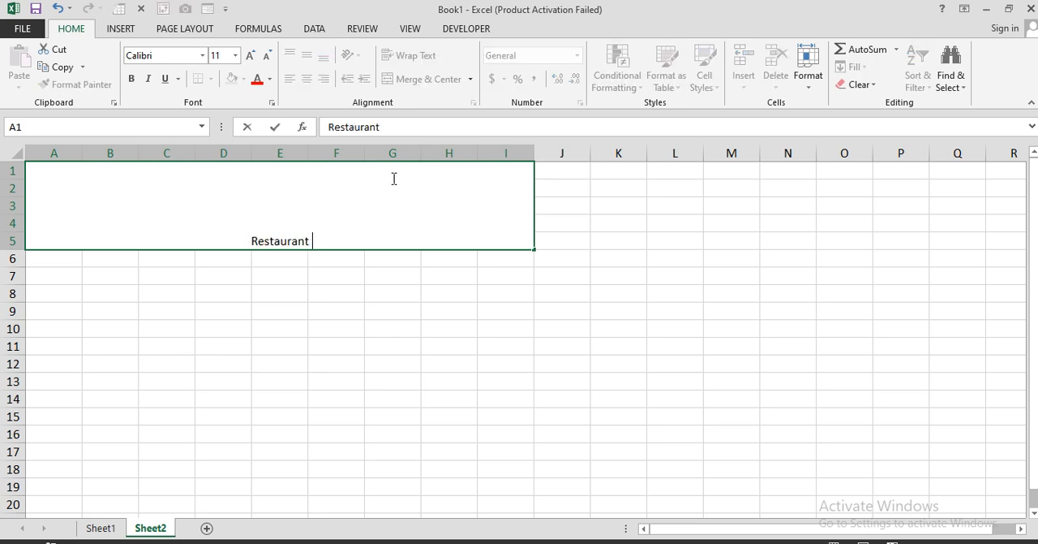
{"action": "type", "text": "Bil"}
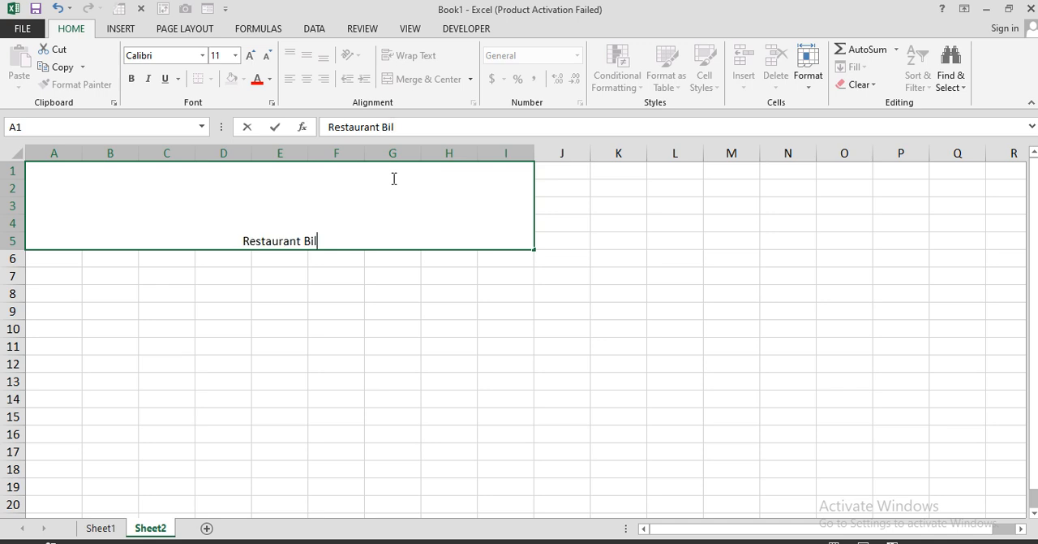
{"action": "type", "text": "l For"}
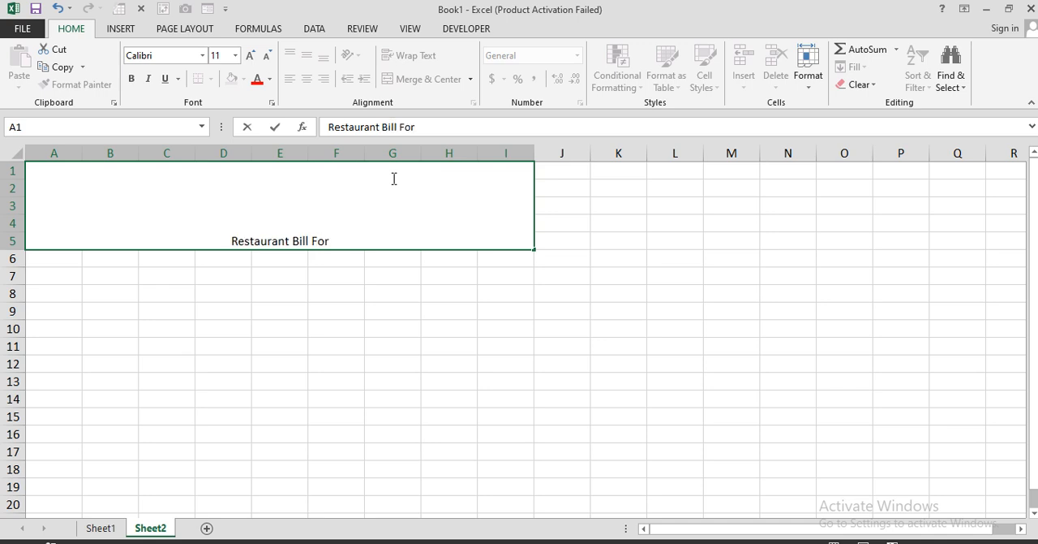
{"action": "type", "text": "mat"}
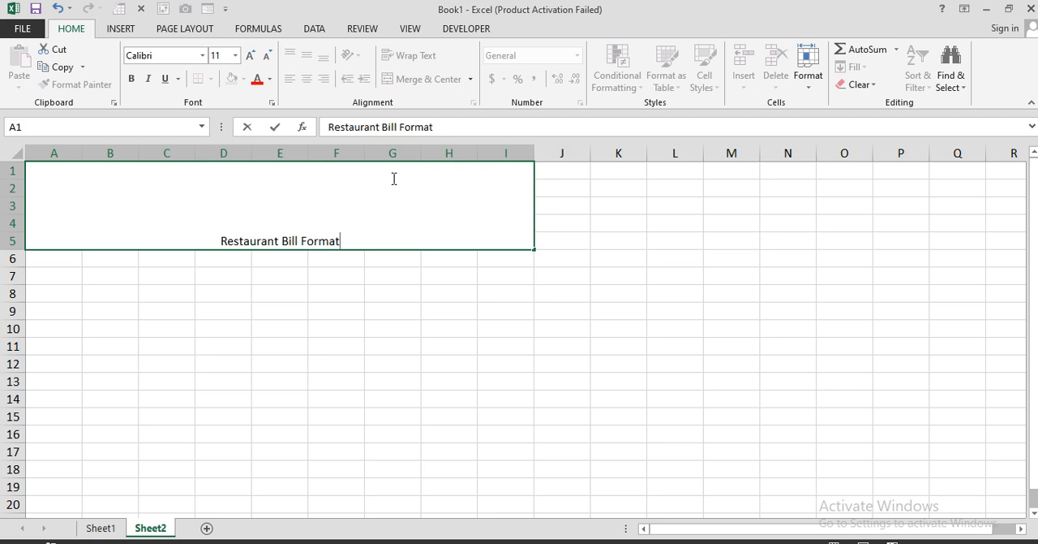
{"action": "key", "text": "Return"}
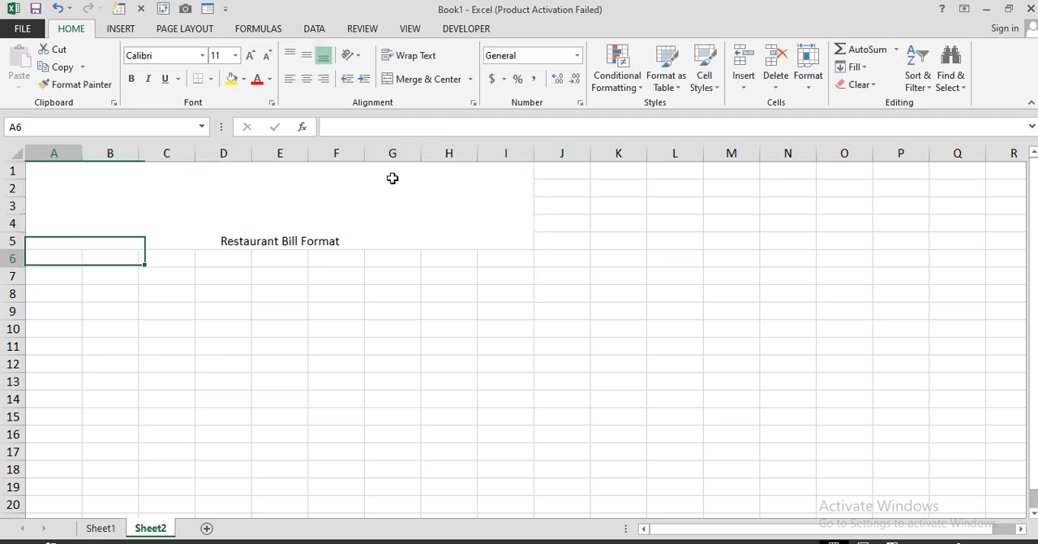
Step: Align the title vertically to the middle of its merged cell and increase its font size to 28
{"action": "left_click", "coordinate": [343, 178]}
{"action": "left_click", "coordinate": [306, 55]}
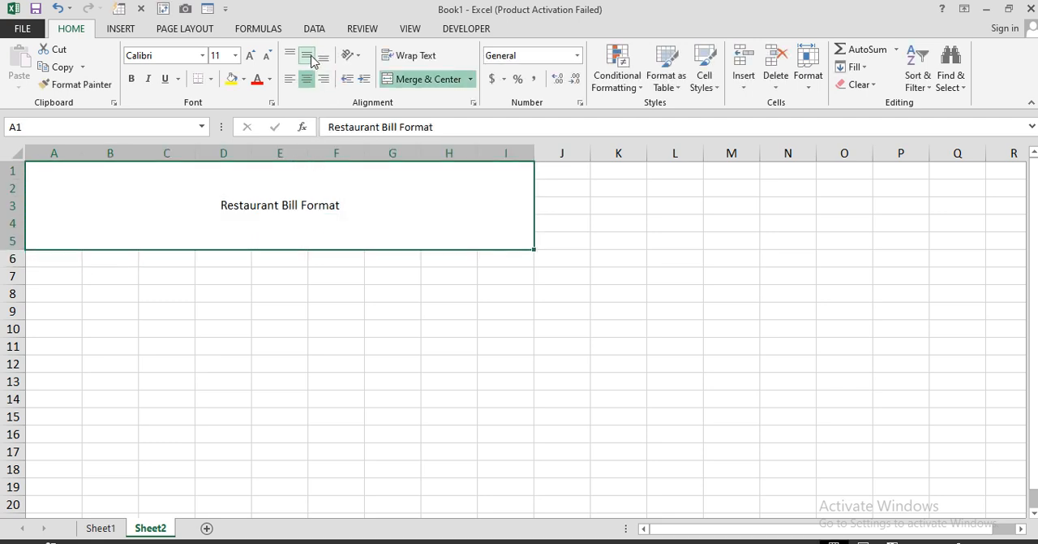
{"action": "left_click", "coordinate": [250, 55]}
{"action": "left_click", "coordinate": [250, 55]}
{"action": "left_click", "coordinate": [251, 55]}
{"action": "left_click", "coordinate": [251, 55]}
{"action": "left_click", "coordinate": [251, 55]}
{"action": "left_click", "coordinate": [251, 55]}
{"action": "left_click", "coordinate": [251, 55]}
{"action": "left_click", "coordinate": [251, 55]}
{"action": "left_click", "coordinate": [251, 55]}
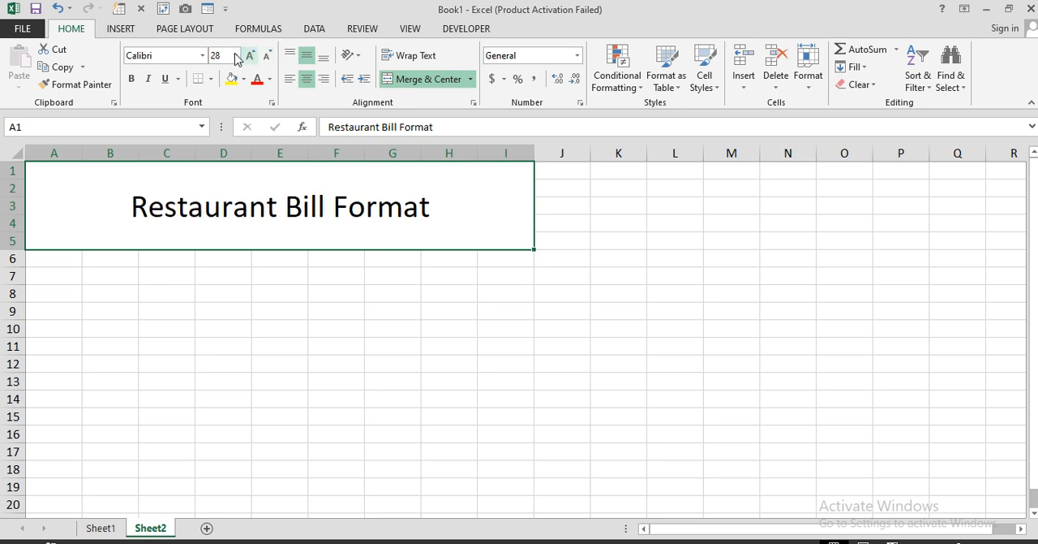
Step: Change the title's font to Arial, make it bold and increase its size to 36
{"action": "left_click", "coordinate": [175, 55]}
{"action": "type", "text": "Arial"}
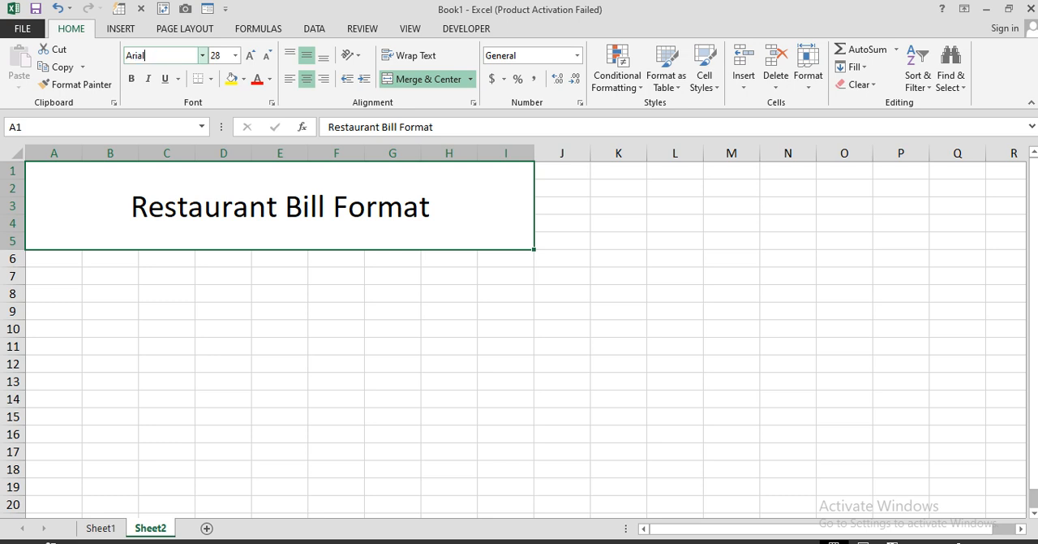
{"action": "key", "text": "Return"}
{"action": "left_click", "coordinate": [131, 79]}
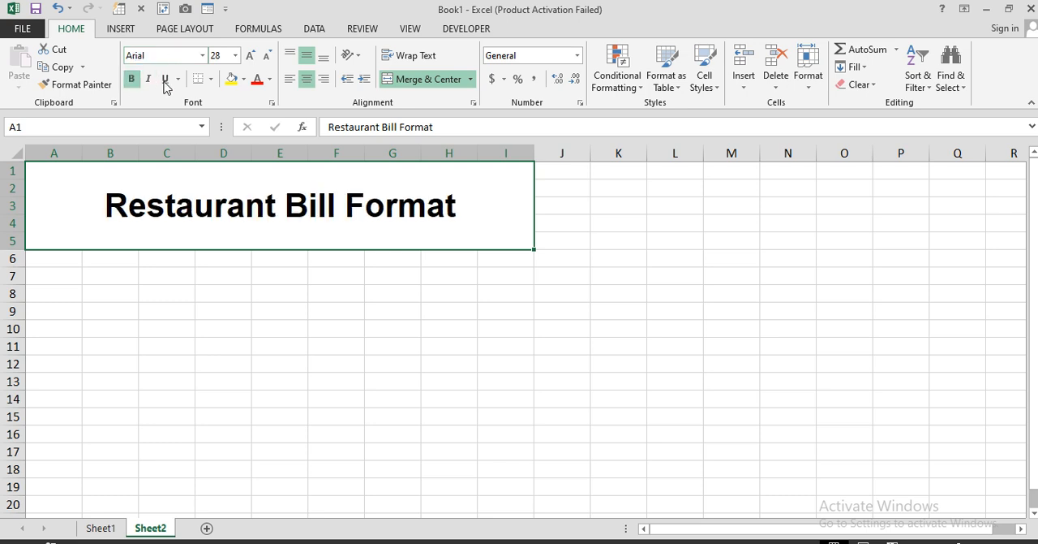
{"action": "left_click", "coordinate": [250, 55]}
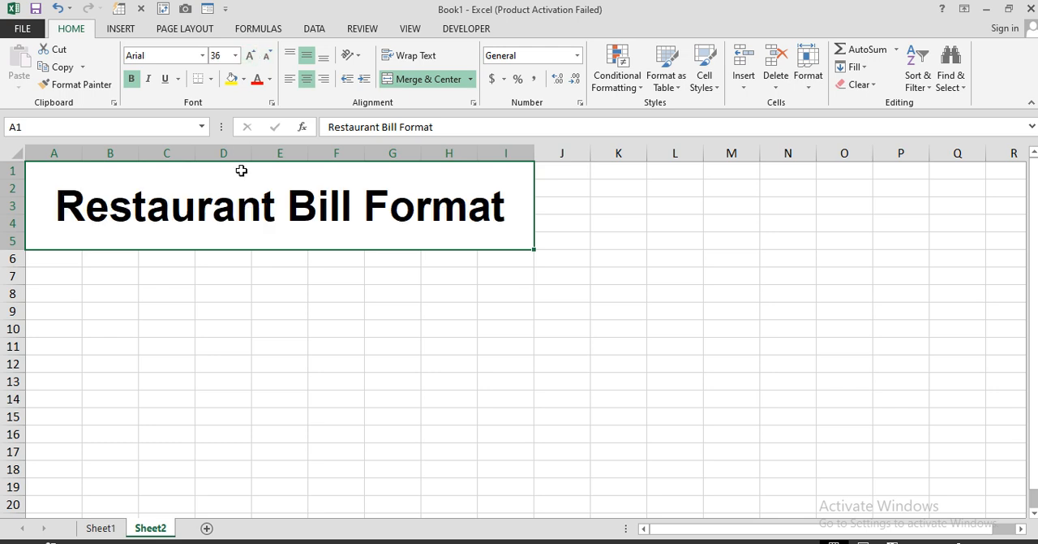
Step: Give the title cell a dark red fill and white text
{"action": "left_click", "coordinate": [243, 79]}
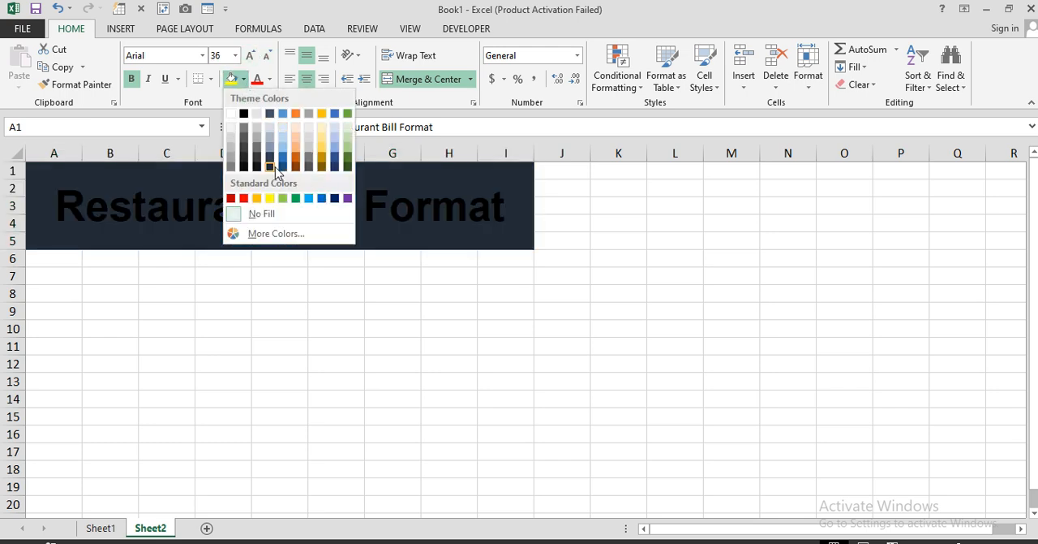
{"action": "left_click", "coordinate": [230, 199]}
{"action": "left_click", "coordinate": [269, 78]}
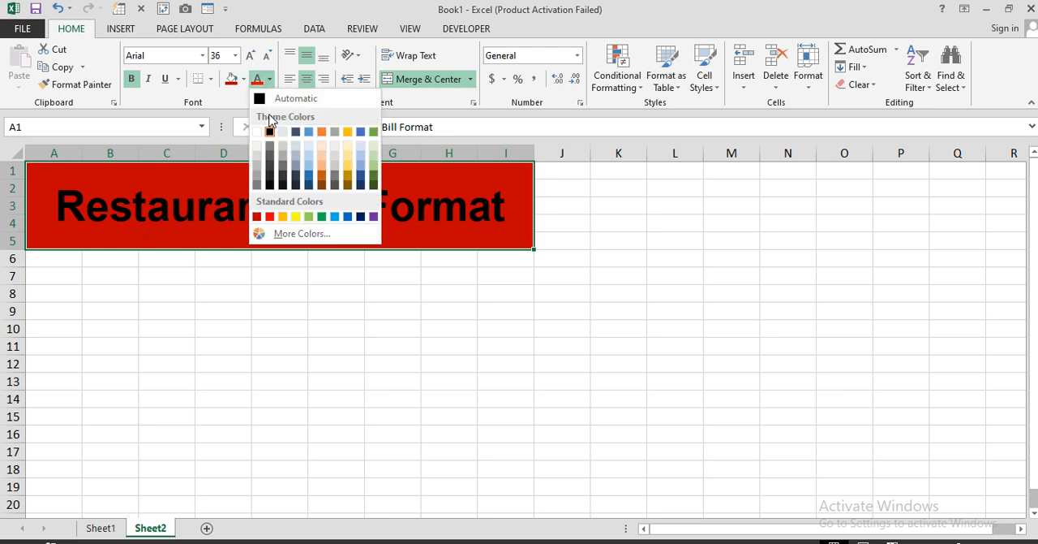
{"action": "left_click", "coordinate": [259, 130]}
Step: Merge and center A6:B6 with the label "Date:", and merge C6:D6 as its blank entry cell
{"action": "left_click_drag", "start_coordinate": [51, 259], "coordinate": [103, 258]}
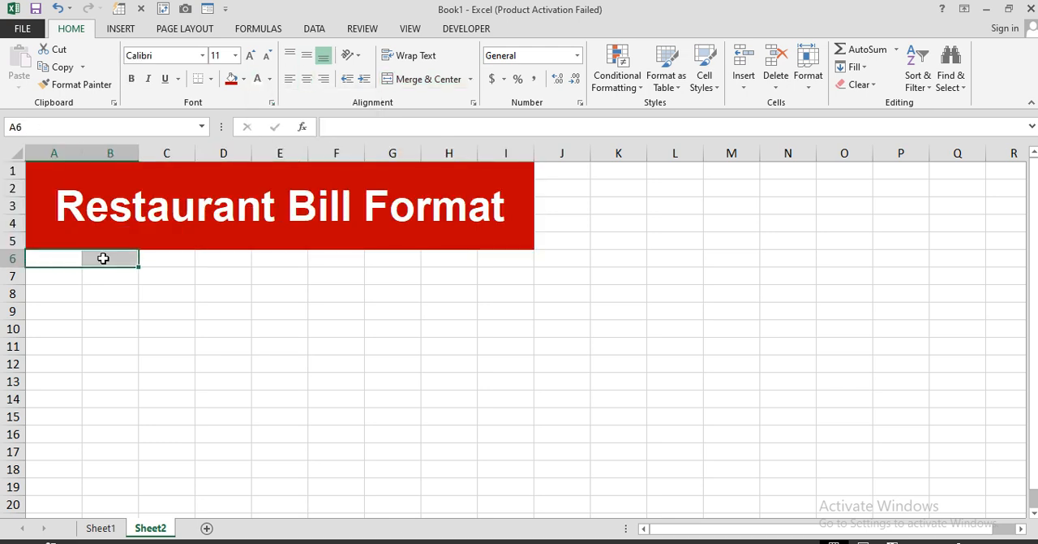
{"action": "left_click", "coordinate": [418, 81]}
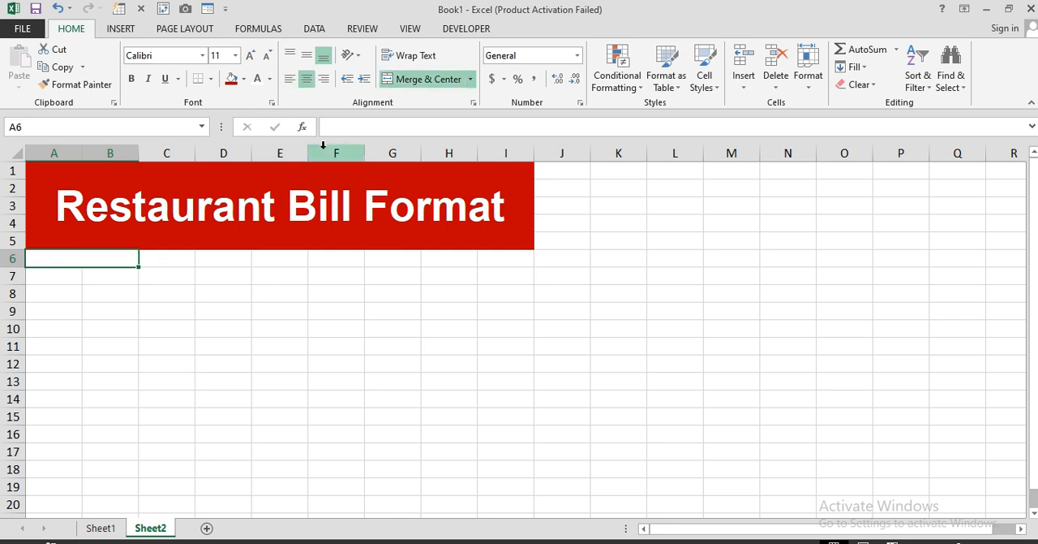
{"action": "type", "text": "Date"}
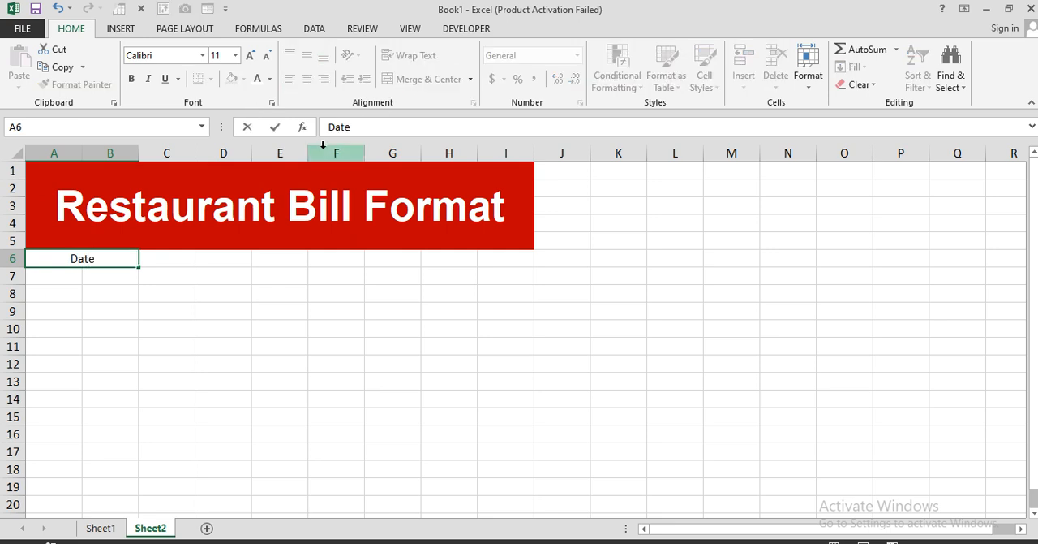
{"action": "type", "text": ":"}
{"action": "key", "text": "Tab"}
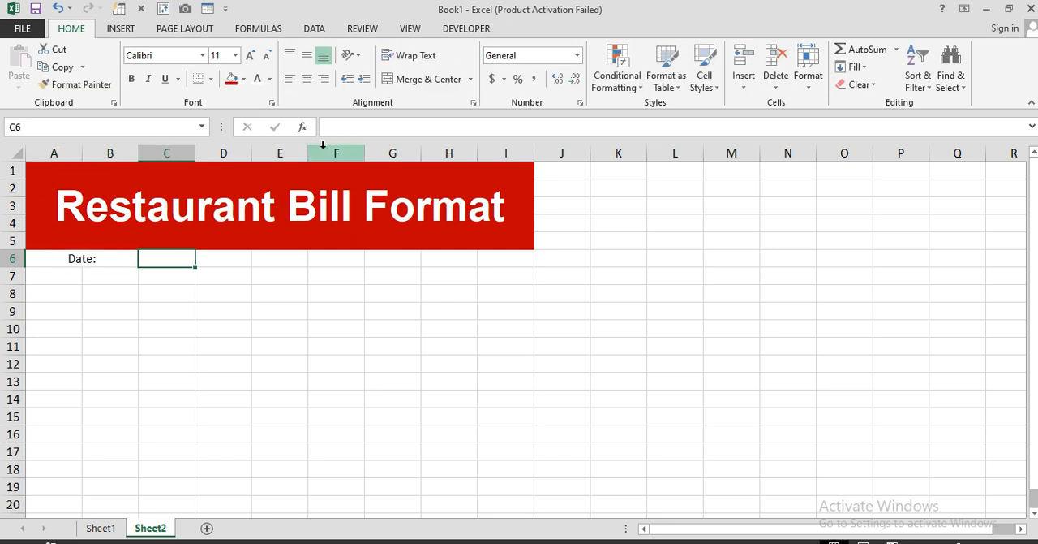
{"action": "left_click_drag", "start_coordinate": [181, 253], "coordinate": [213, 258]}
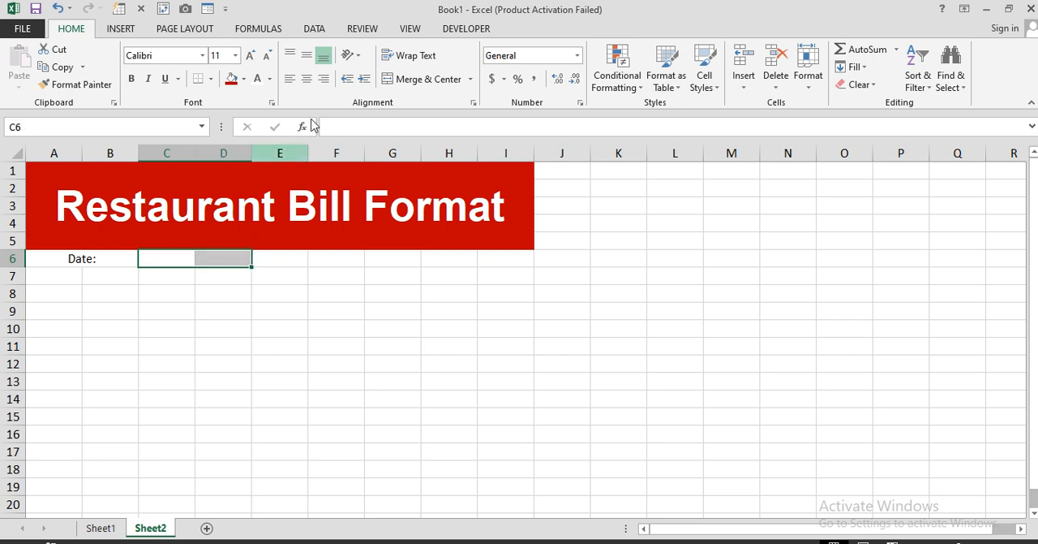
{"action": "left_click", "coordinate": [418, 81]}
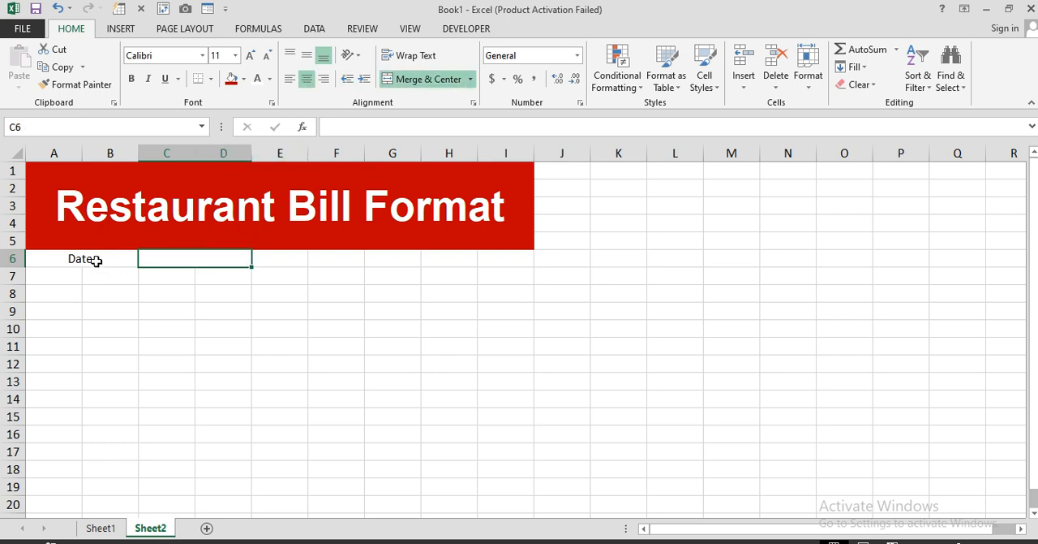
{"action": "left_click_drag", "start_coordinate": [93, 259], "coordinate": [171, 256]}
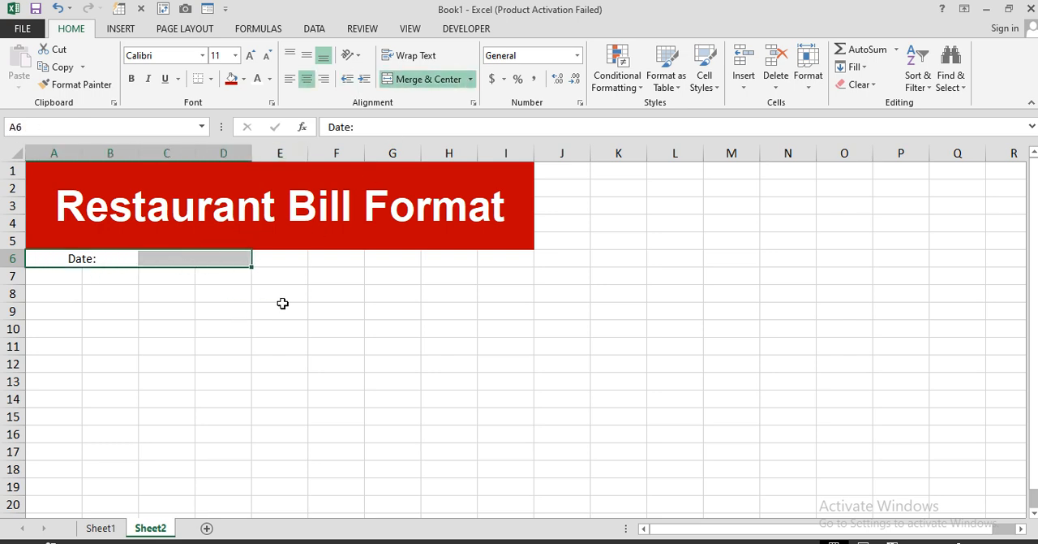
Step: Merge and center E6:F6 with the label "Time:", and merge G6:I6 as its blank entry cell
{"action": "left_click_drag", "start_coordinate": [302, 257], "coordinate": [340, 258]}
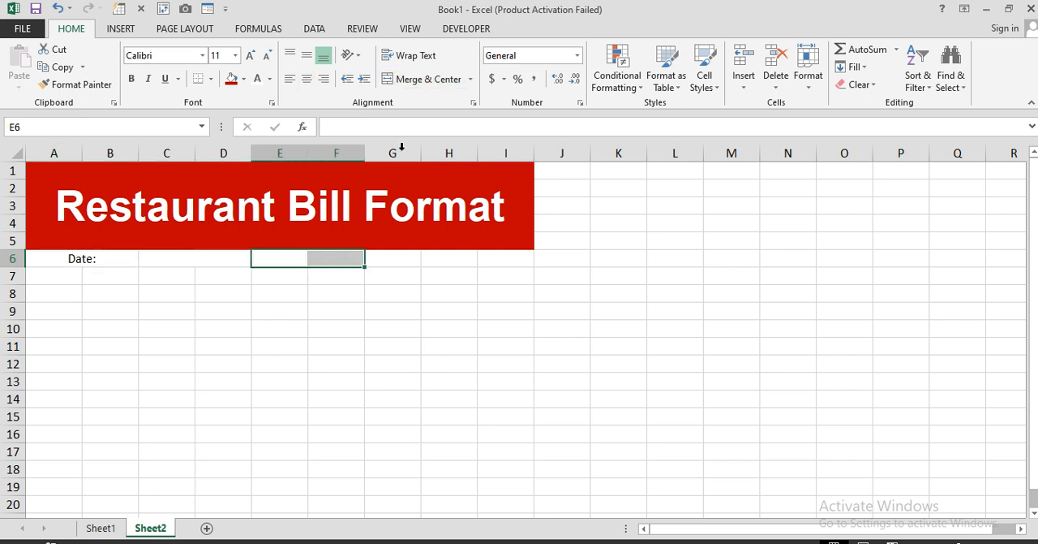
{"action": "left_click", "coordinate": [427, 81]}
{"action": "type", "text": "Time"}
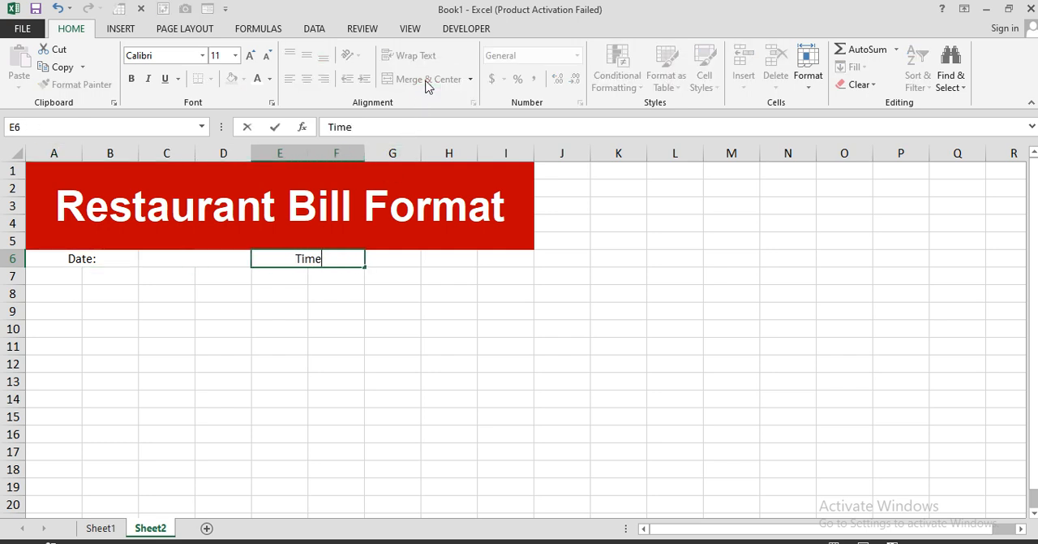
{"action": "type", "text": ":"}
{"action": "key", "text": "Tab"}
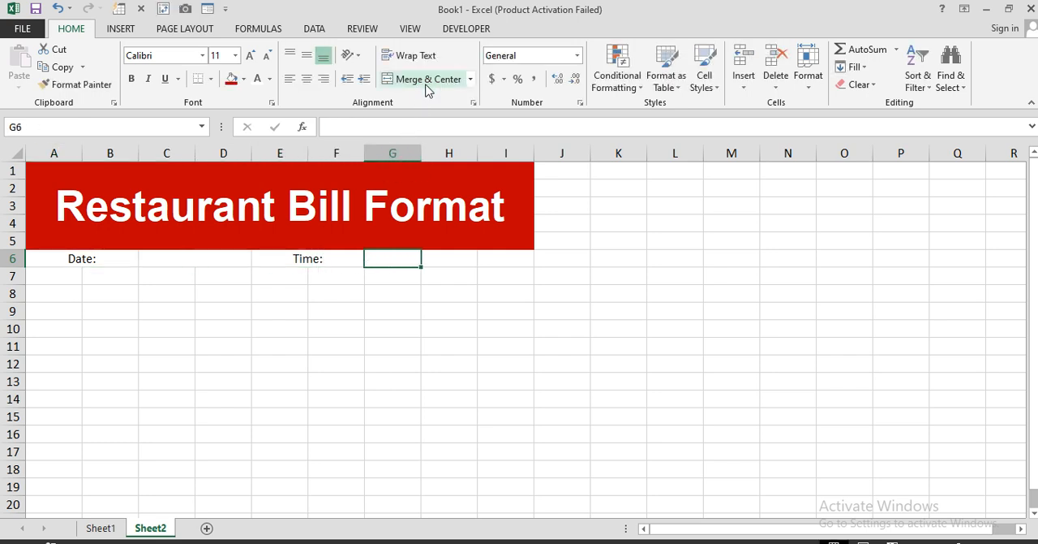
{"action": "left_click_drag", "start_coordinate": [395, 258], "coordinate": [483, 257]}
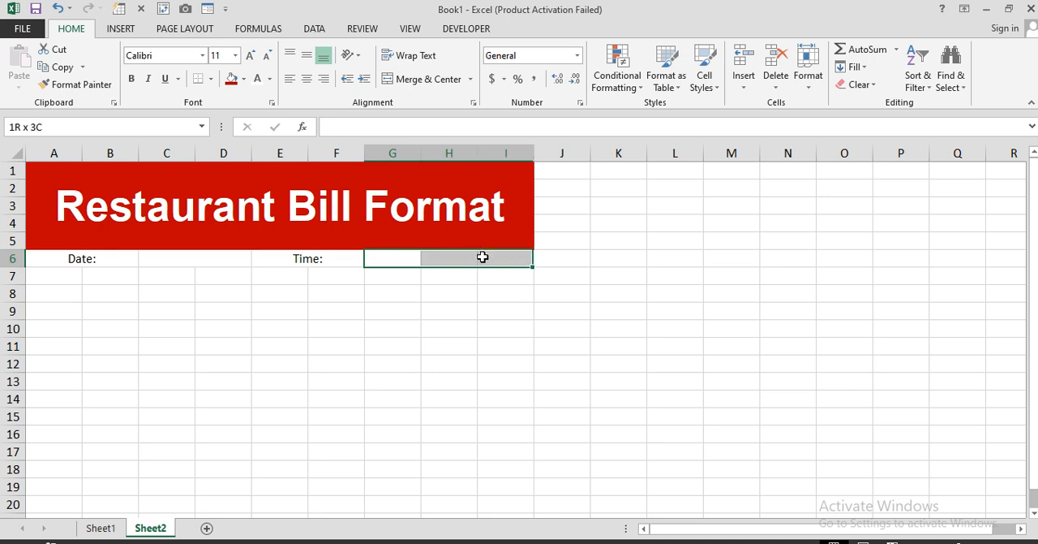
{"action": "left_click", "coordinate": [422, 81]}
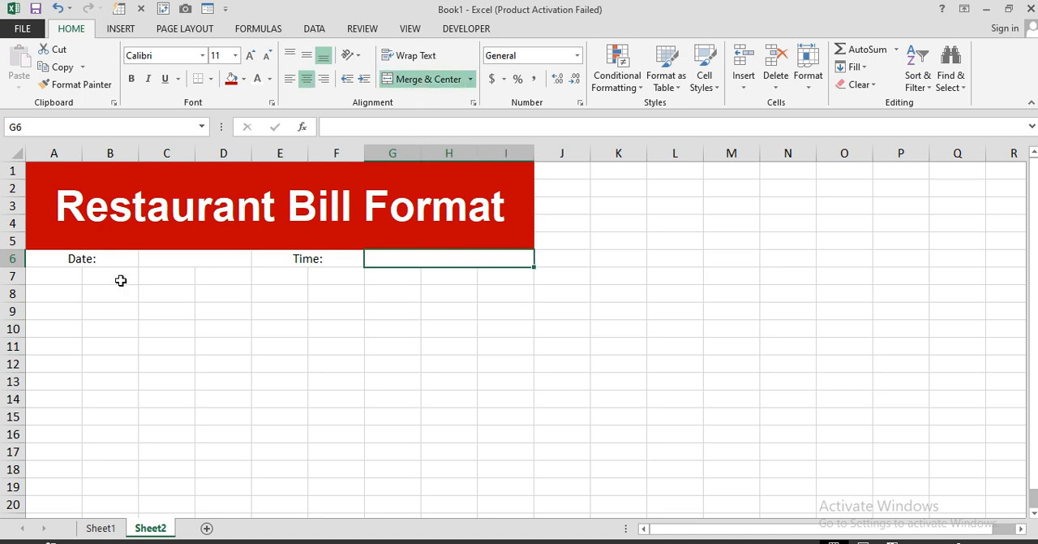
Step: Apply all borders to the date and time row, A6:I6
{"action": "left_click_drag", "start_coordinate": [96, 258], "coordinate": [511, 258]}
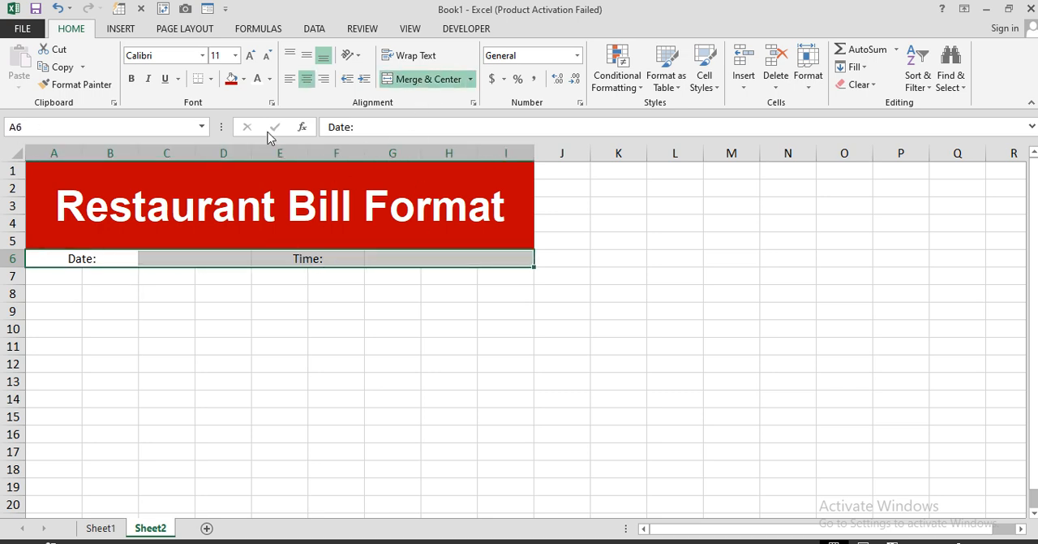
{"action": "left_click", "coordinate": [212, 78]}
{"action": "left_click", "coordinate": [220, 210]}
{"action": "left_click", "coordinate": [241, 345]}
Step: Make the "Date:" and "Time:" labels in row 6 bold
{"action": "left_click", "coordinate": [104, 260]}
{"action": "left_click", "coordinate": [320, 259], "text": "ctrl"}
{"action": "key", "text": "ctrl+b"}
{"action": "left_click", "coordinate": [207, 293]}
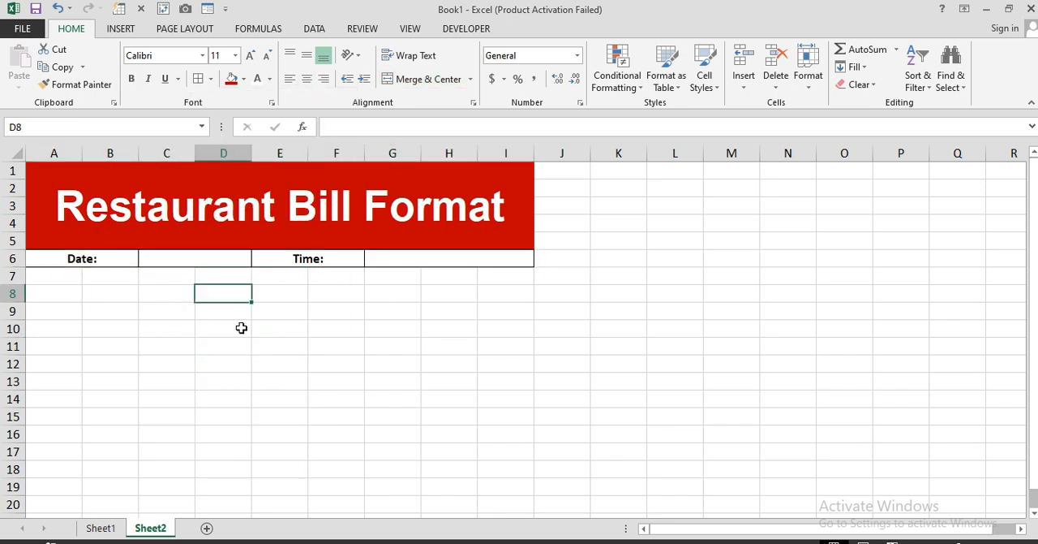
Step: Fill the "Date:" and "Time:" label cells with light gray
{"action": "left_click", "coordinate": [122, 261]}
{"action": "left_click", "coordinate": [290, 258], "text": "ctrl"}
{"action": "left_click", "coordinate": [243, 79]}
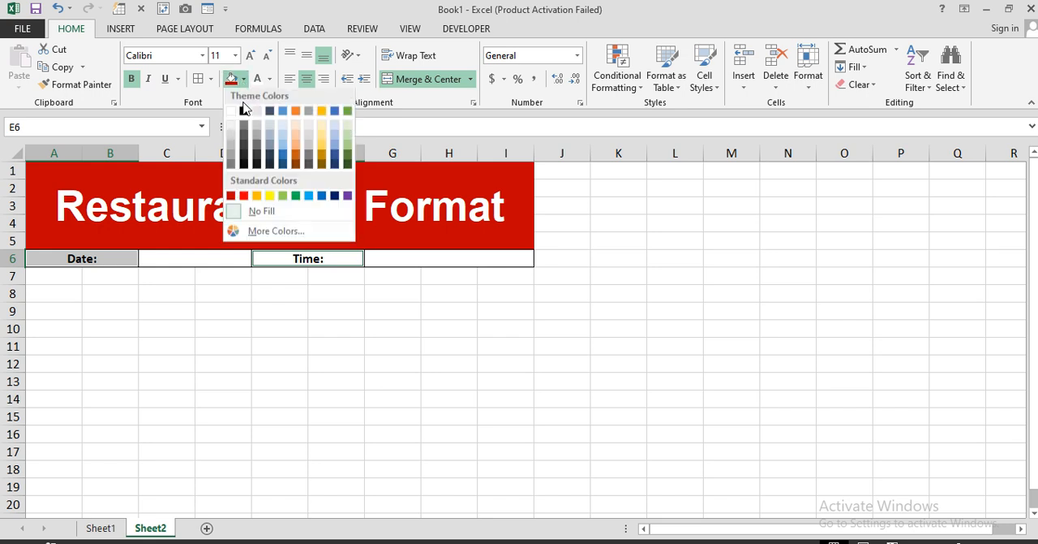
{"action": "left_click", "coordinate": [233, 138]}
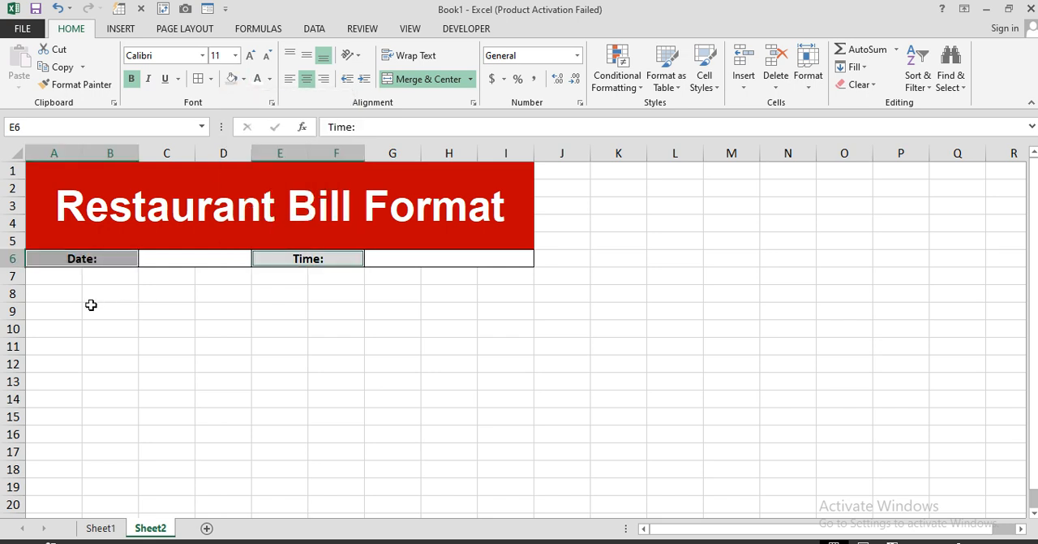
Step: Merge and center A7:I8 and enter the section heading "Items Details"
{"action": "left_click_drag", "start_coordinate": [52, 280], "coordinate": [510, 292]}
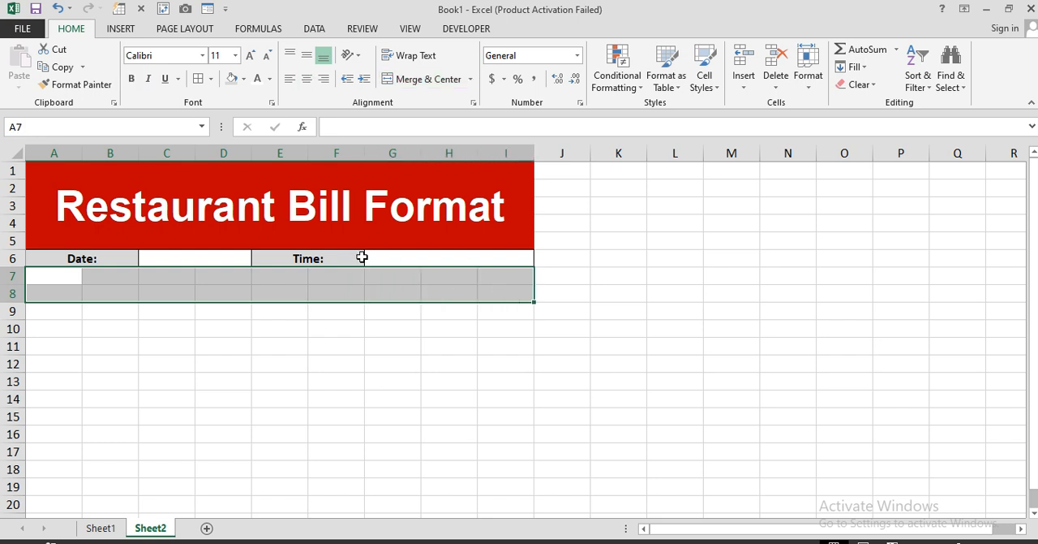
{"action": "left_click", "coordinate": [428, 81]}
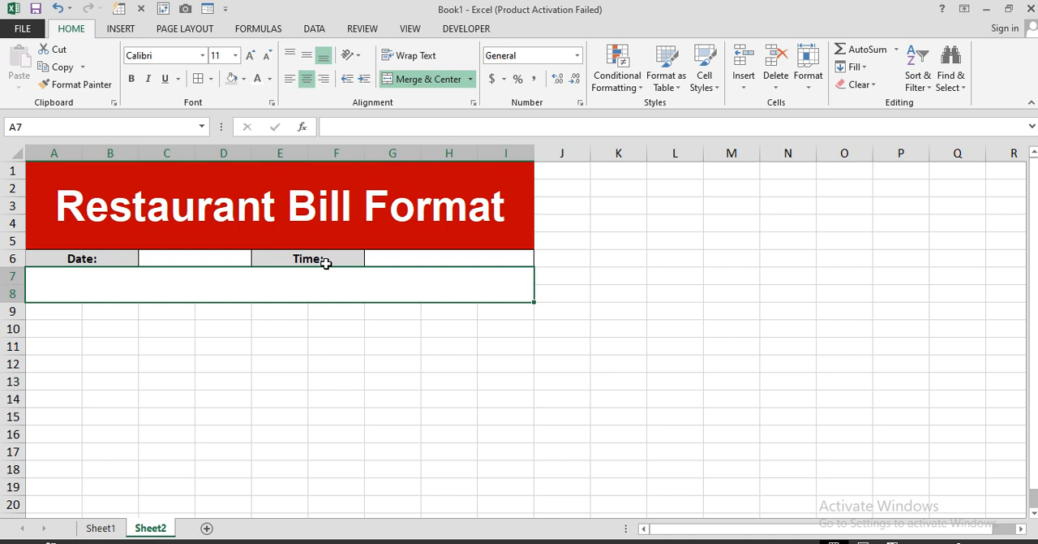
{"action": "type", "text": "Items"}
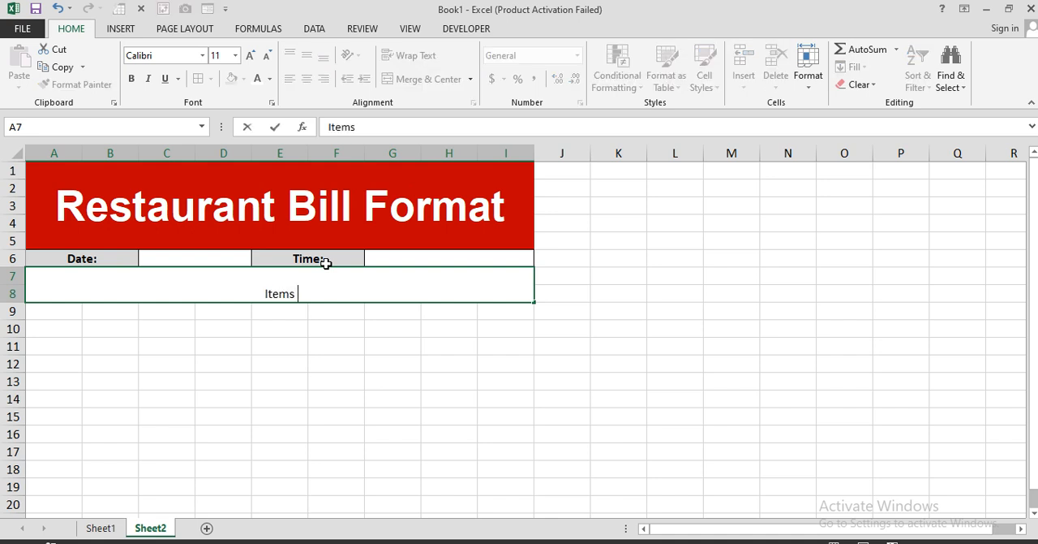
{"action": "type", "text": " Details"}
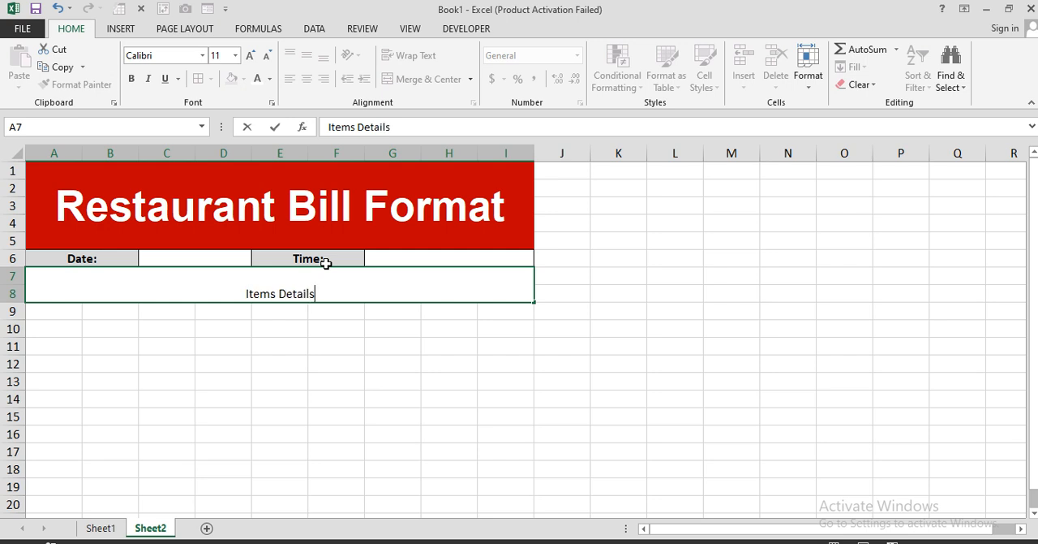
{"action": "key", "text": "Return"}
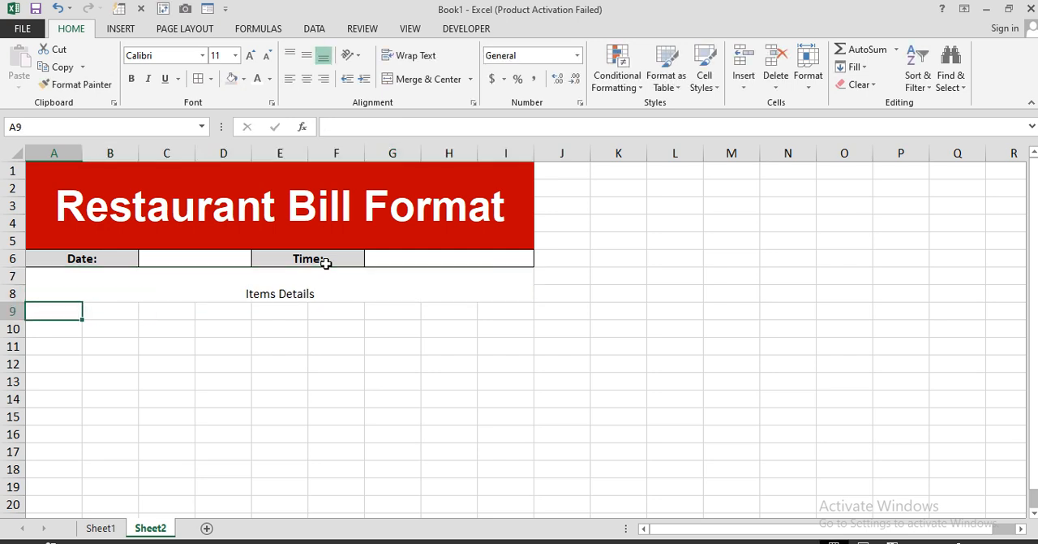
Step: Middle-align the "Items Details" heading, make it bold and italic, and increase its font size to 16
{"action": "left_click", "coordinate": [325, 287]}
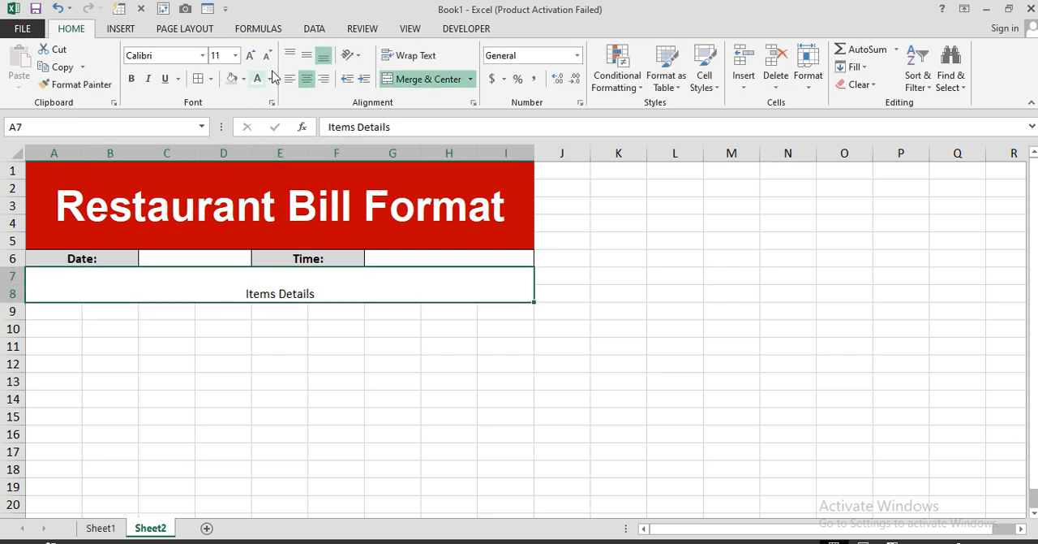
{"action": "left_click", "coordinate": [307, 55]}
{"action": "left_click", "coordinate": [148, 80]}
{"action": "left_click", "coordinate": [130, 79]}
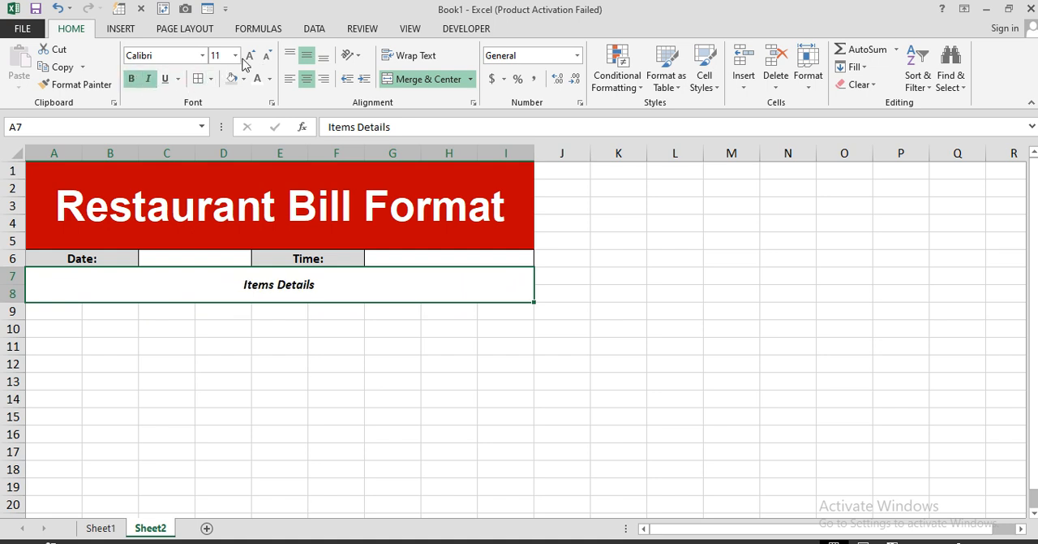
{"action": "left_click", "coordinate": [251, 56]}
{"action": "left_click", "coordinate": [251, 55]}
{"action": "left_click", "coordinate": [251, 56]}
Step: Fill the "Items Details" heading with dark gray and make its text white
{"action": "left_click", "coordinate": [243, 79]}
{"action": "left_click", "coordinate": [244, 140]}
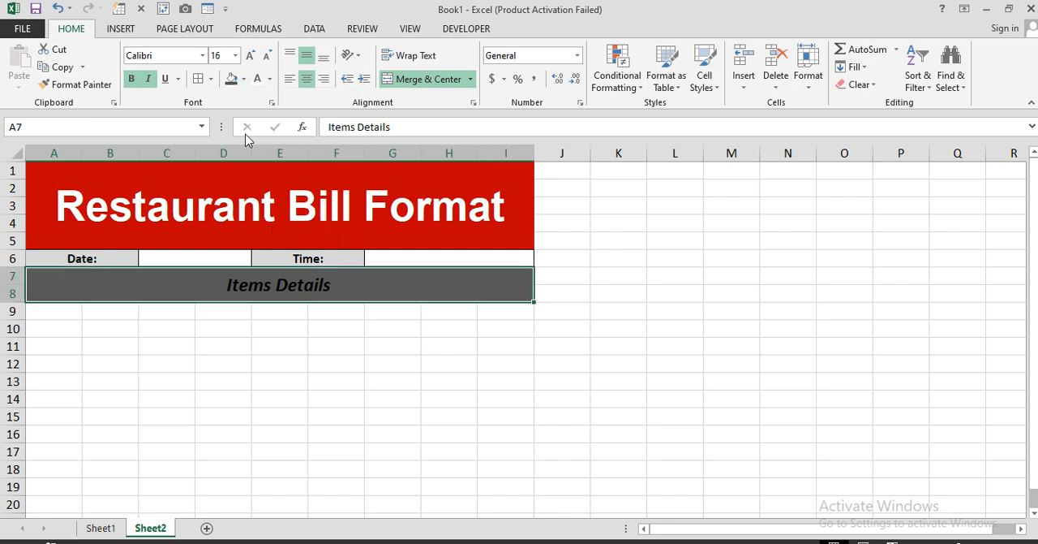
{"action": "left_click", "coordinate": [243, 81]}
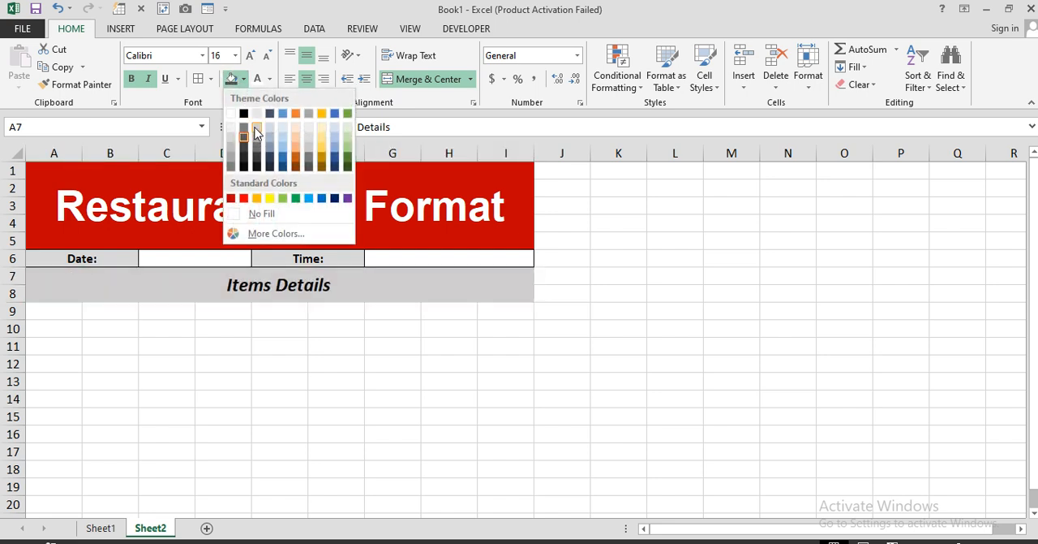
{"action": "left_click", "coordinate": [256, 151]}
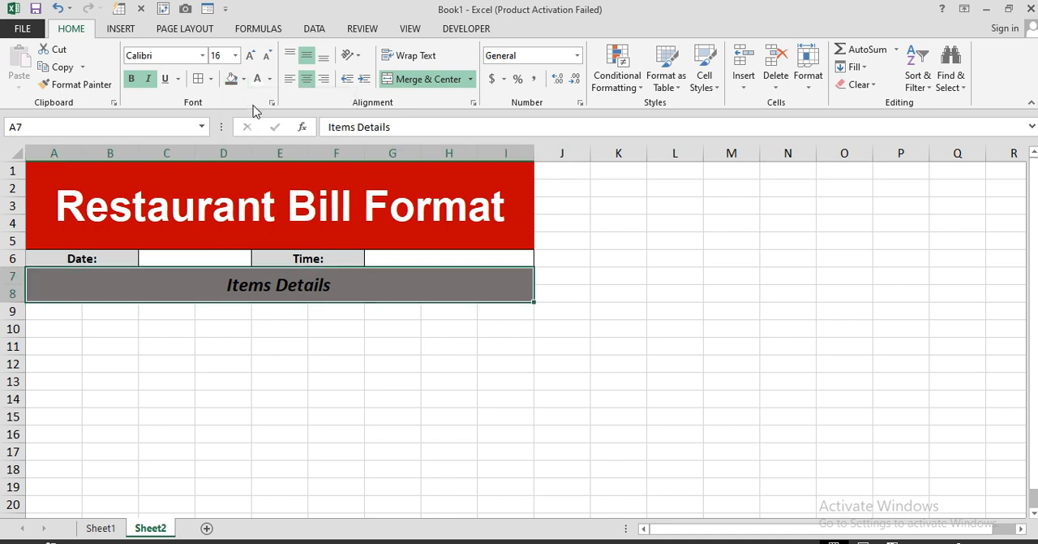
{"action": "left_click", "coordinate": [284, 343]}
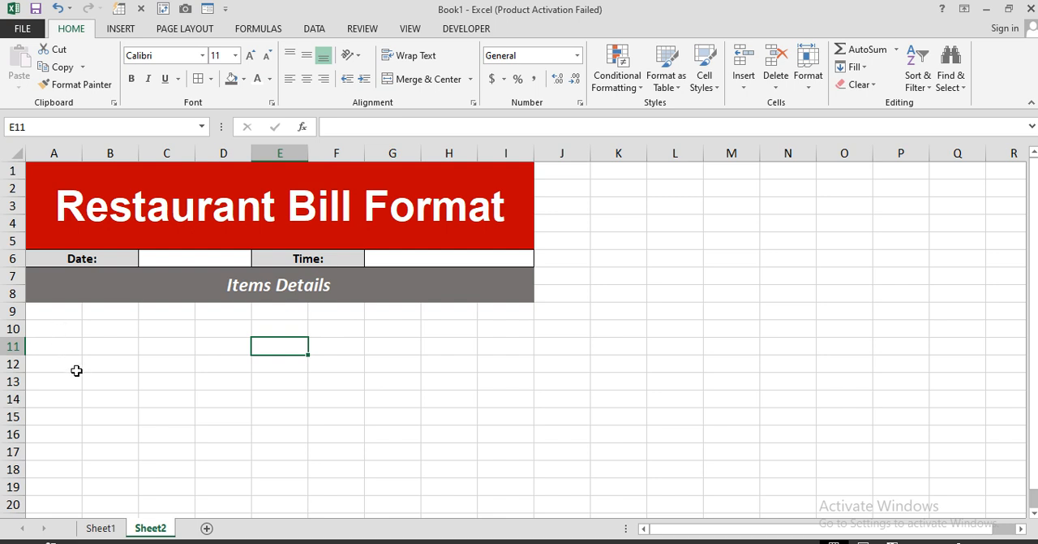
Step: Enter the column header "Item List" in A10 and merge and center it across A10:C10
{"action": "left_click", "coordinate": [65, 326]}
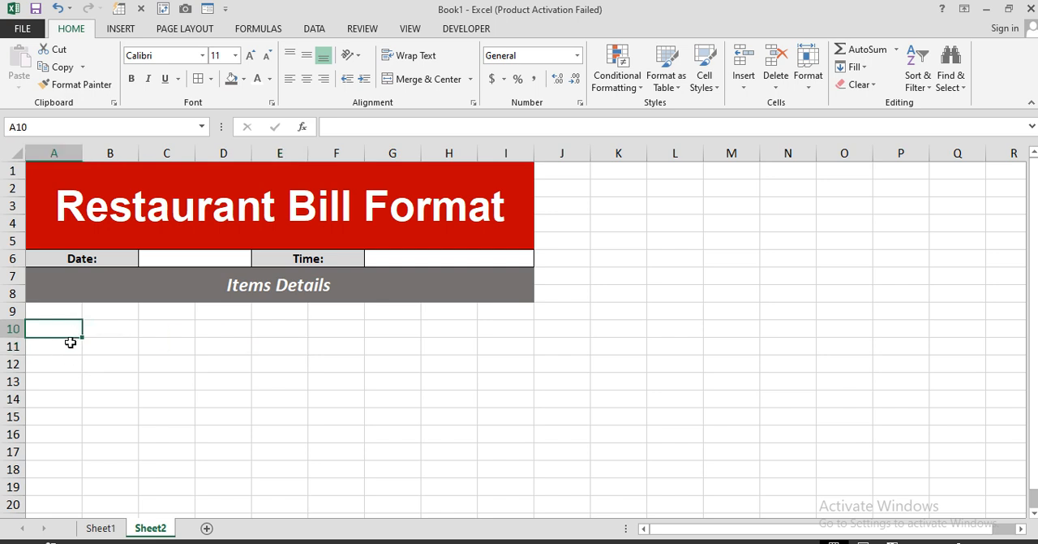
{"action": "type", "text": "Item"}
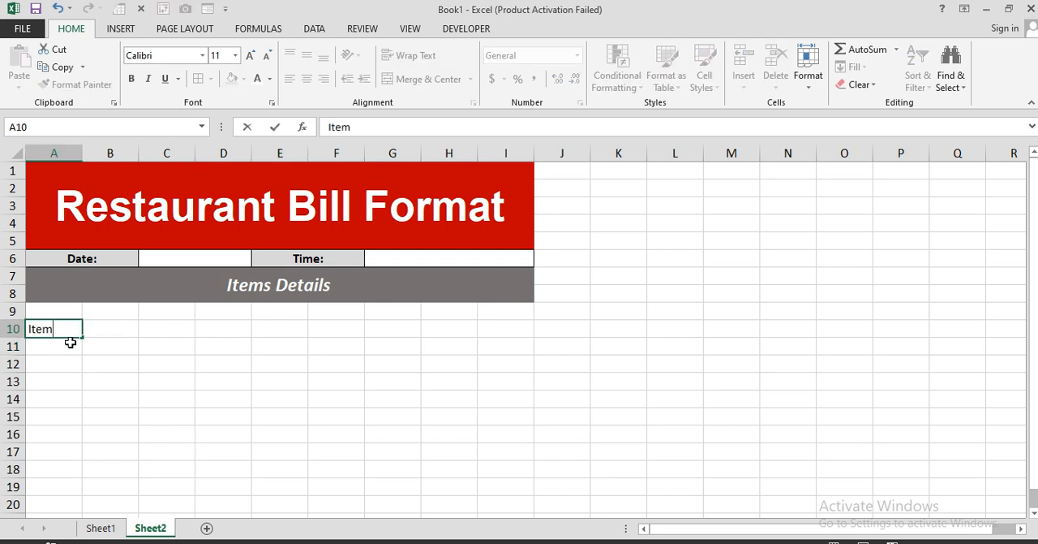
{"action": "type", "text": " List"}
{"action": "key", "text": "Tab"}
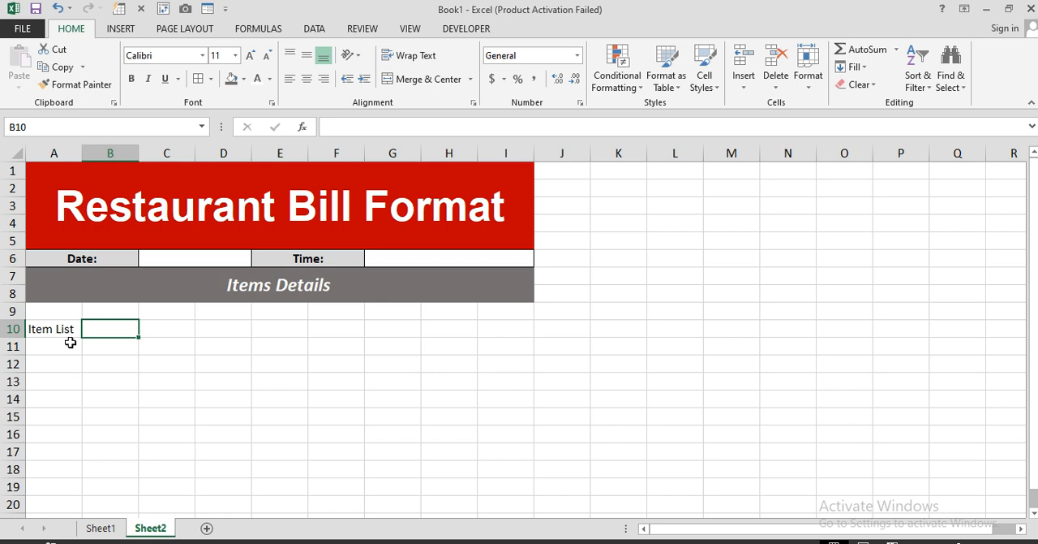
{"action": "left_click_drag", "start_coordinate": [65, 328], "coordinate": [163, 330]}
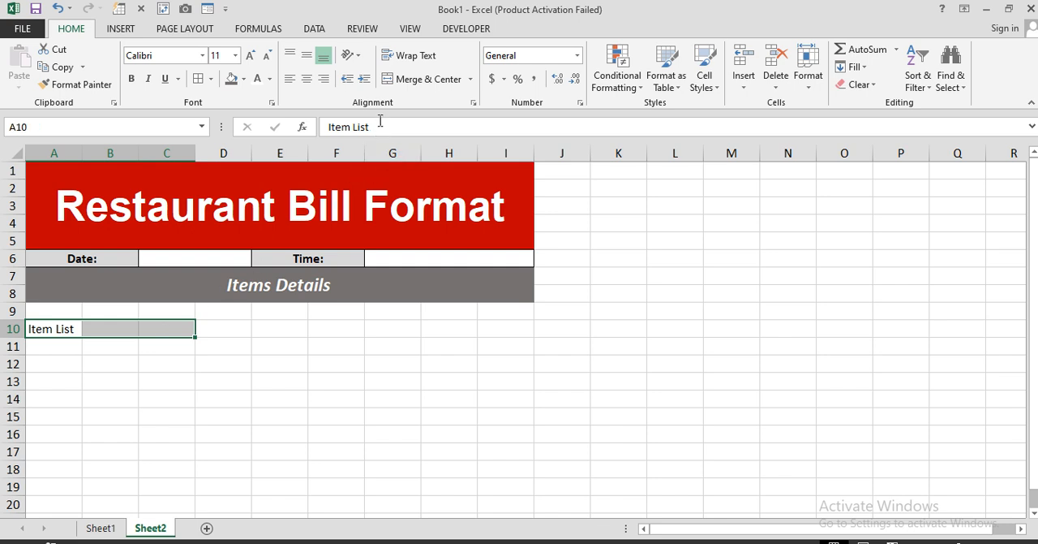
{"action": "left_click", "coordinate": [417, 81]}
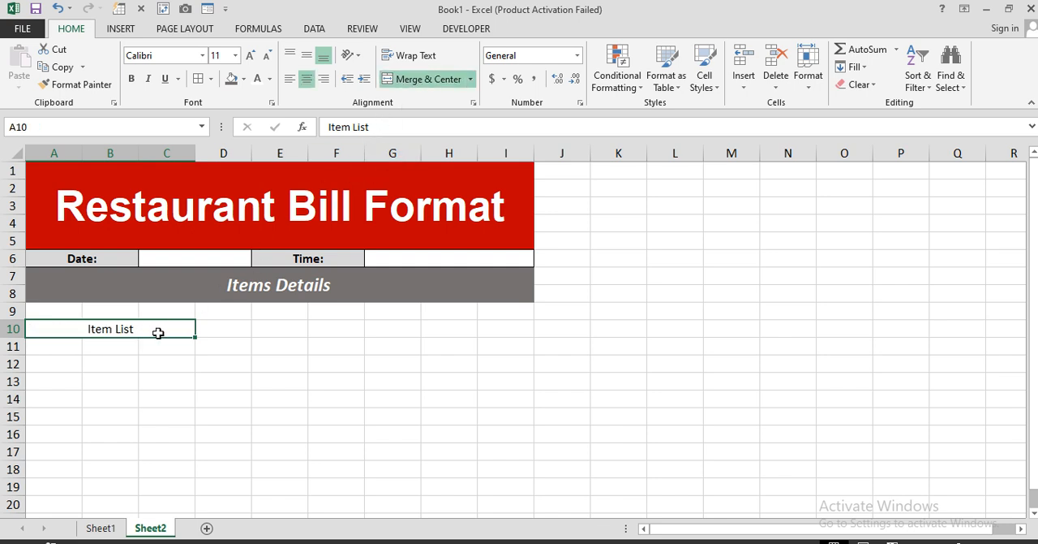
Step: Merge and center D10:E10 and F10:G10, and enter the headers "Price" and "Discount" in them
{"action": "left_click_drag", "start_coordinate": [209, 330], "coordinate": [278, 324]}
{"action": "left_click", "coordinate": [419, 81]}
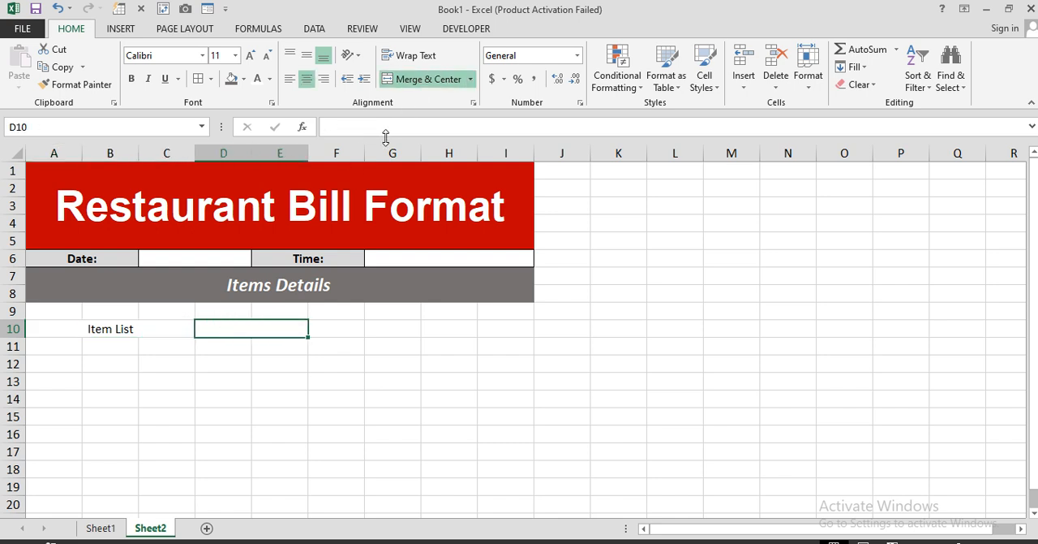
{"action": "type", "text": "Price"}
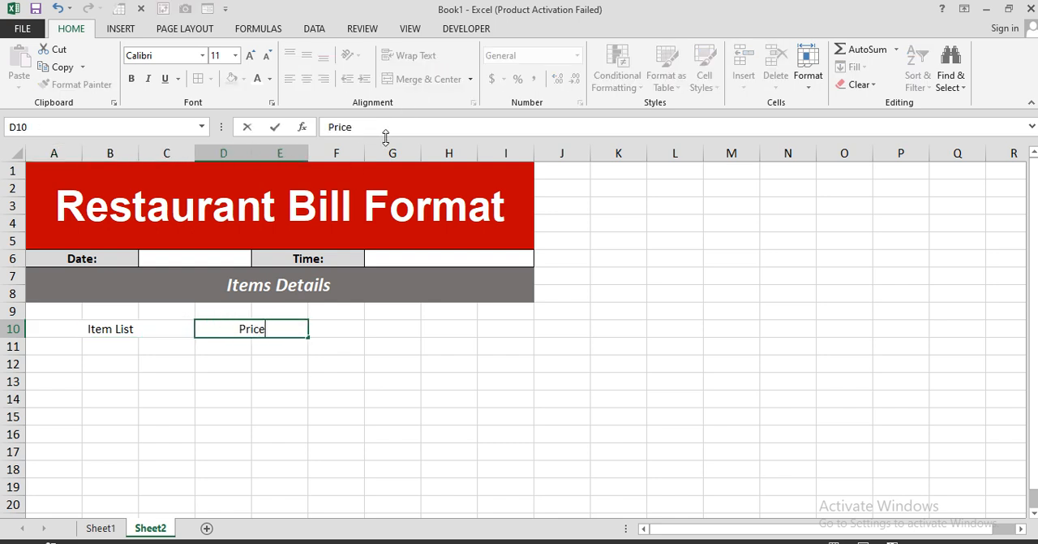
{"action": "key", "text": "Tab"}
{"action": "left_click_drag", "start_coordinate": [343, 328], "coordinate": [386, 329]}
{"action": "left_click", "coordinate": [430, 80]}
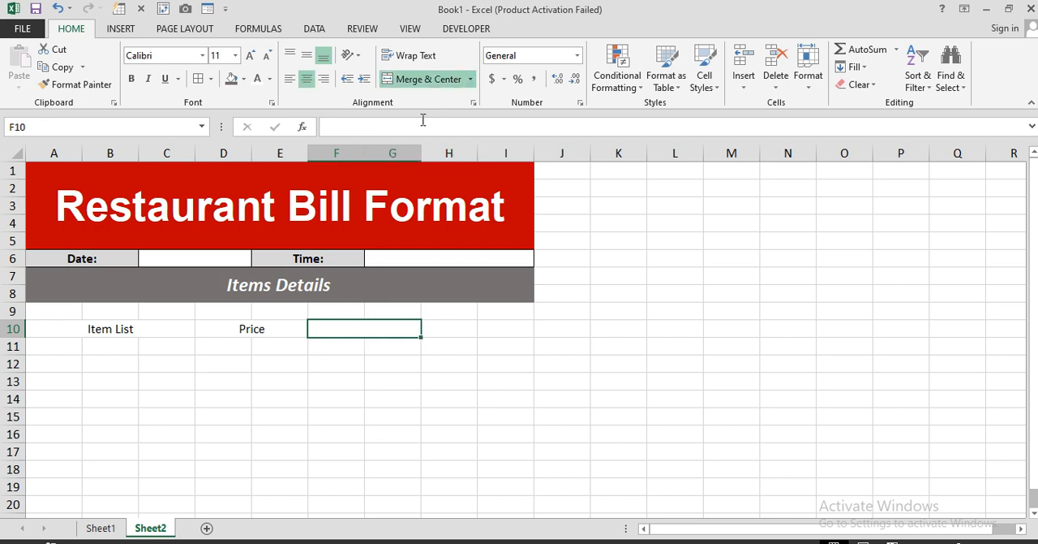
{"action": "type", "text": "Discount"}
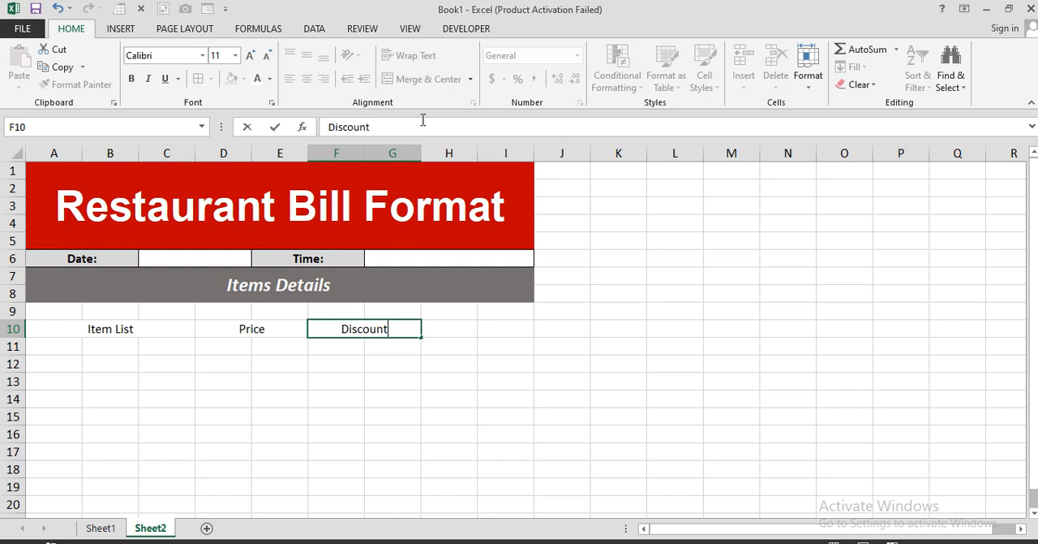
{"action": "key", "text": "Tab"}
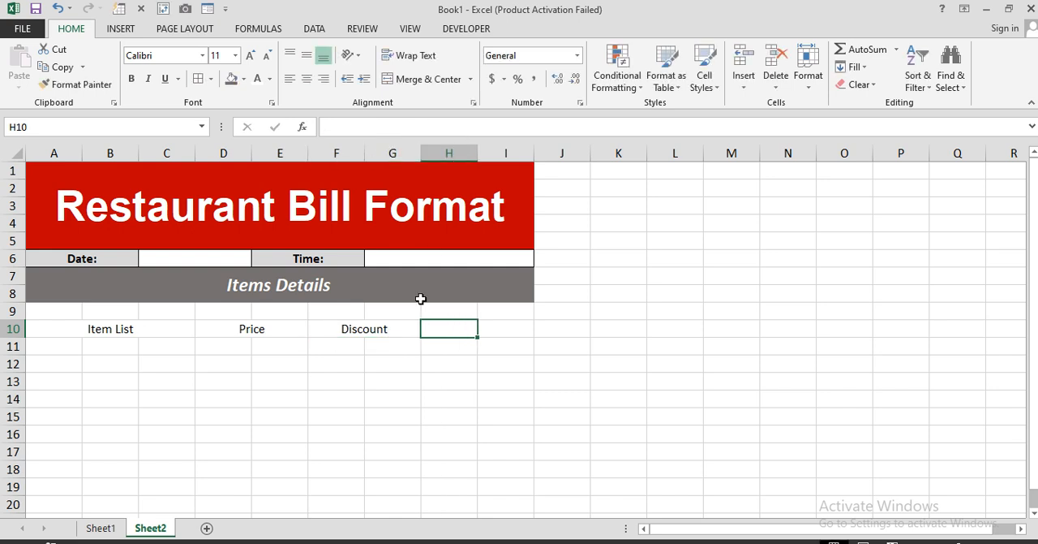
Step: Merge and center H10:I10 and enter the header "Total"
{"action": "left_click_drag", "start_coordinate": [457, 326], "coordinate": [504, 329]}
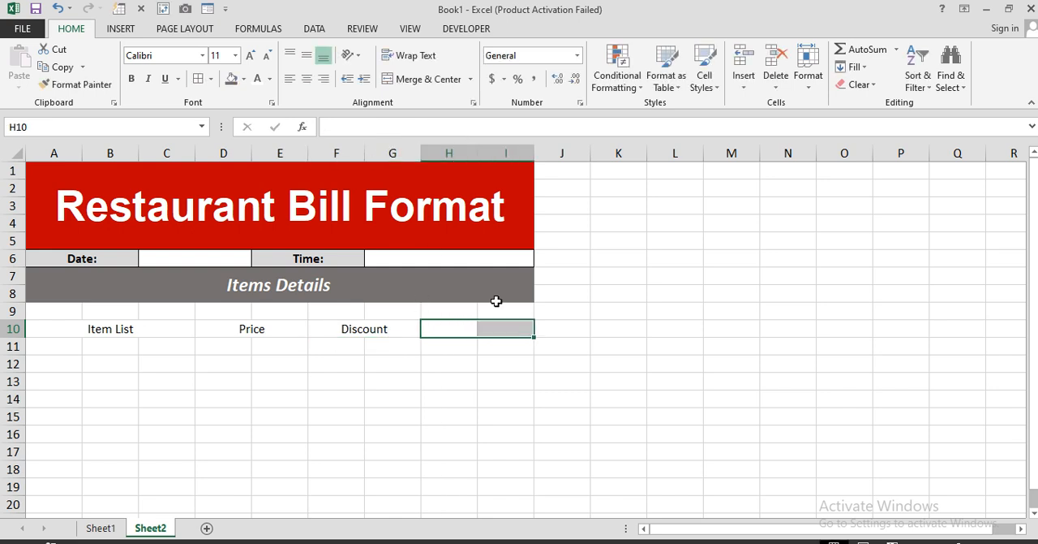
{"action": "left_click", "coordinate": [434, 80]}
{"action": "type", "text": "Total"}
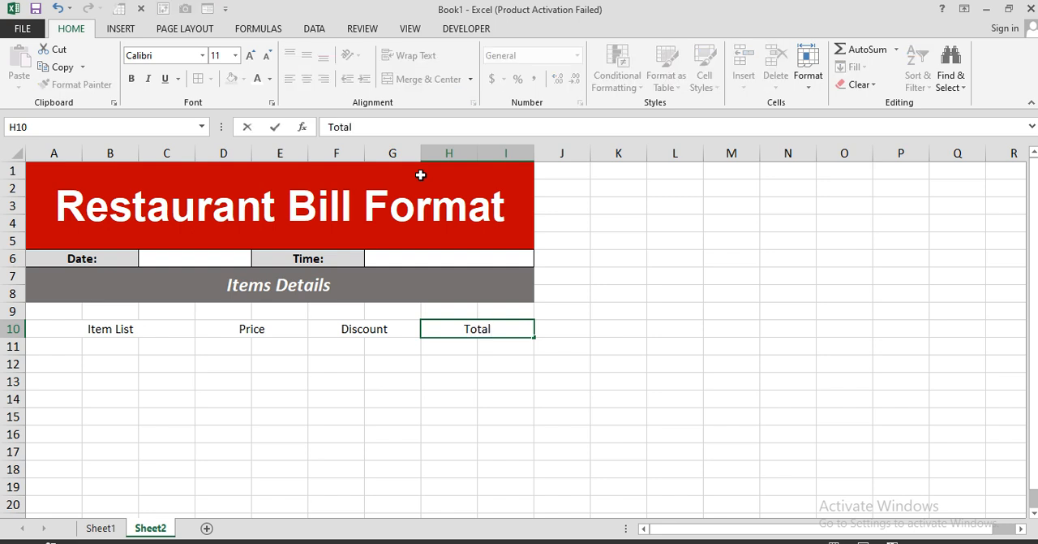
{"action": "key", "text": "Return"}
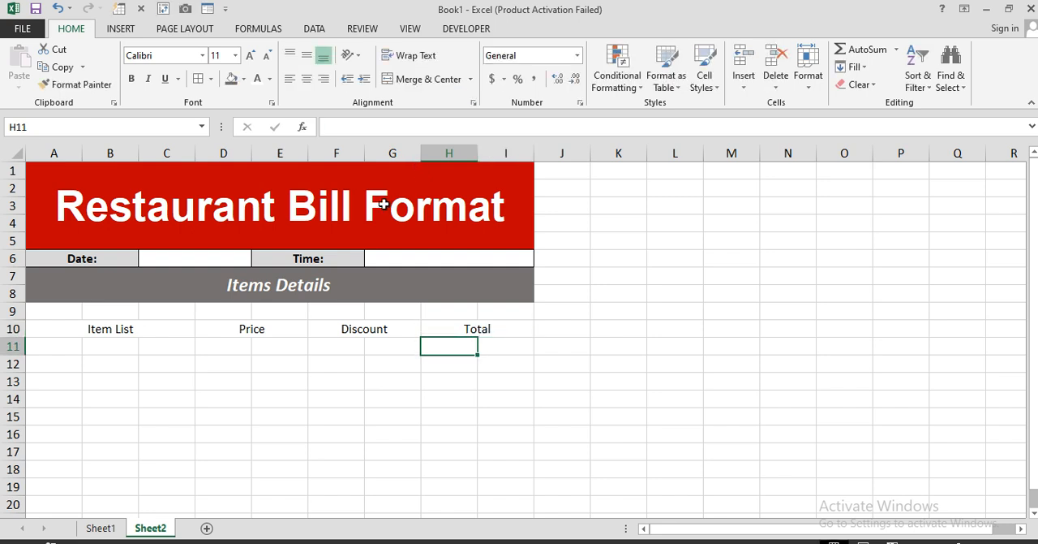
Step: Make the item table's header row A10:I10 bold and fill it with light gray
{"action": "left_click_drag", "start_coordinate": [89, 325], "coordinate": [474, 328]}
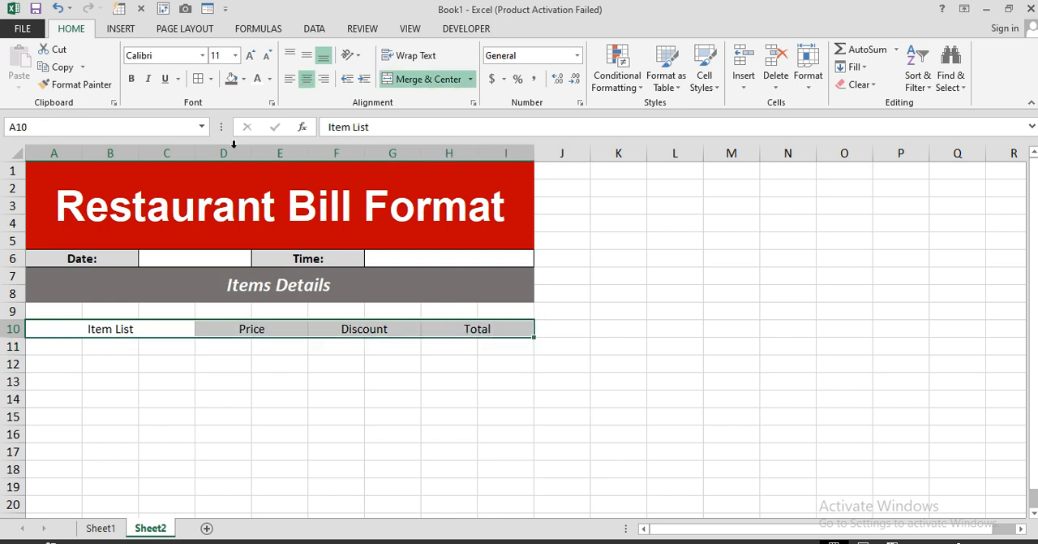
{"action": "left_click", "coordinate": [130, 78]}
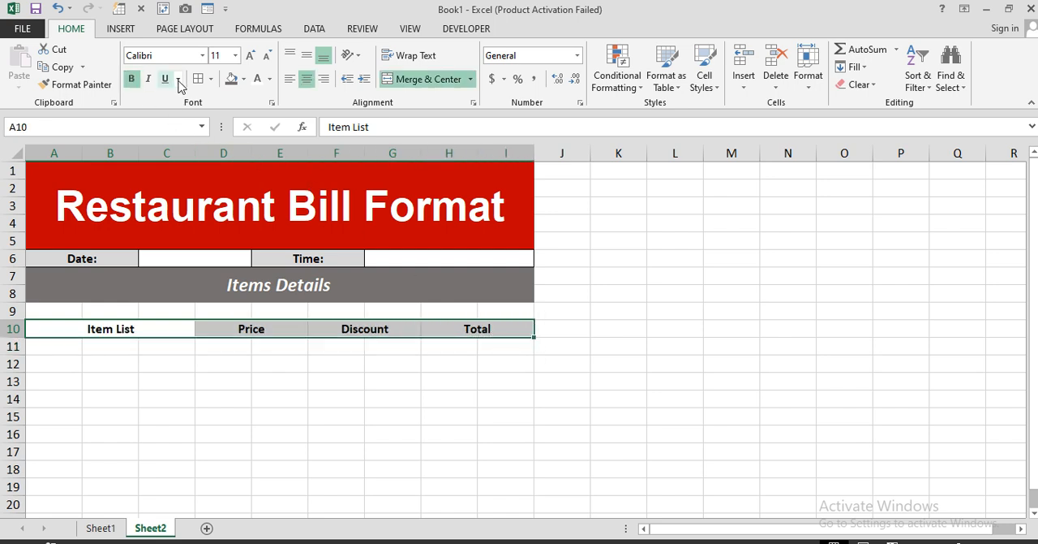
{"action": "left_click", "coordinate": [243, 79]}
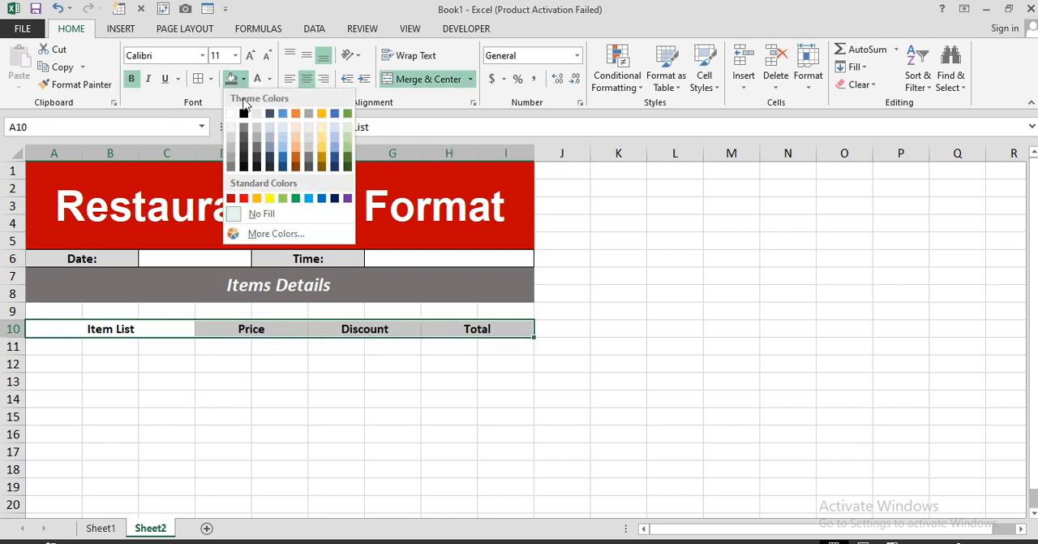
{"action": "left_click", "coordinate": [232, 138]}
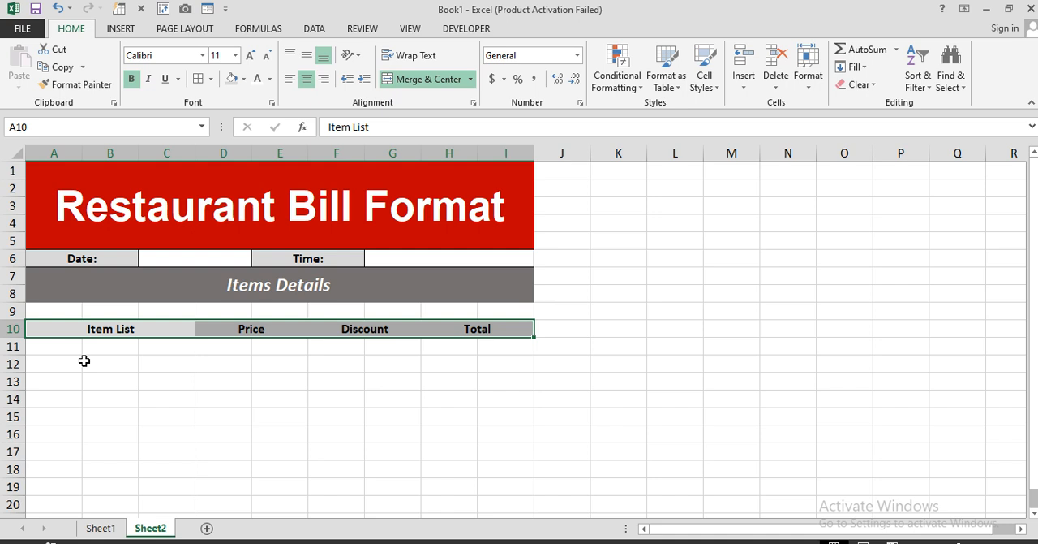
Step: Merge the cells under "Item List" across each row in A11:C16
{"action": "left_click_drag", "start_coordinate": [74, 350], "coordinate": [155, 350]}
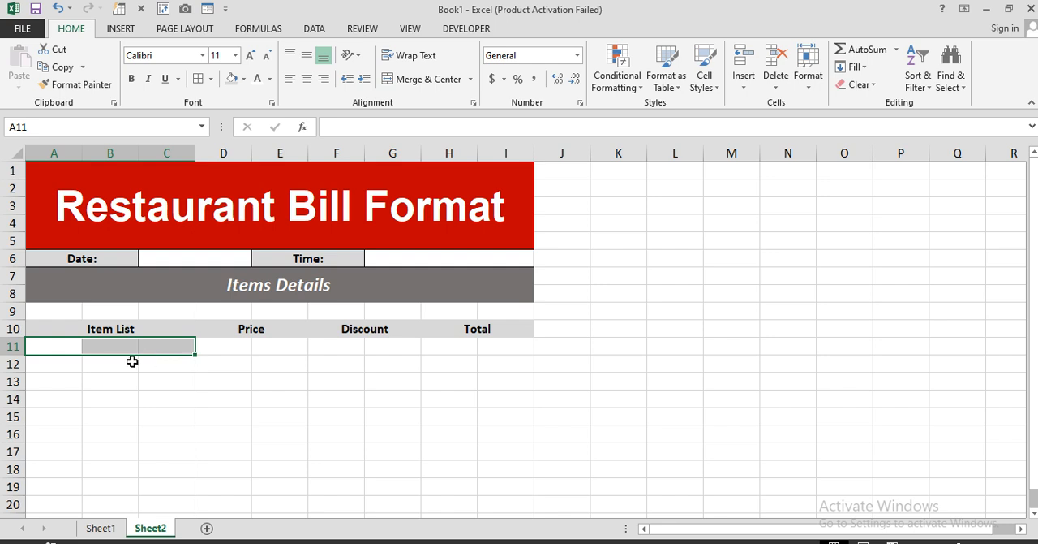
{"action": "left_click", "coordinate": [428, 79]}
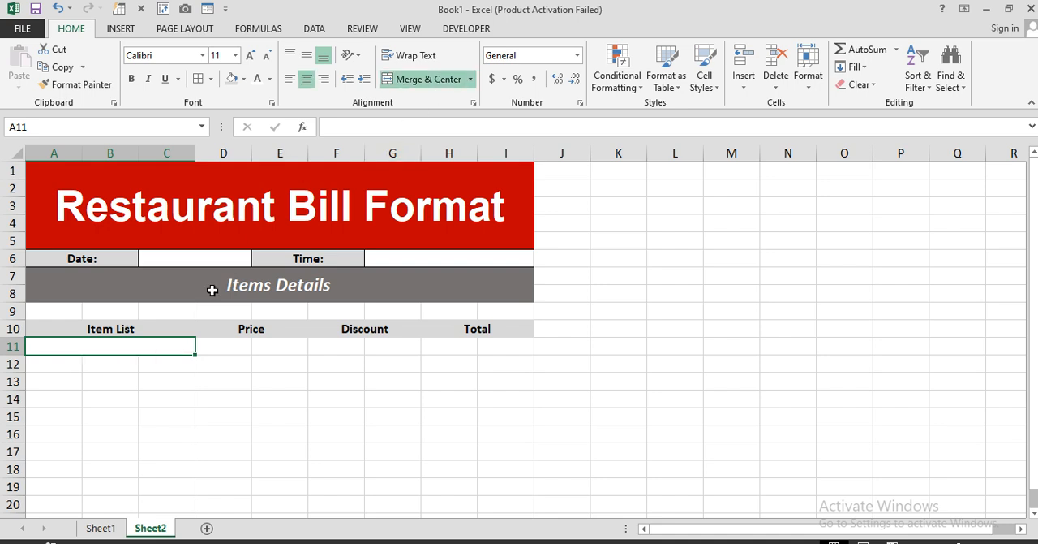
{"action": "left_click_drag", "start_coordinate": [96, 348], "coordinate": [87, 428]}
{"action": "left_click", "coordinate": [470, 79]}
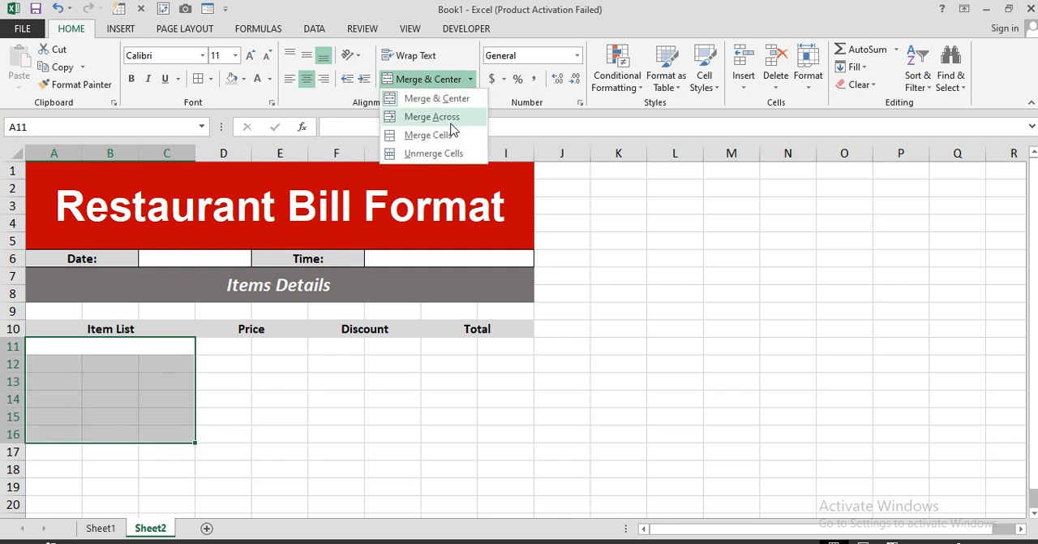
{"action": "left_click", "coordinate": [448, 118]}
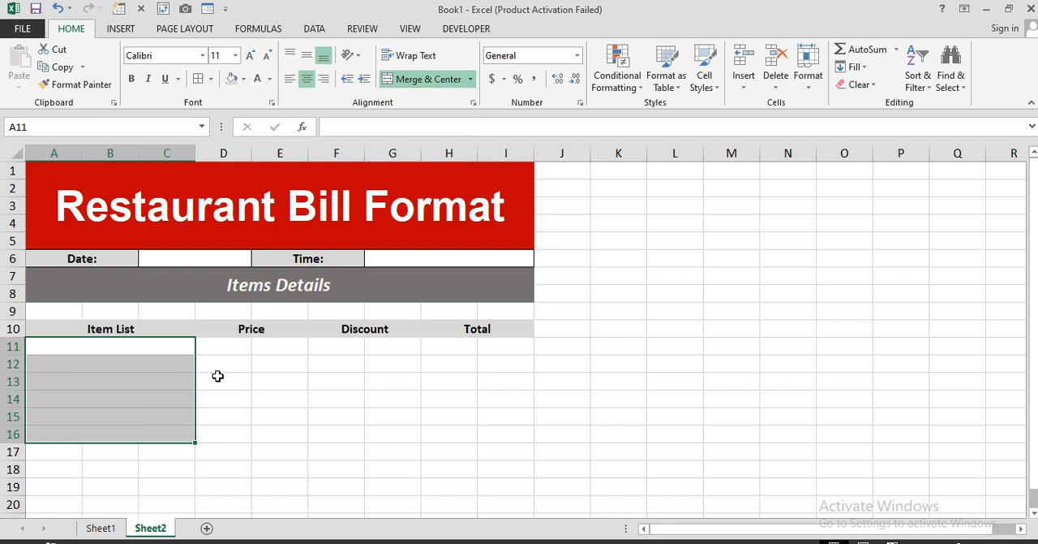
Step: Merge the cells under "Price" across each row in D11:E16
{"action": "left_click_drag", "start_coordinate": [222, 347], "coordinate": [257, 368]}
{"action": "left_click", "coordinate": [422, 81]}
{"action": "left_click_drag", "start_coordinate": [253, 424], "coordinate": [255, 428]}
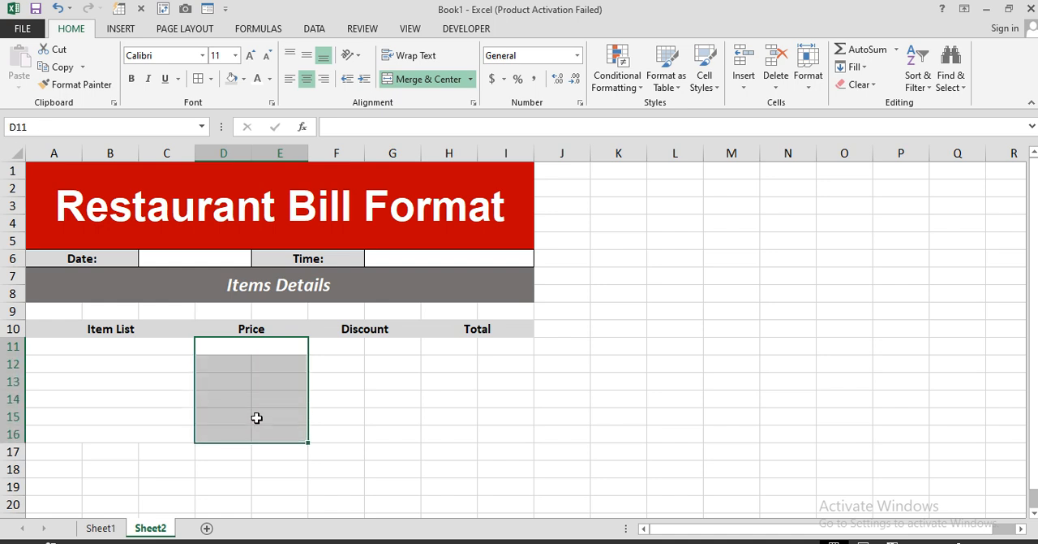
{"action": "left_click", "coordinate": [471, 78]}
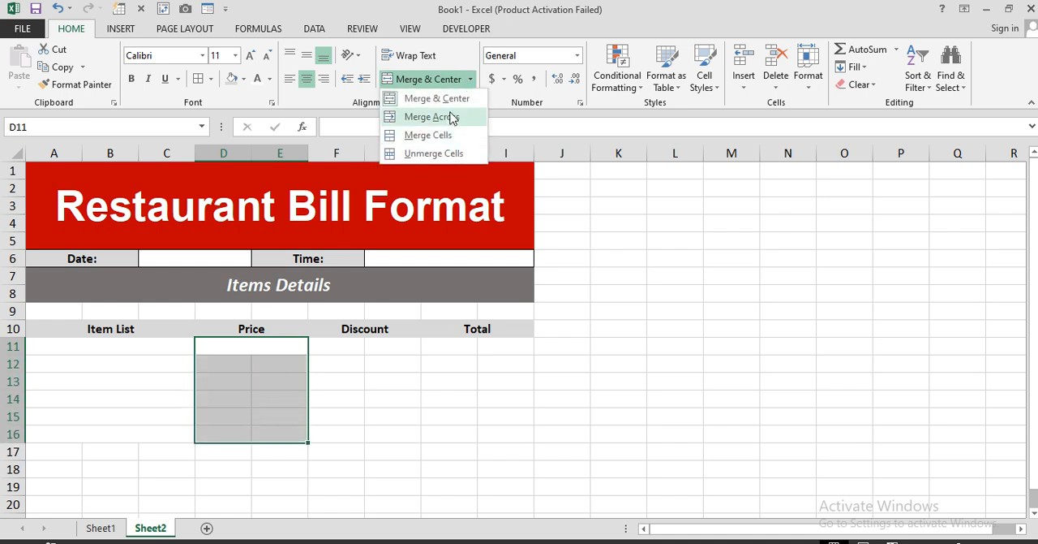
{"action": "left_click", "coordinate": [451, 128]}
Step: Merge the cells under "Discount" and "Total" across each row in F11:G16 and H11:I16
{"action": "left_click_drag", "start_coordinate": [345, 349], "coordinate": [366, 430]}
{"action": "left_click", "coordinate": [470, 79]}
{"action": "left_click", "coordinate": [447, 123]}
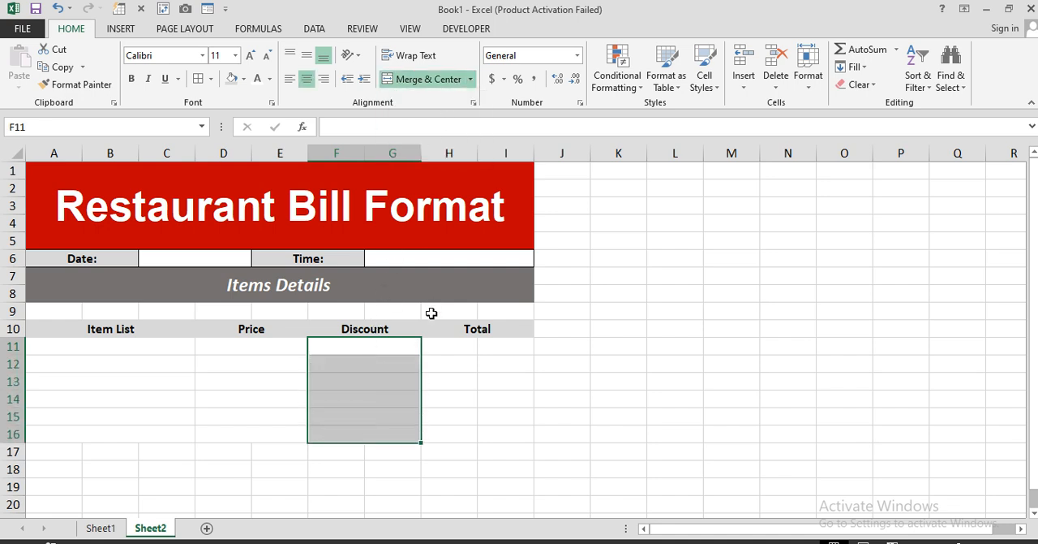
{"action": "left_click_drag", "start_coordinate": [445, 346], "coordinate": [467, 432]}
{"action": "left_click", "coordinate": [428, 79]}
{"action": "left_click", "coordinate": [471, 79]}
{"action": "left_click", "coordinate": [454, 114]}
Step: Apply all borders to the item table, A10:I16
{"action": "left_click_drag", "start_coordinate": [107, 330], "coordinate": [481, 432]}
{"action": "left_click", "coordinate": [199, 79]}
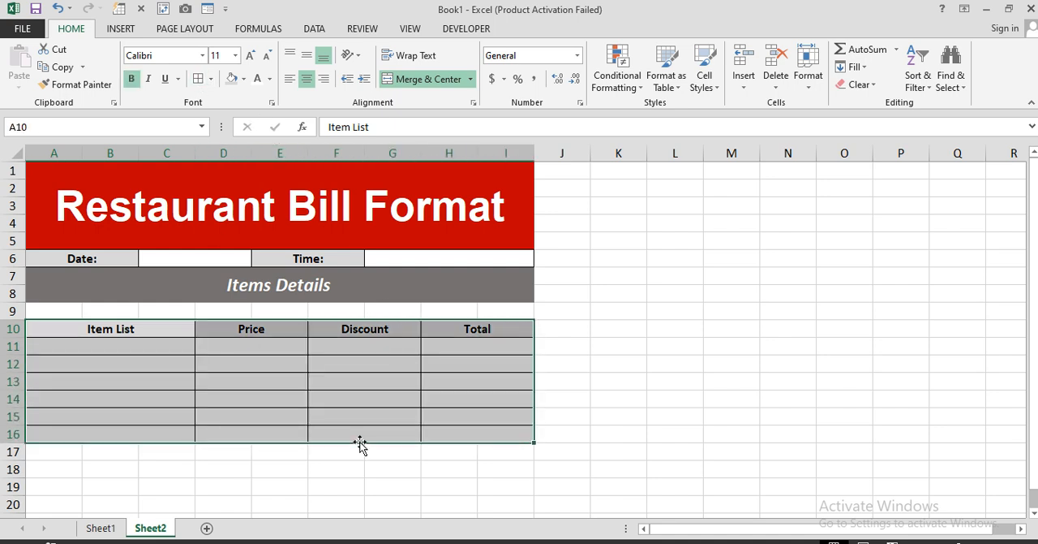
{"action": "left_click", "coordinate": [294, 415]}
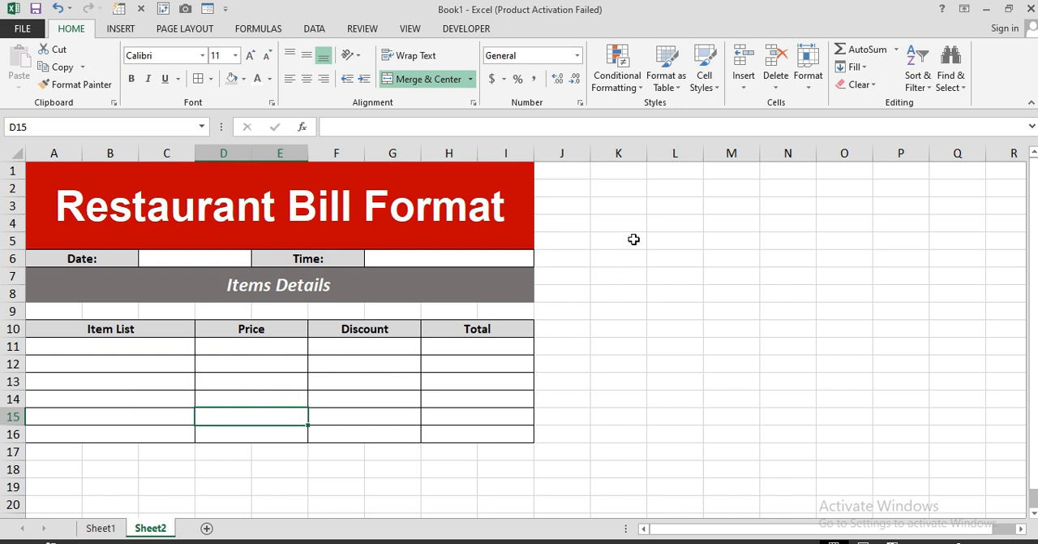
Step: Enter the headings "Items", "Price" and "Discount" in cells L1, M1 and N1
{"action": "left_click", "coordinate": [664, 178]}
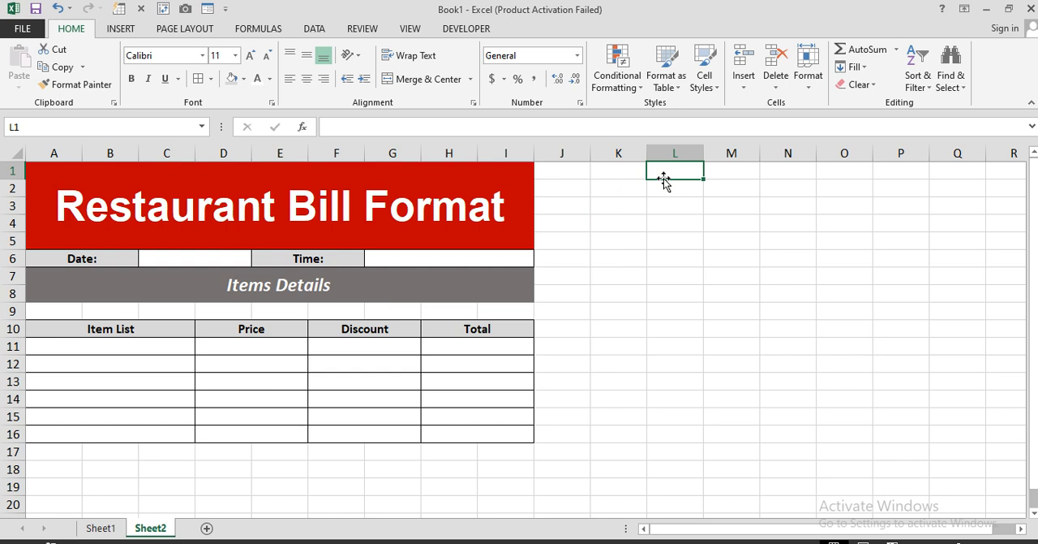
{"action": "type", "text": "Items"}
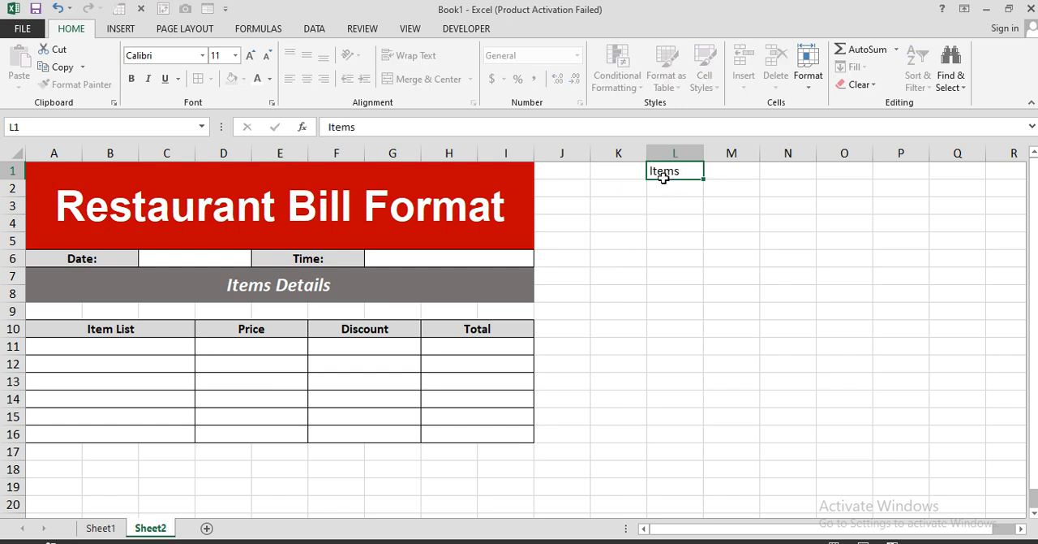
{"action": "key", "text": "Tab"}
{"action": "type", "text": "Price"}
{"action": "key", "text": "Tab"}
{"action": "type", "text": "Di"}
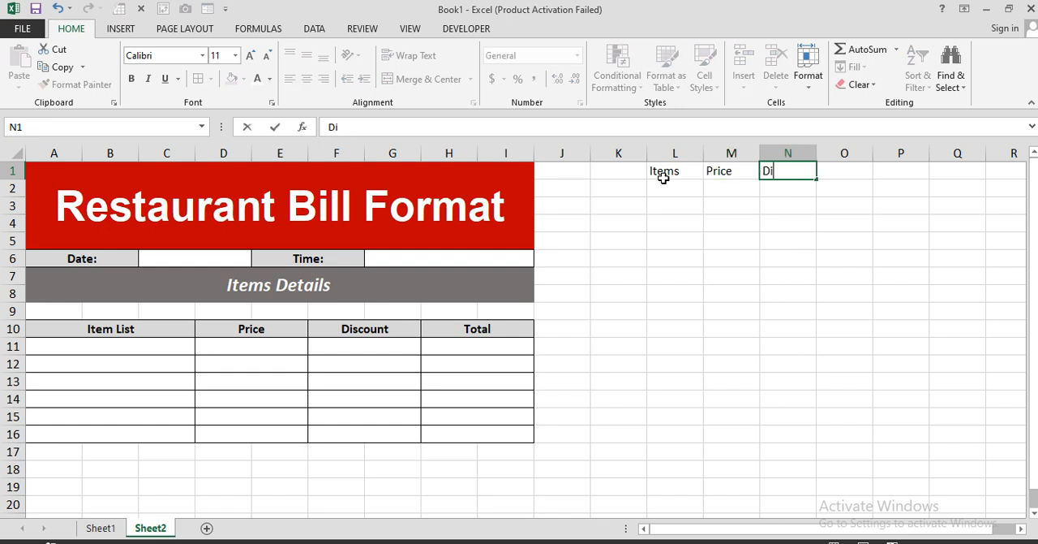
{"action": "type", "text": "scount"}
{"action": "key", "text": "Return"}
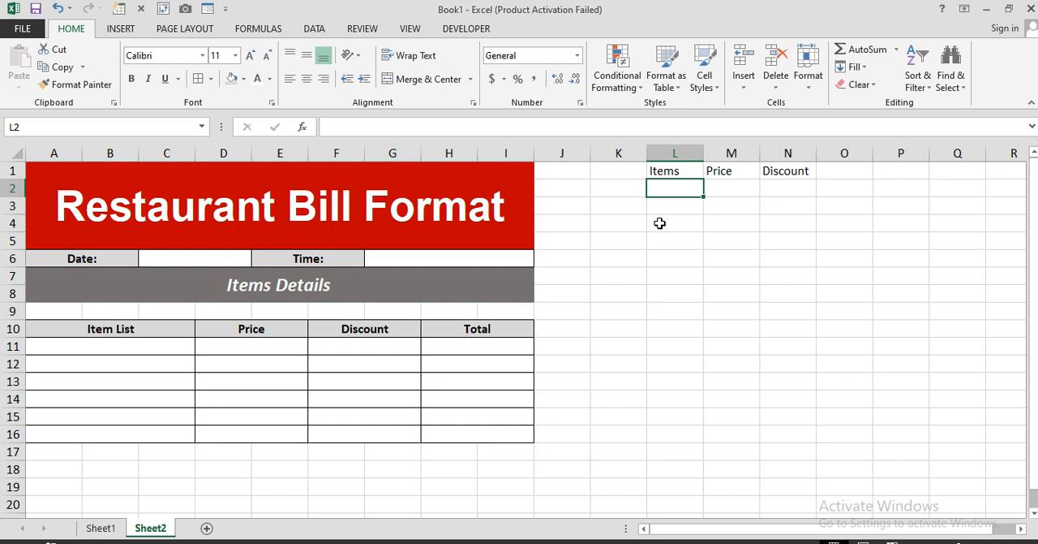
Step: List "Chicken Burger", "Beef Burger" and "Zinger Burger" under the "Items" heading in L2:L4
{"action": "type", "text": "Chi"}
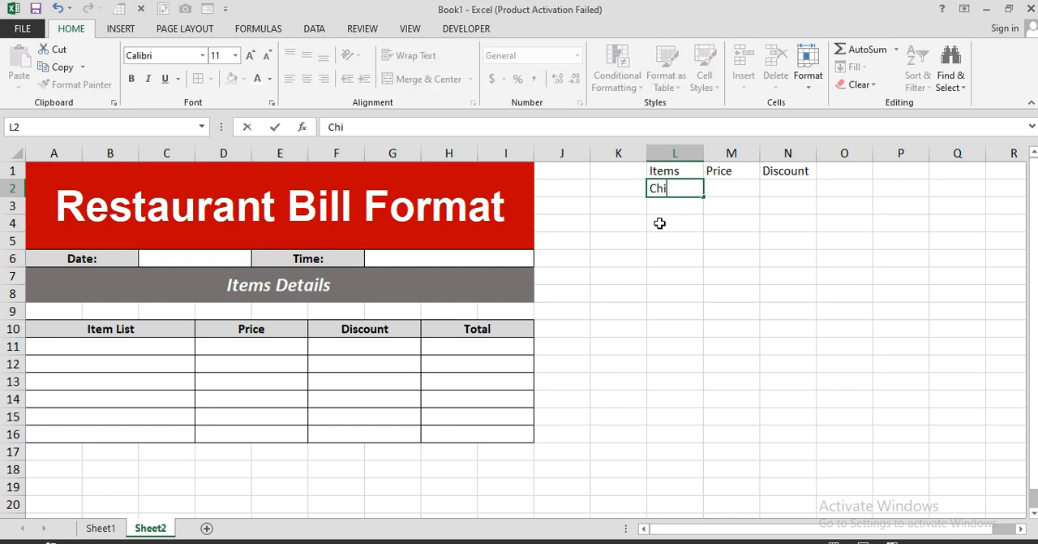
{"action": "type", "text": "cken Burger"}
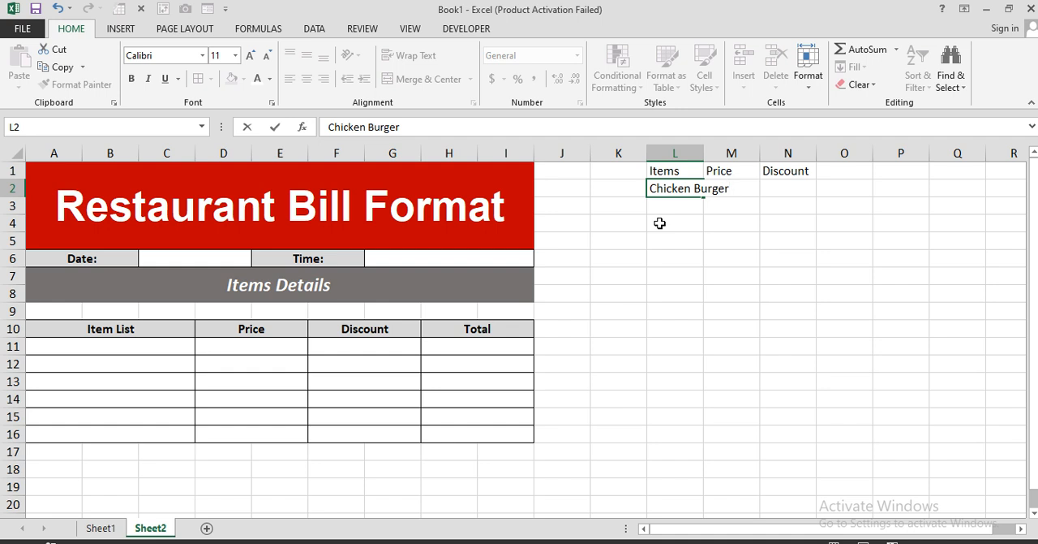
{"action": "key", "text": "Return"}
{"action": "type", "text": "Beef "}
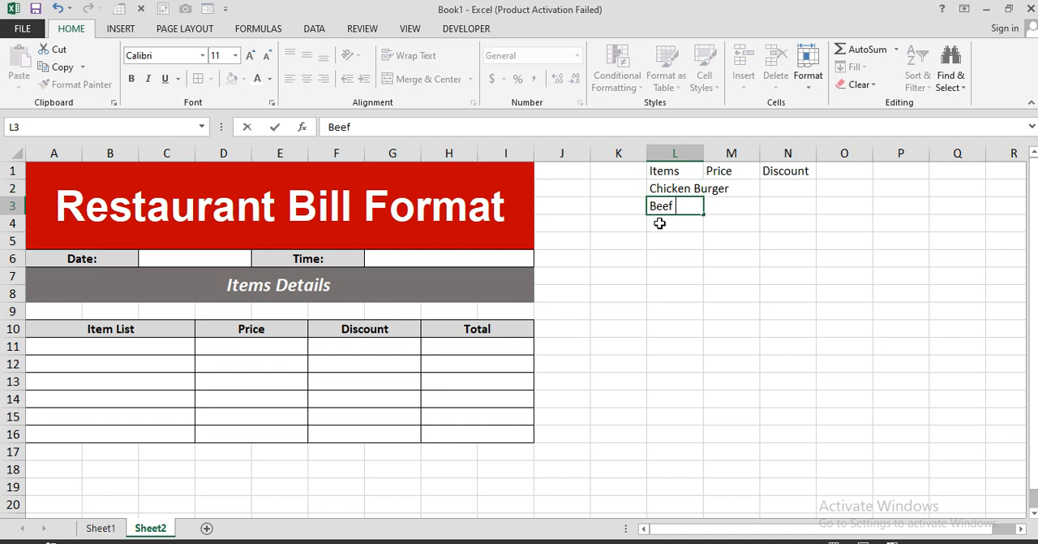
{"action": "type", "text": "Burger"}
{"action": "key", "text": "Return"}
{"action": "type", "text": "Zinger"}
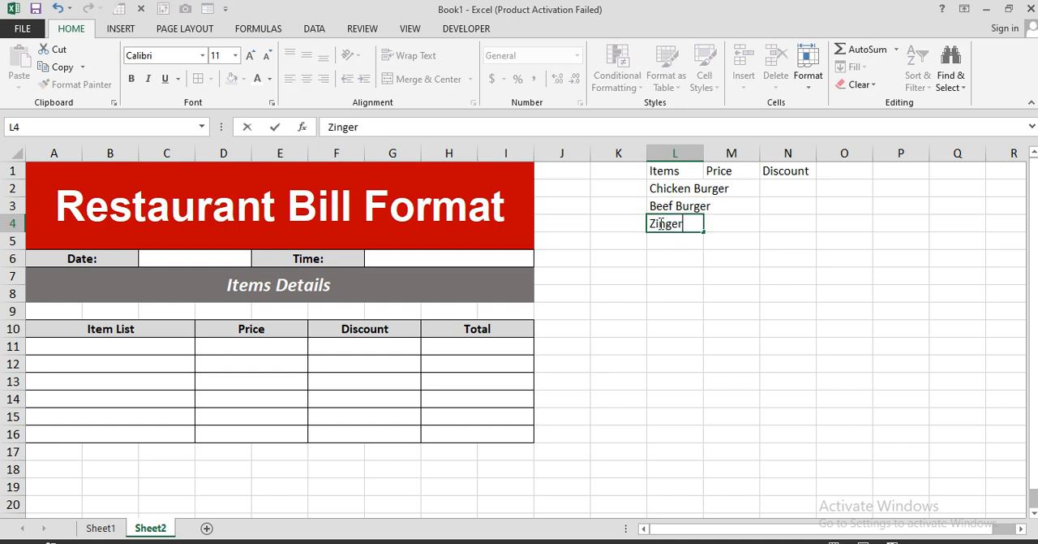
{"action": "type", "text": " Burger"}
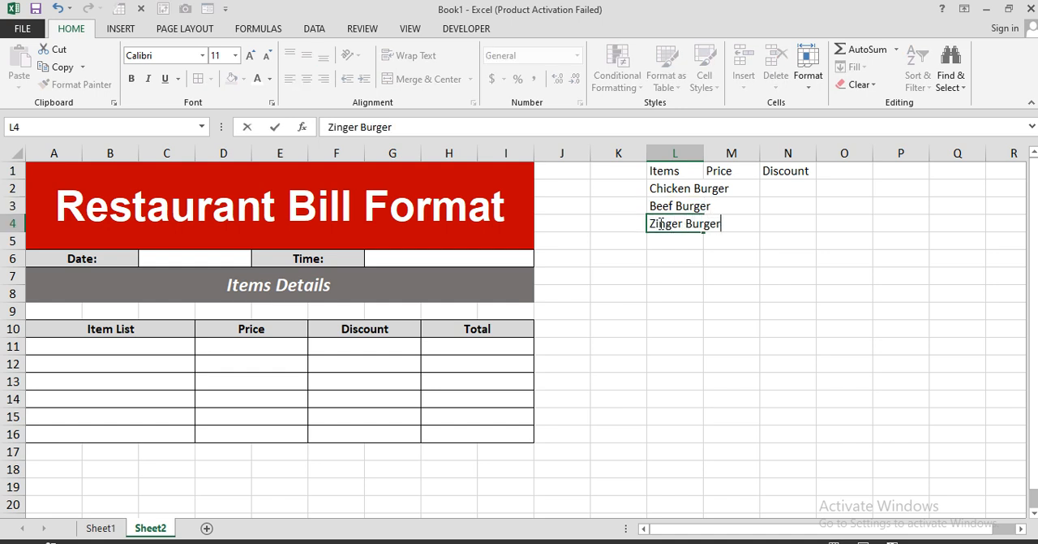
{"action": "key", "text": "Return"}
Step: Add "Cripy Sandwich", "Mayo Roll" and "Pasta" to the item list in L5:L7
{"action": "type", "text": "Cr"}
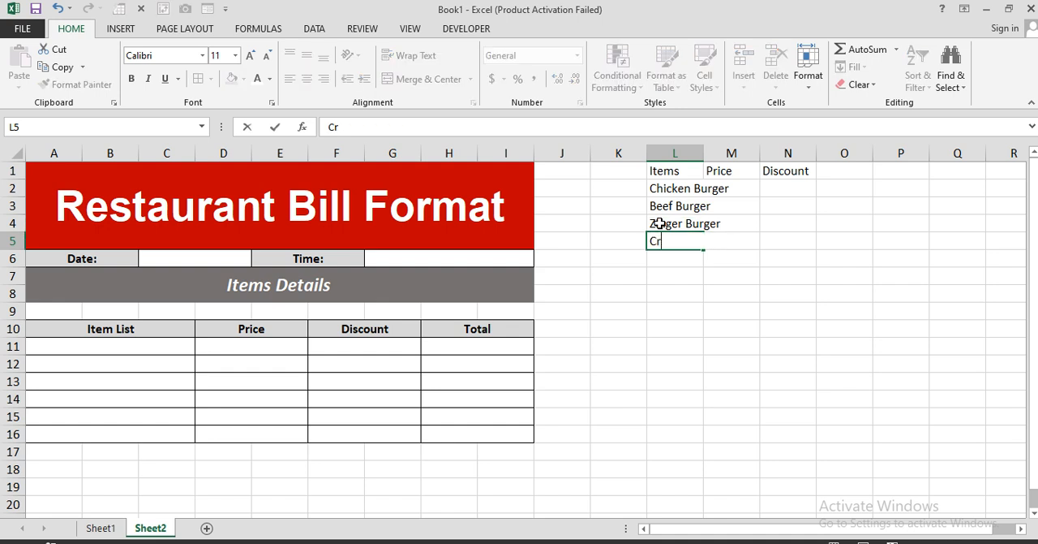
{"action": "type", "text": "ipy Sandwich"}
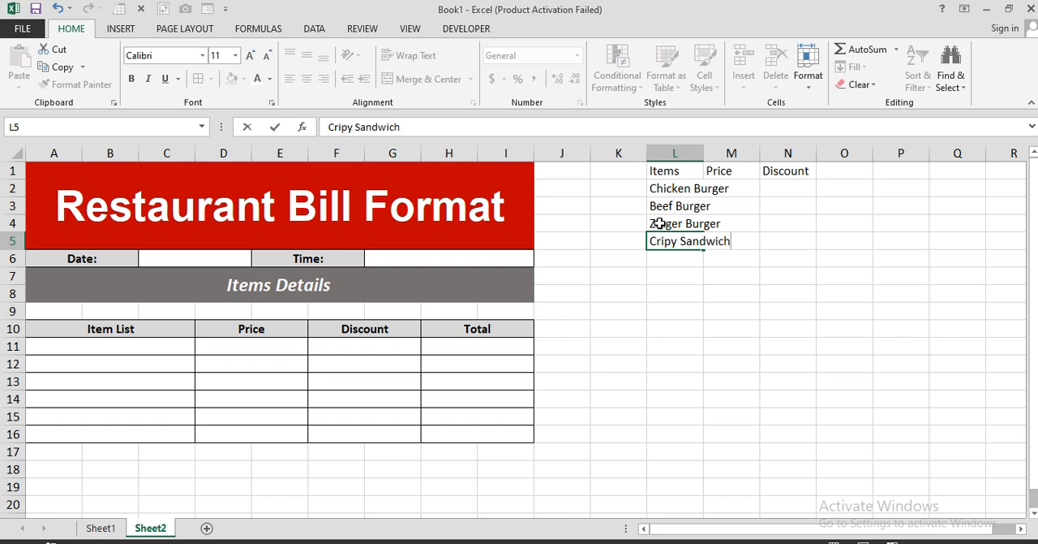
{"action": "key", "text": "Return"}
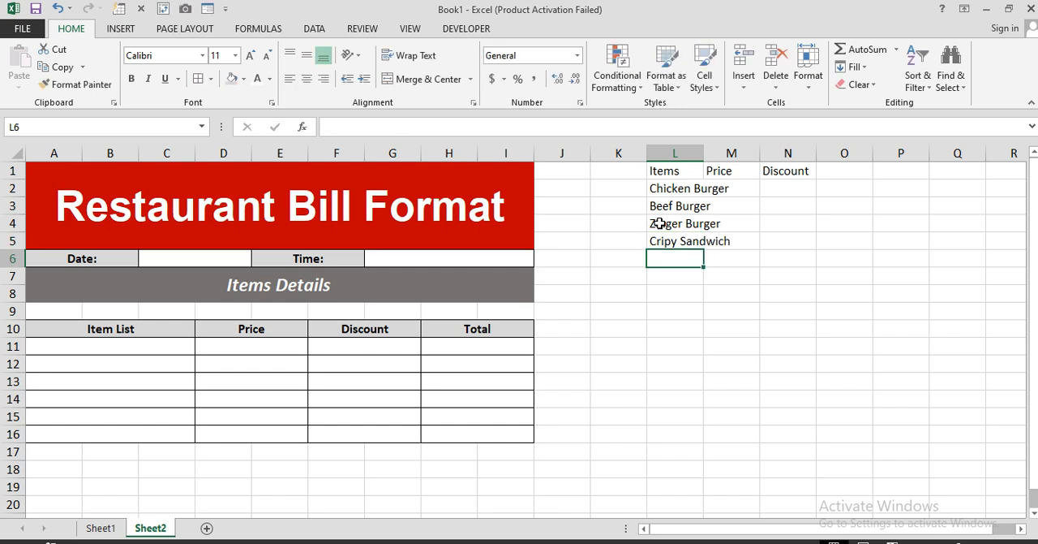
{"action": "type", "text": "Mayo Rol"}
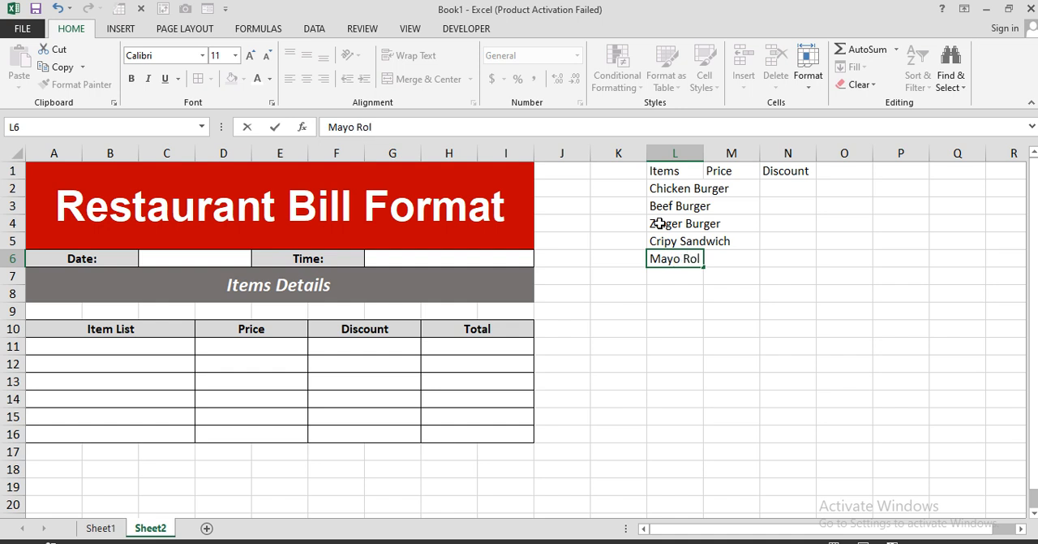
{"action": "key", "text": "Return"}
{"action": "type", "text": "Pas"}
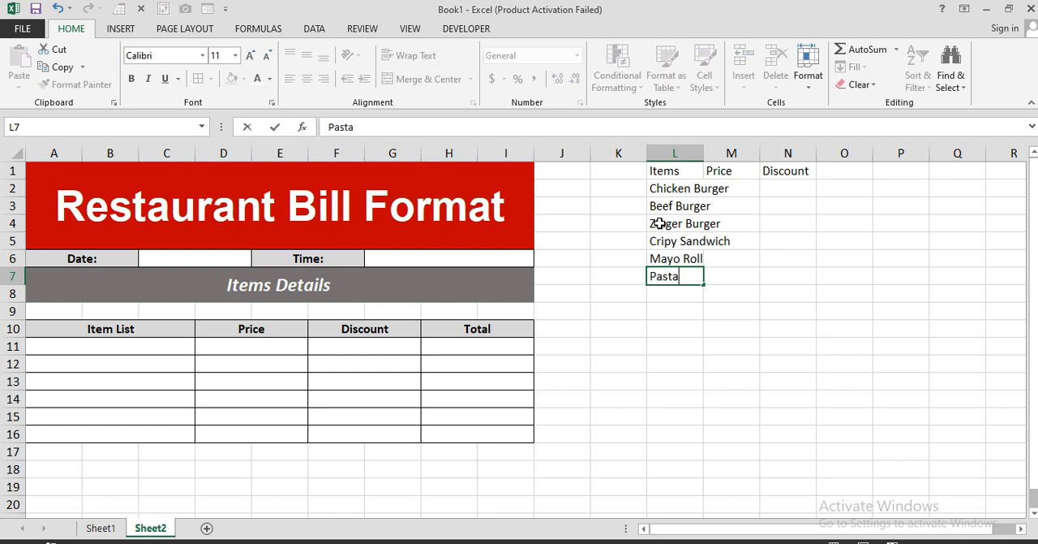
{"action": "type", "text": "ta"}
{"action": "key", "text": "Return"}
Step: Fit column L to the width of the item names and narrow columns J and K
{"action": "double_click", "coordinate": [703, 153]}
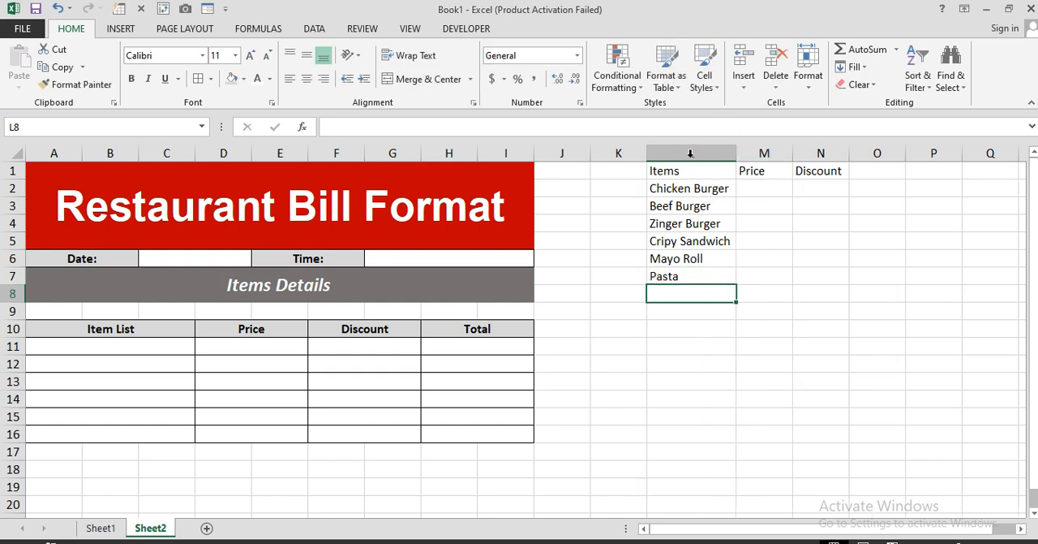
{"action": "left_click", "coordinate": [597, 149]}
Step: Apply all borders to the price list L1:N7 and make its header row L1:N1 bold
{"action": "left_click_drag", "start_coordinate": [598, 148], "coordinate": [768, 274]}
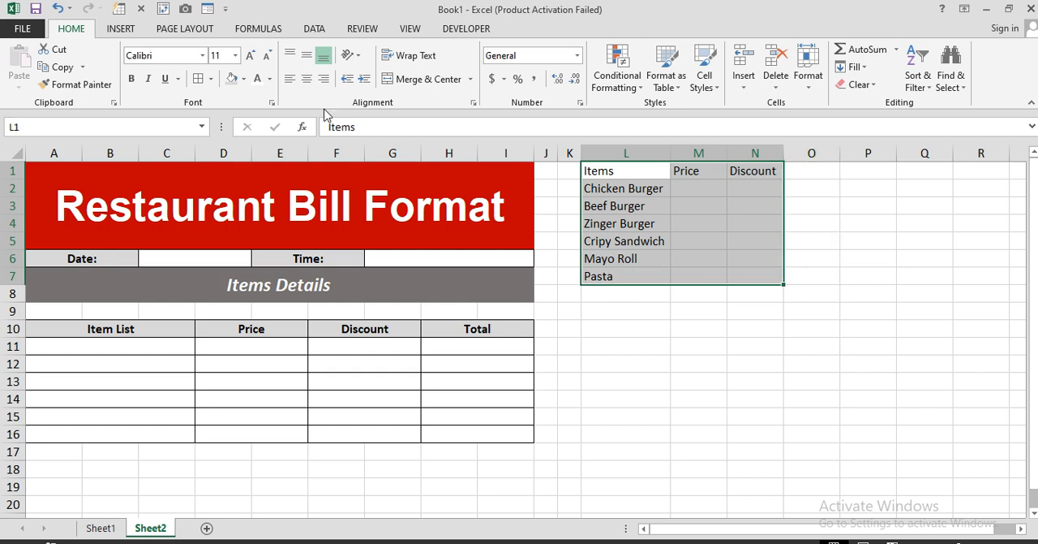
{"action": "left_click", "coordinate": [198, 79]}
{"action": "left_click_drag", "start_coordinate": [626, 172], "coordinate": [756, 171]}
{"action": "key", "text": "ctrl+b"}
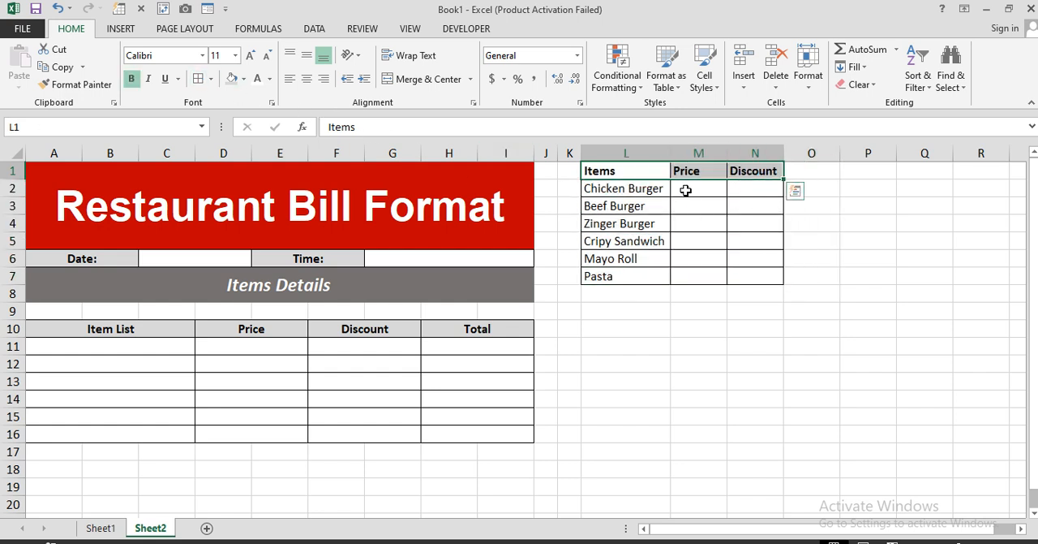
Step: Enter the prices 350, 450 and 500 for the Chicken, Beef and Zinger Burgers in M2:M4
{"action": "left_click", "coordinate": [685, 190]}
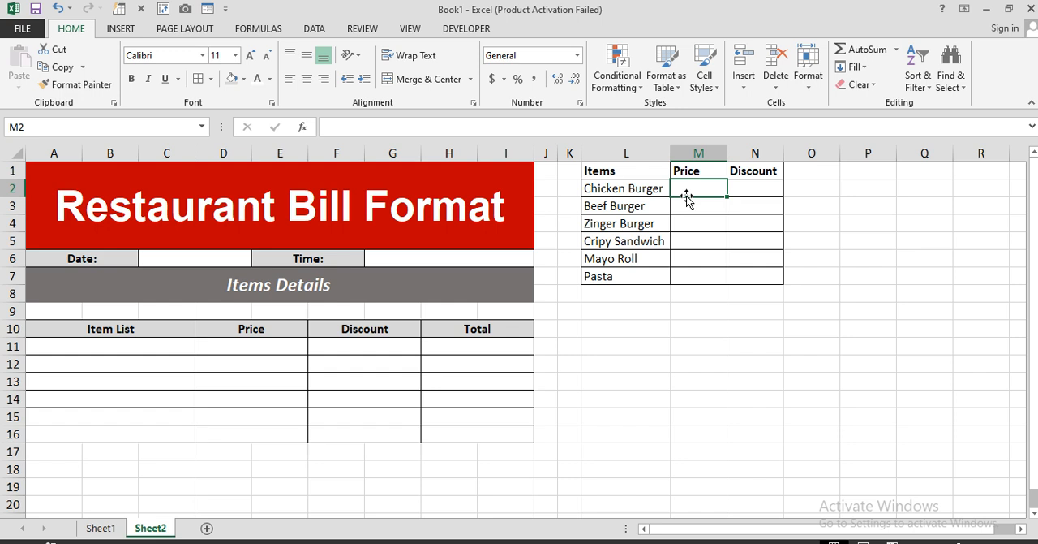
{"action": "type", "text": "350"}
{"action": "key", "text": "Return"}
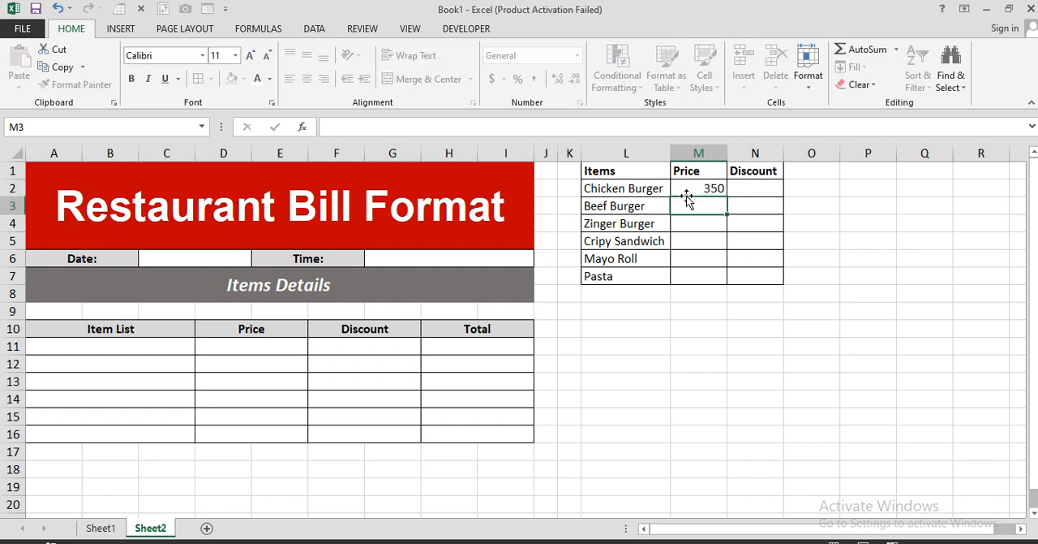
{"action": "type", "text": "450"}
{"action": "key", "text": "Return"}
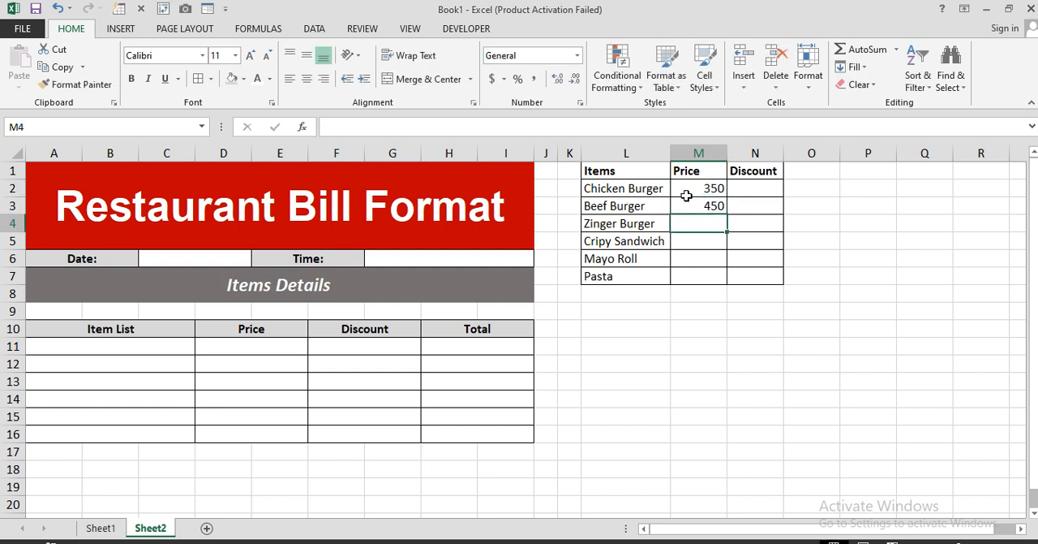
{"action": "type", "text": "500"}
{"action": "key", "text": "Return"}
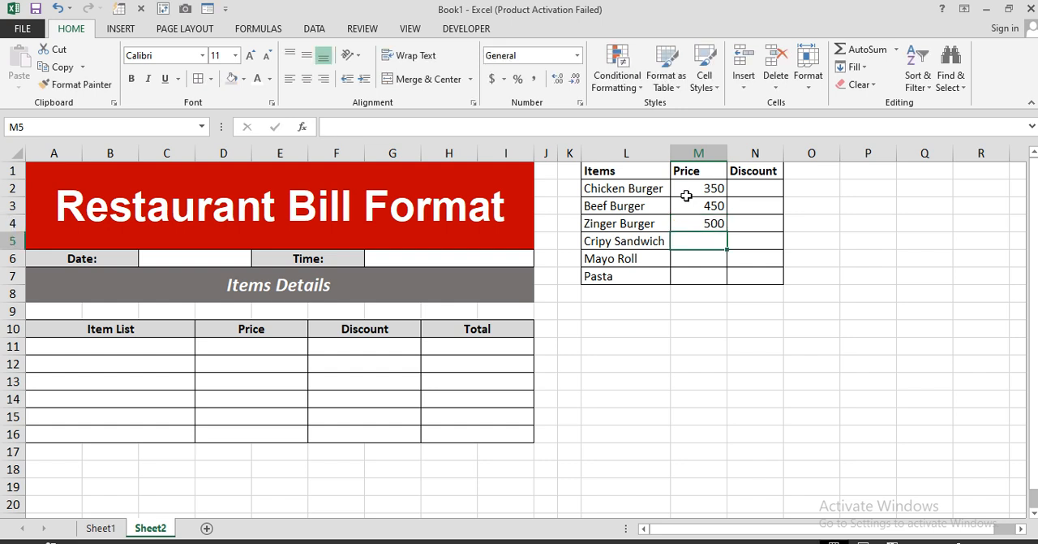
Step: Enter the prices 550, 300 and 800 for Cripy Sandwich, Mayo Roll and Pasta in M5:M7
{"action": "type", "text": "550"}
{"action": "key", "text": "Return"}
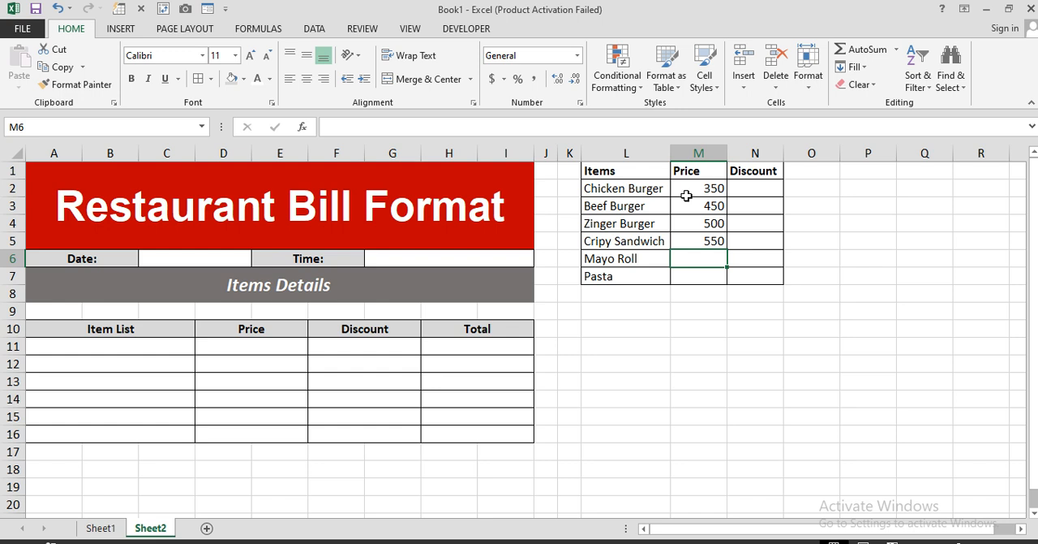
{"action": "type", "text": "300"}
{"action": "key", "text": "Return"}
{"action": "type", "text": "800"}
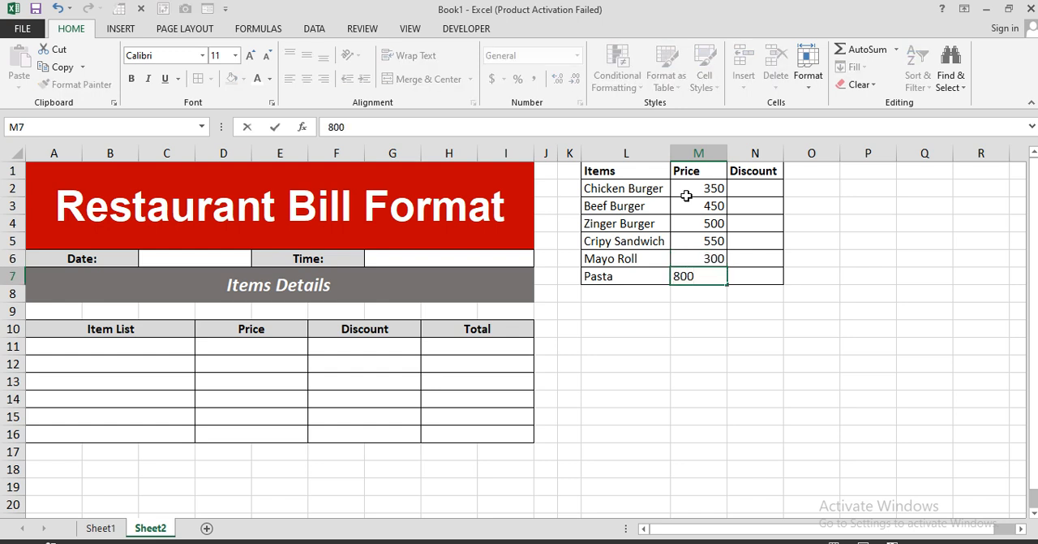
{"action": "key", "text": "Return"}
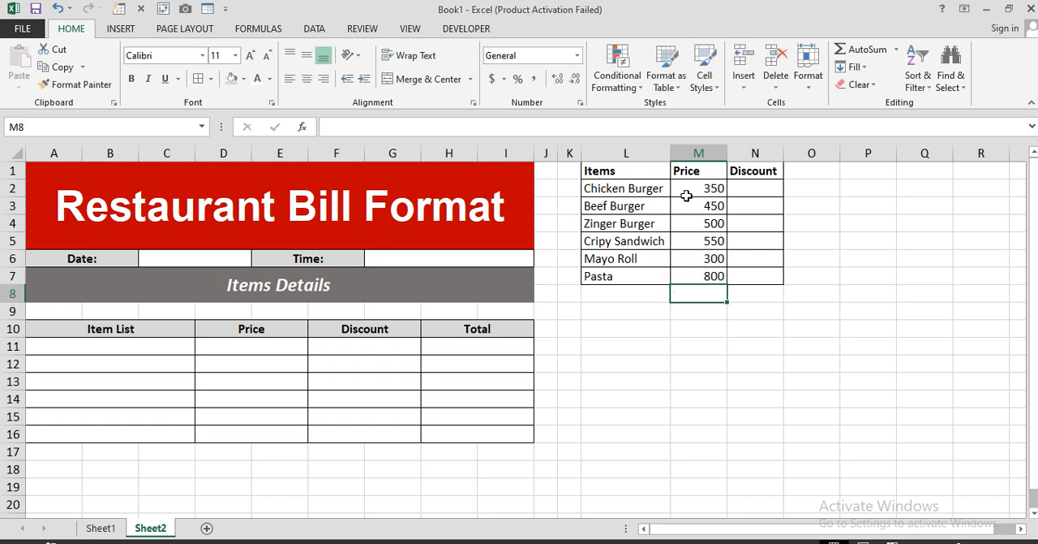
Step: Enter a 6% discount for Chicken Burger in N2 and copy it to all items in N2:N7
{"action": "left_click", "coordinate": [757, 192]}
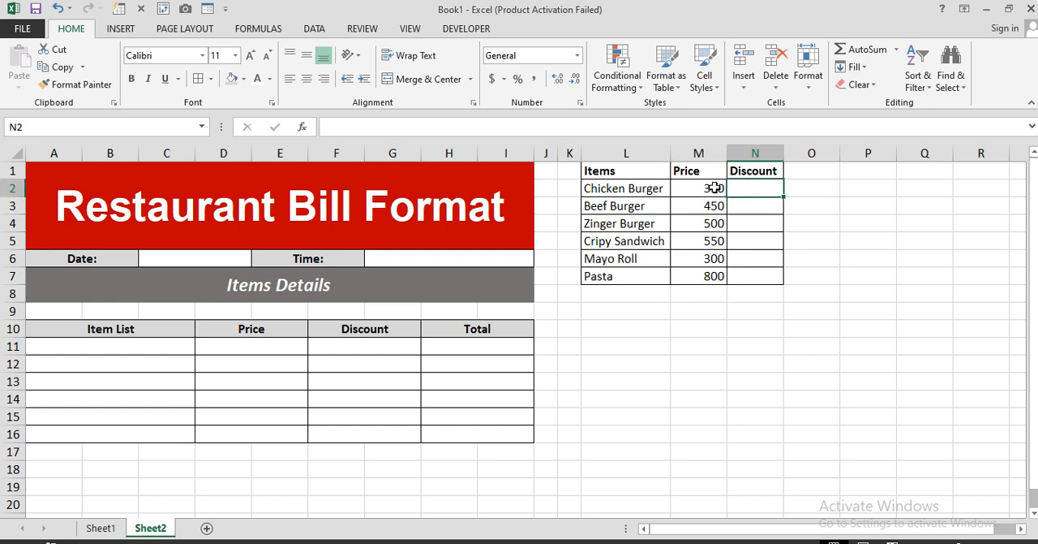
{"action": "type", "text": "5"}
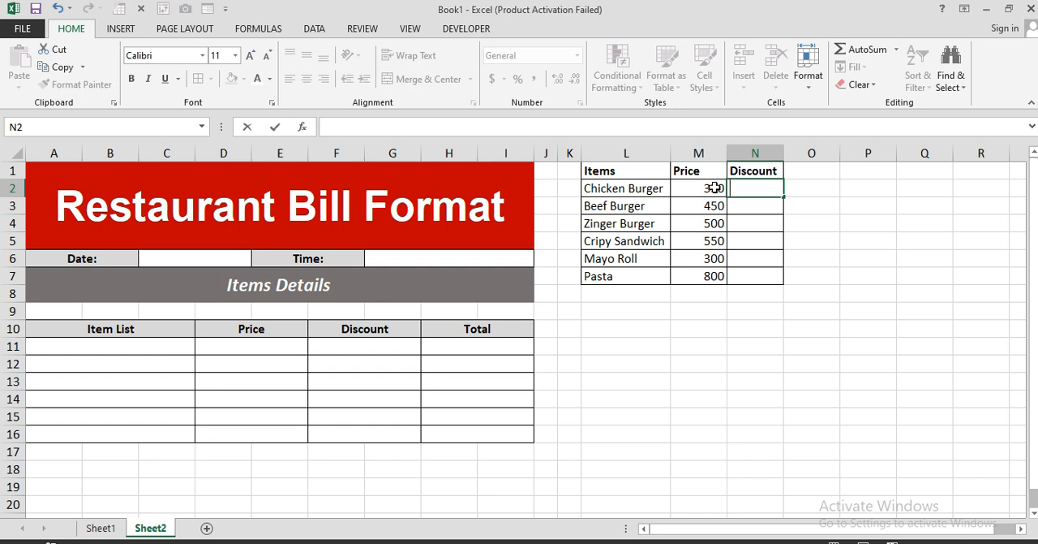
{"action": "type", "text": "%"}
{"action": "key", "text": "Return"}
{"action": "left_click", "coordinate": [747, 189]}
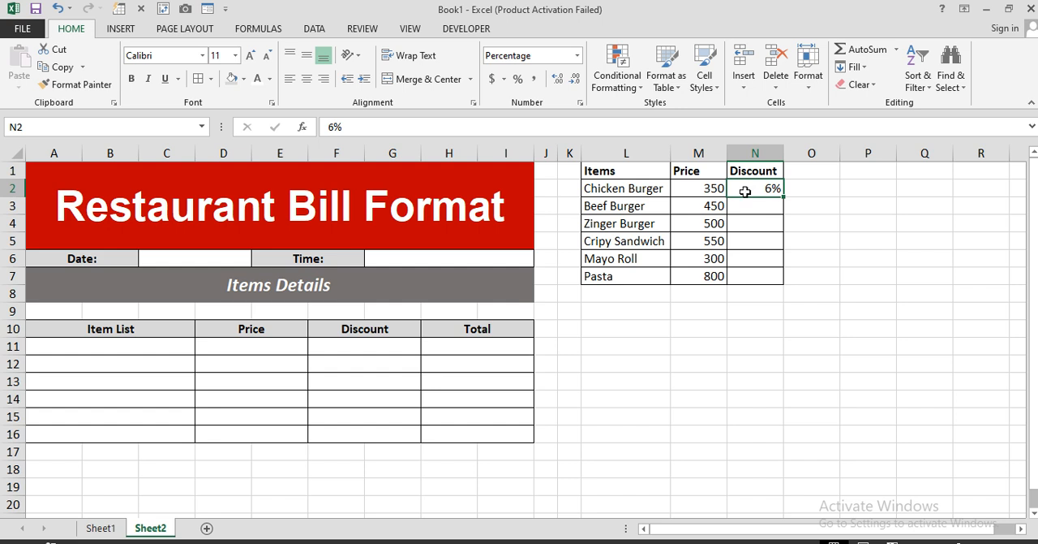
{"action": "key", "text": "ctrl+c"}
{"action": "left_click_drag", "start_coordinate": [765, 188], "coordinate": [766, 277]}
{"action": "key", "text": "Return"}
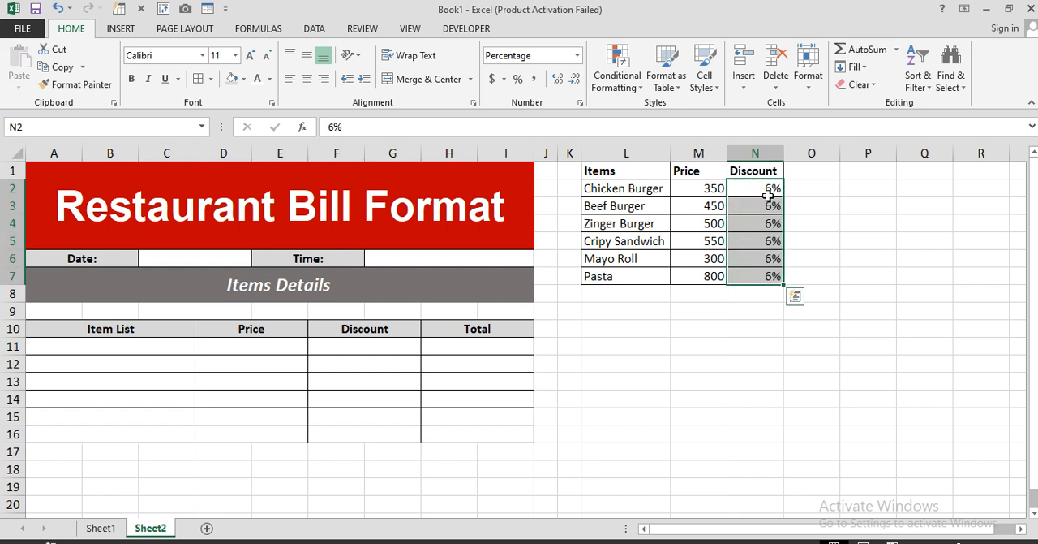
Step: Convert the price list L1:N7 into an Excel table with headers
{"action": "left_click", "coordinate": [664, 245]}
{"action": "left_click_drag", "start_coordinate": [622, 174], "coordinate": [765, 275]}
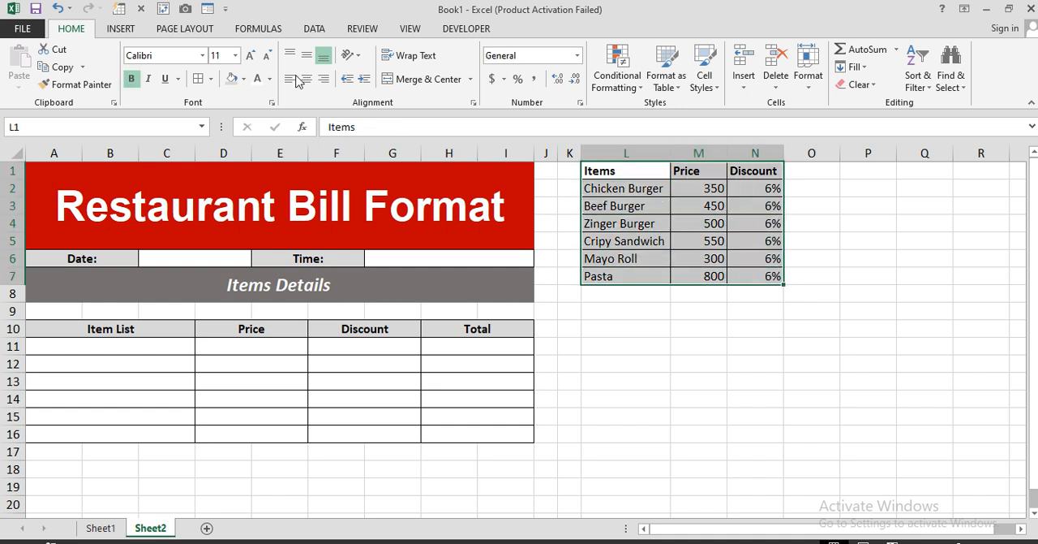
{"action": "left_click", "coordinate": [122, 29]}
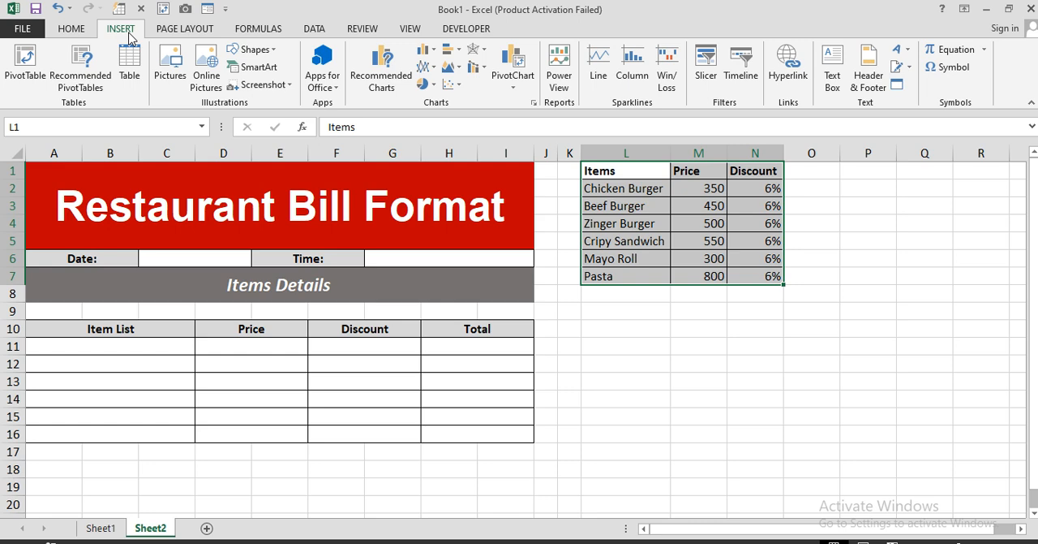
{"action": "left_click", "coordinate": [130, 61]}
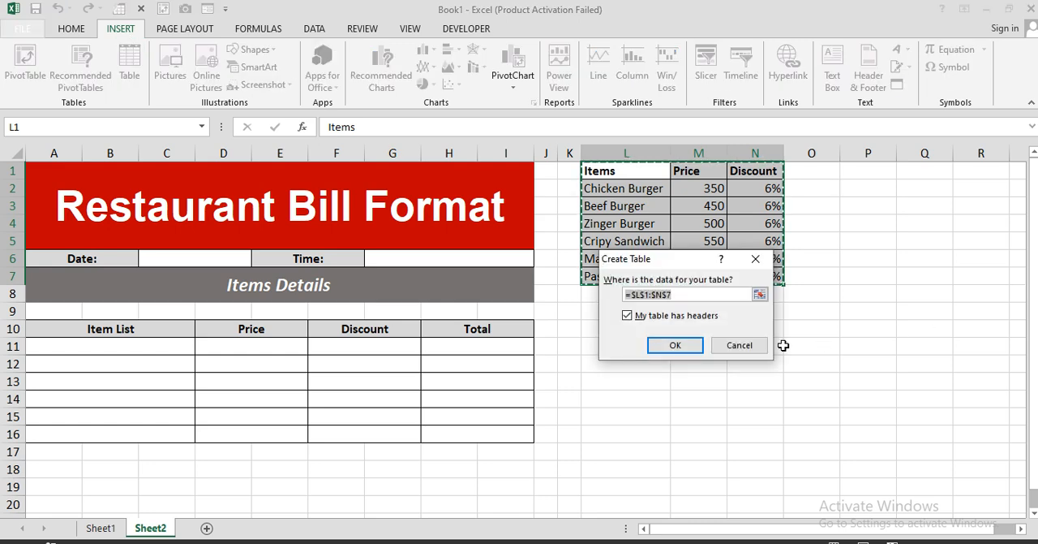
{"action": "left_click", "coordinate": [670, 344]}
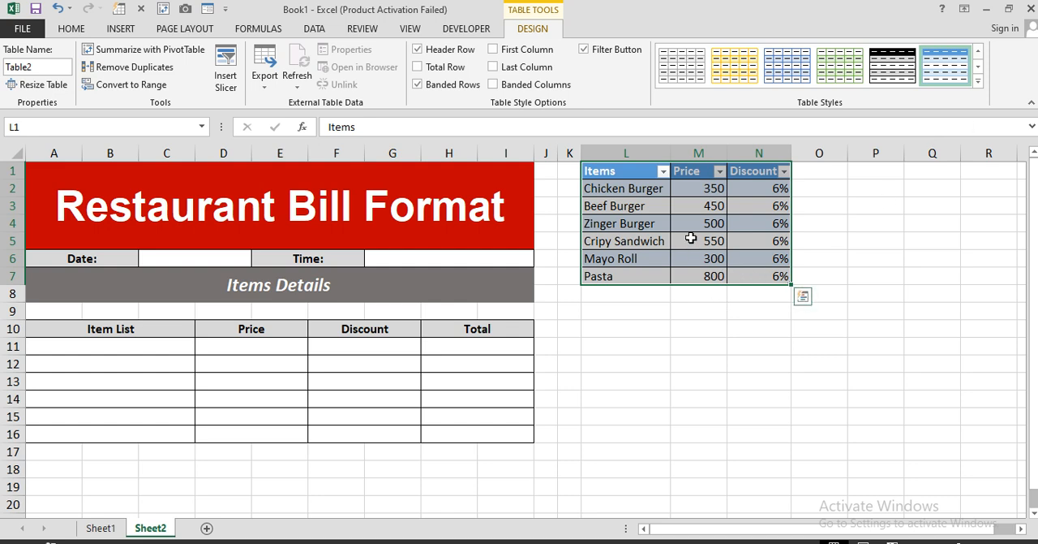
{"action": "left_click", "coordinate": [708, 304]}
{"action": "left_click", "coordinate": [653, 241]}
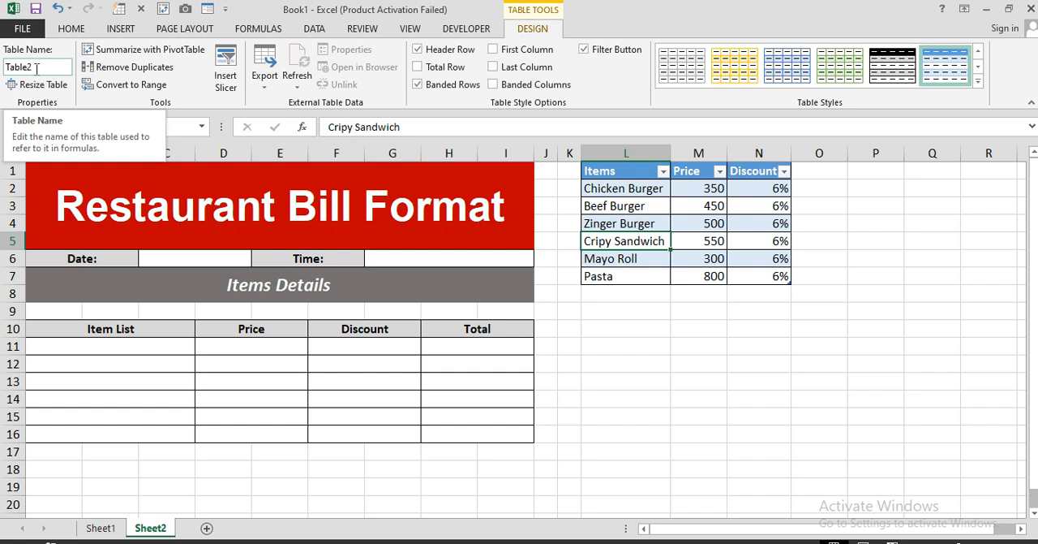
{"action": "left_click", "coordinate": [658, 413]}
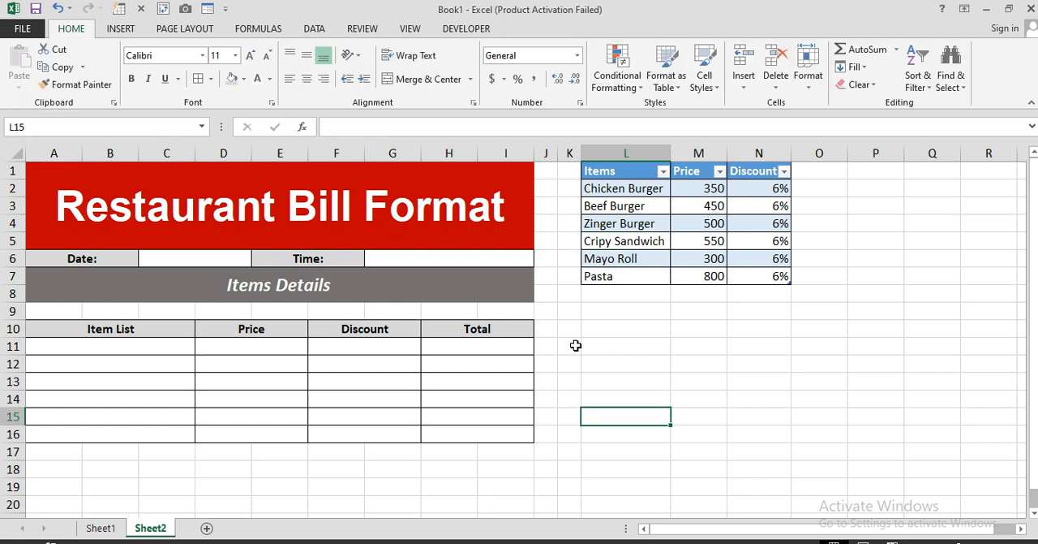
Step: Apply list data validation to the Item List cells A11:A16, using the item names in L2:L7 as the source
{"action": "left_click_drag", "start_coordinate": [174, 344], "coordinate": [164, 427]}
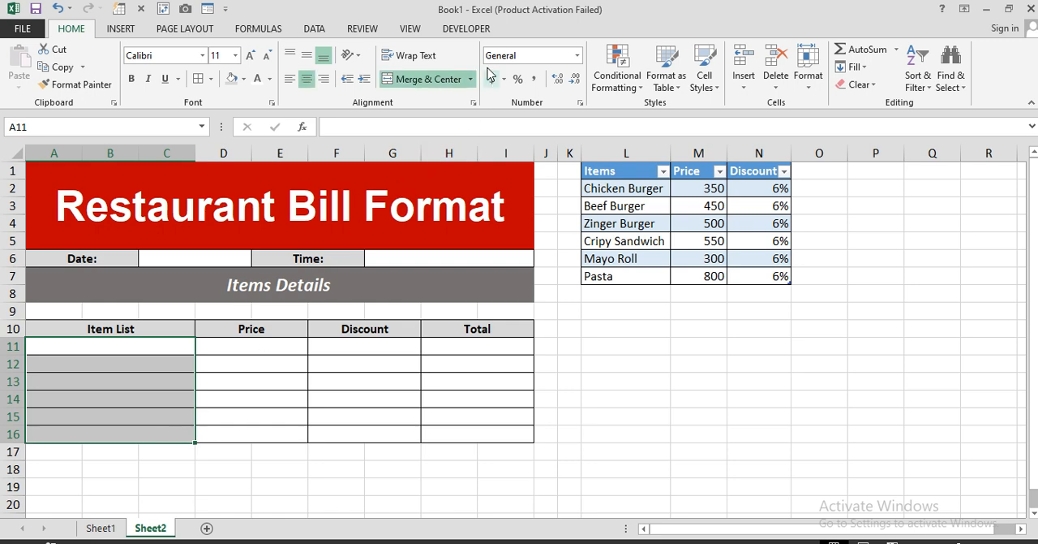
{"action": "left_click", "coordinate": [312, 30]}
{"action": "left_click", "coordinate": [635, 75]}
{"action": "left_click", "coordinate": [597, 272]}
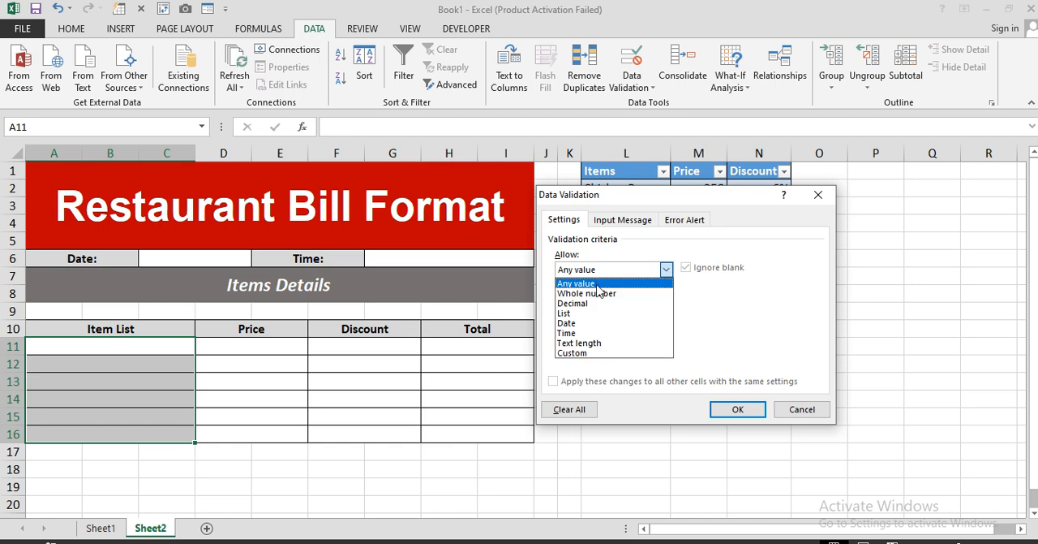
{"action": "left_click", "coordinate": [599, 313]}
{"action": "left_click_drag", "start_coordinate": [662, 197], "coordinate": [343, 162]}
{"action": "left_click_drag", "start_coordinate": [591, 188], "coordinate": [602, 276]}
{"action": "left_click", "coordinate": [420, 371]}
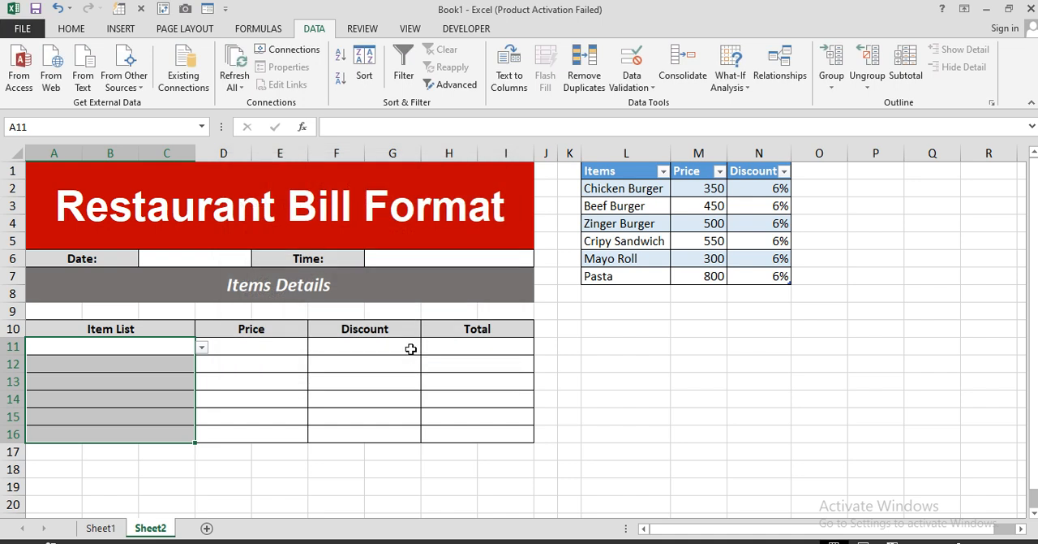
Step: Choose Chicken Burger, Beef Burger and Zinger Burger from the validation lists in A11, A12 and A13
{"action": "left_click", "coordinate": [162, 342]}
{"action": "left_click", "coordinate": [202, 348]}
{"action": "left_click", "coordinate": [170, 358]}
{"action": "left_click", "coordinate": [188, 364]}
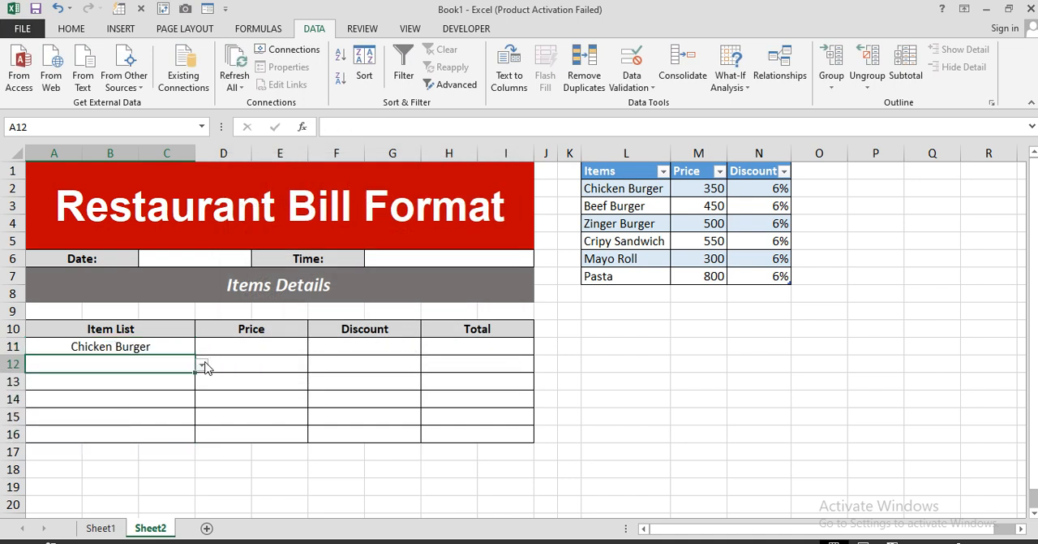
{"action": "left_click", "coordinate": [202, 365]}
{"action": "left_click", "coordinate": [183, 387]}
{"action": "left_click", "coordinate": [185, 381]}
{"action": "left_click", "coordinate": [202, 381]}
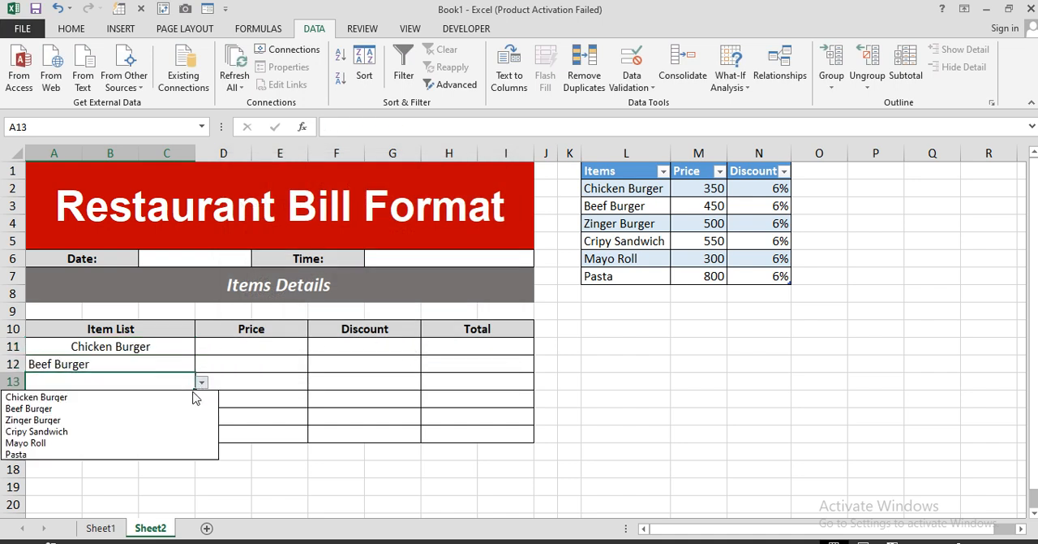
{"action": "left_click", "coordinate": [171, 419]}
Step: Choose Cripy Sandwich, Mayo Roll and Pasta from the validation lists in A14, A15 and A16
{"action": "left_click", "coordinate": [167, 401]}
{"action": "left_click", "coordinate": [201, 399]}
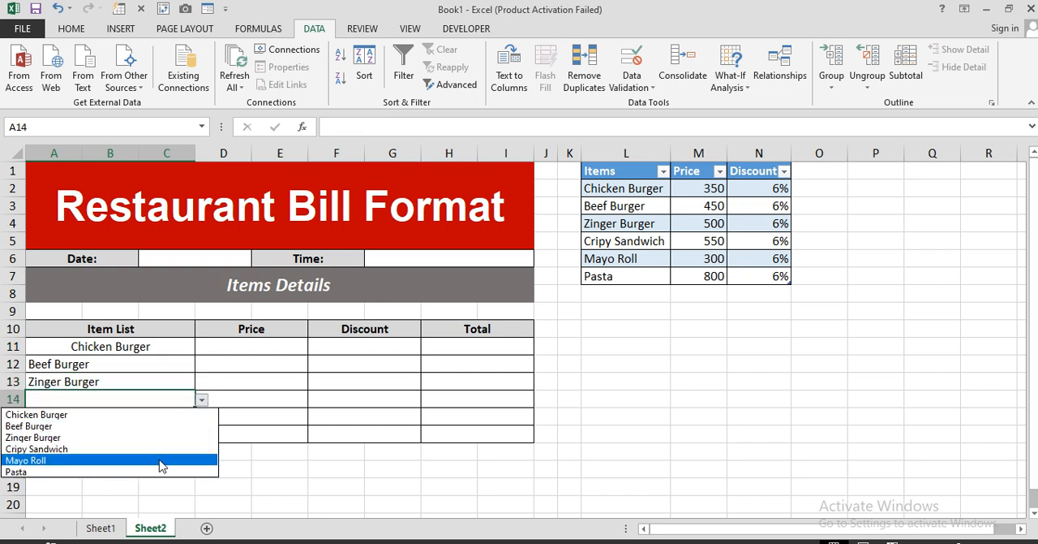
{"action": "left_click", "coordinate": [162, 460]}
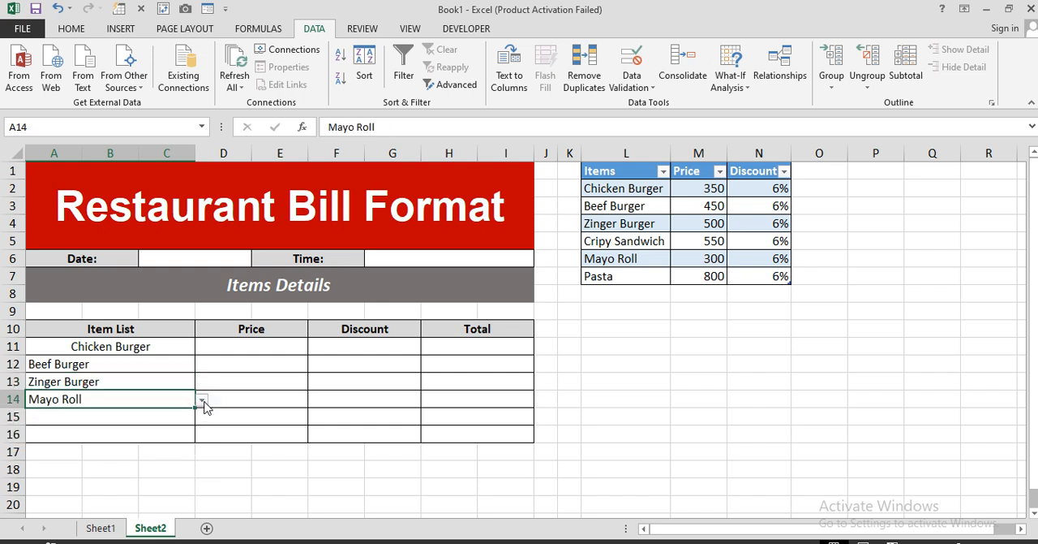
{"action": "left_click", "coordinate": [202, 399]}
{"action": "left_click", "coordinate": [132, 449]}
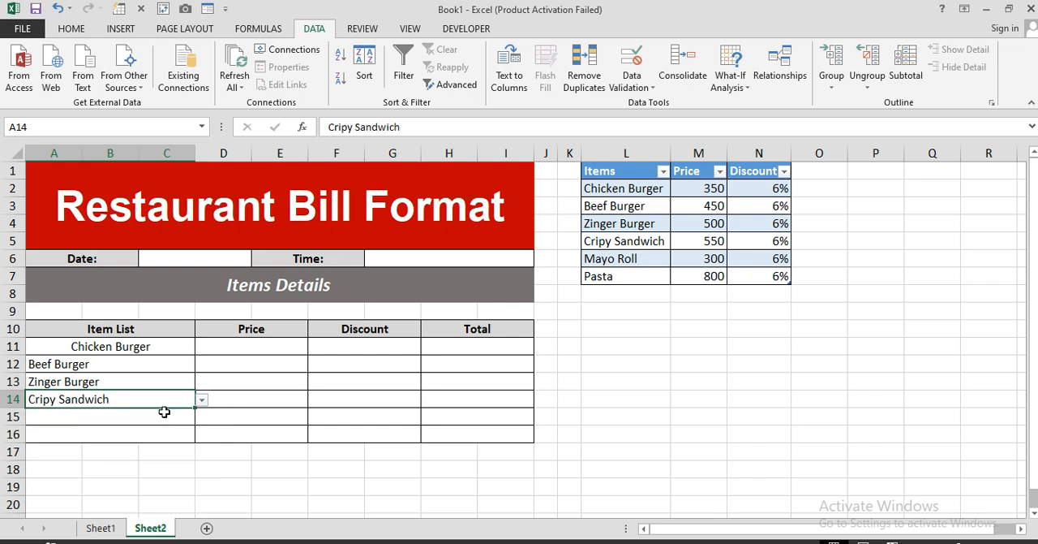
{"action": "left_click", "coordinate": [169, 413]}
{"action": "left_click", "coordinate": [202, 416]}
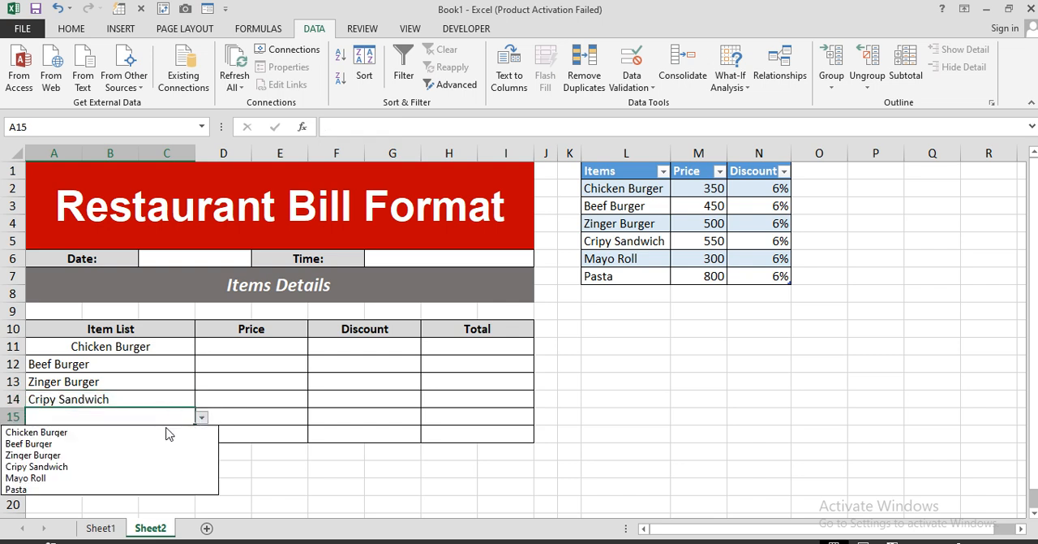
{"action": "left_click", "coordinate": [113, 478]}
{"action": "left_click", "coordinate": [157, 437]}
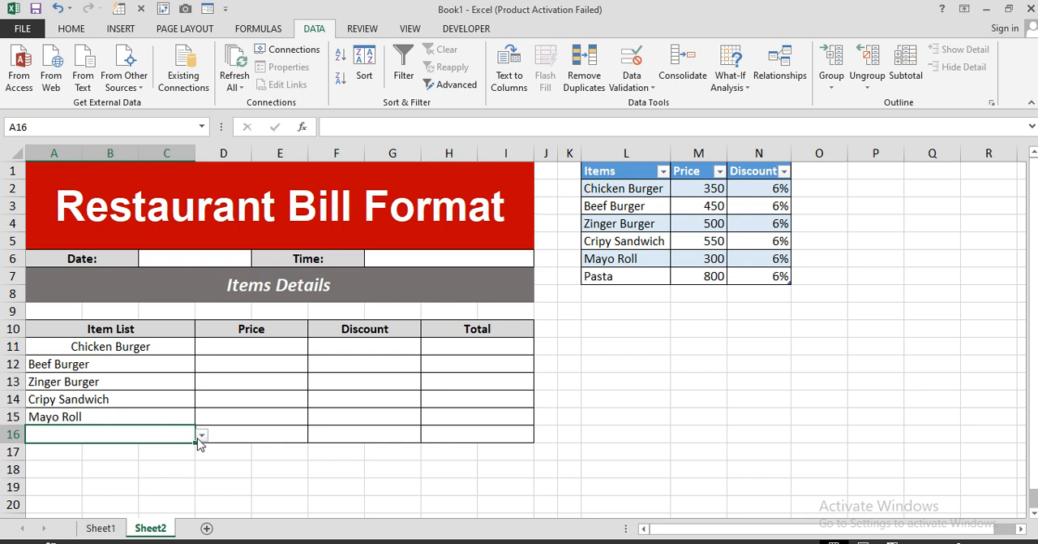
{"action": "left_click", "coordinate": [202, 435]}
{"action": "left_click", "coordinate": [134, 506]}
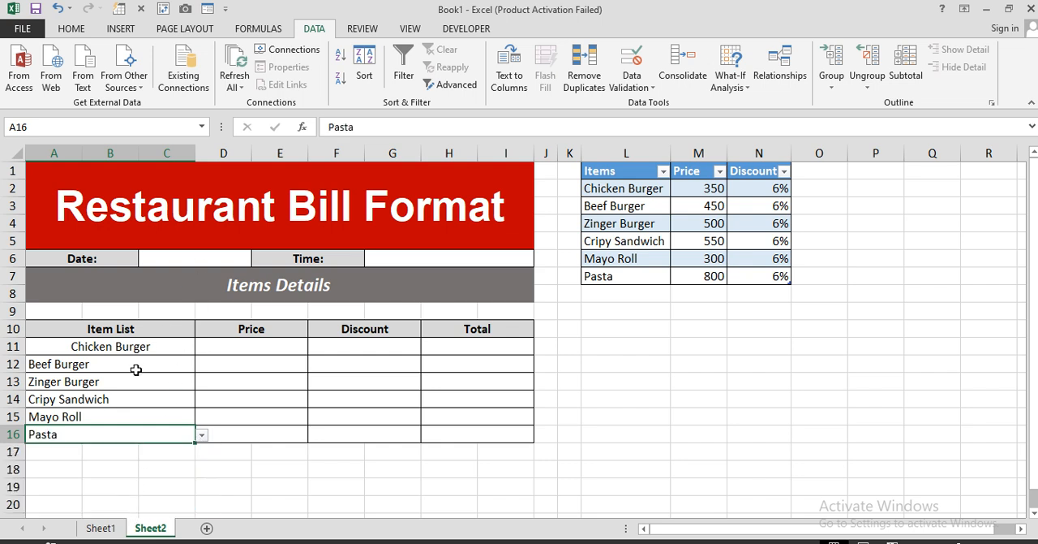
Step: Left-align the item names in A11:A16
{"action": "left_click_drag", "start_coordinate": [144, 347], "coordinate": [130, 433]}
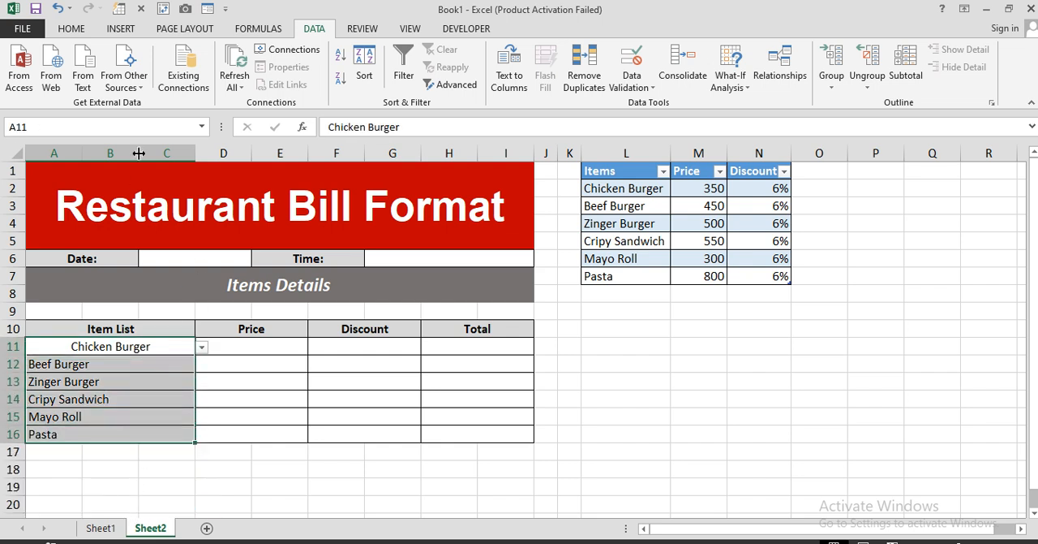
{"action": "left_click", "coordinate": [71, 28]}
{"action": "left_click", "coordinate": [290, 79]}
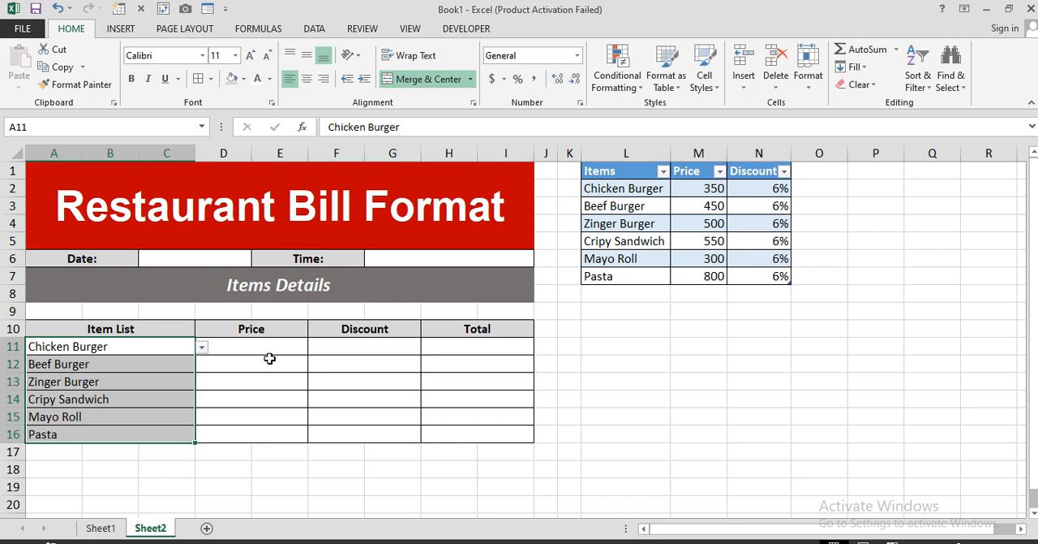
Step: Begin the Price formula in D11 with IFERROR wrapping a VLOOKUP that takes A11 as its lookup value
{"action": "left_click", "coordinate": [274, 348]}
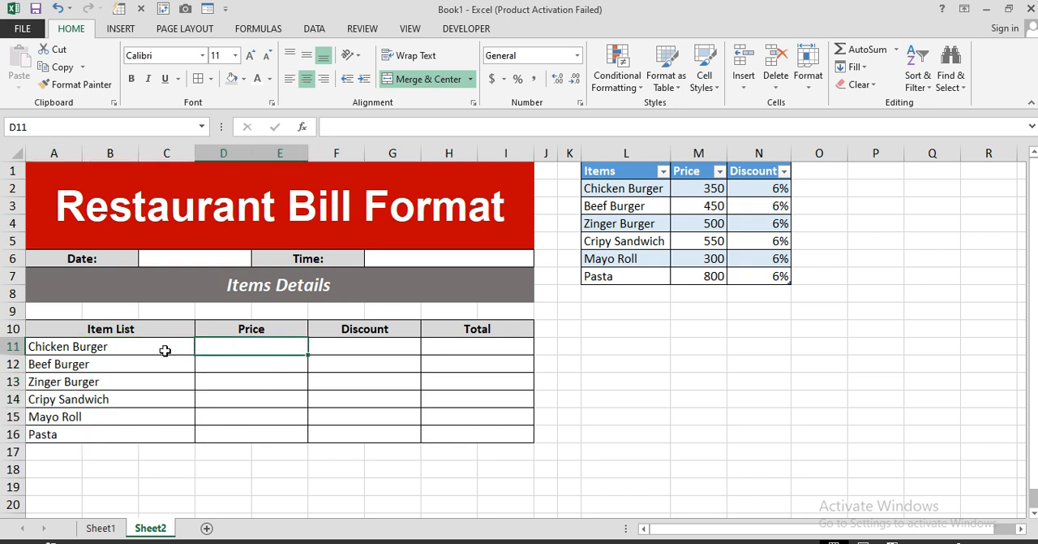
{"action": "left_click", "coordinate": [140, 350]}
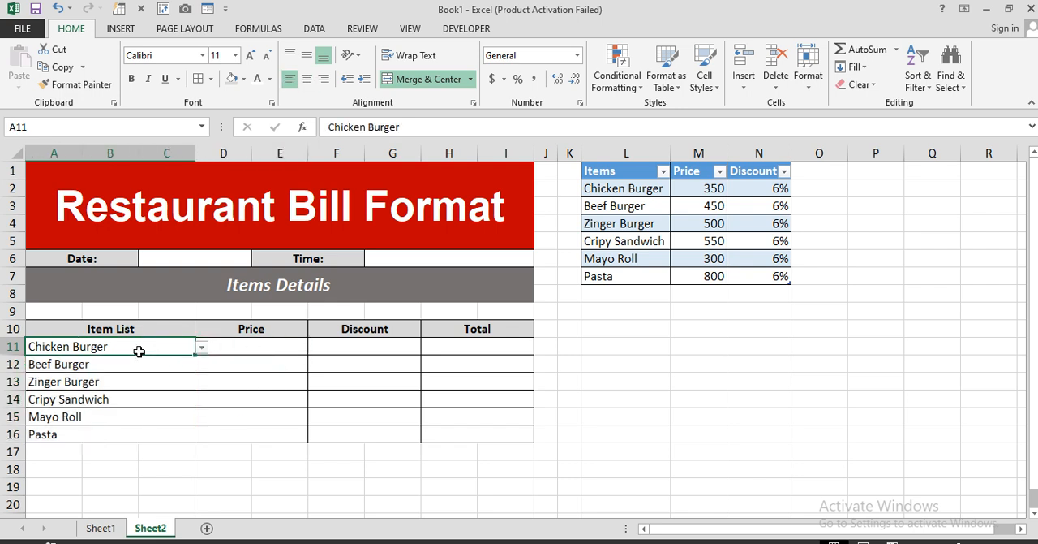
{"action": "left_click", "coordinate": [261, 345]}
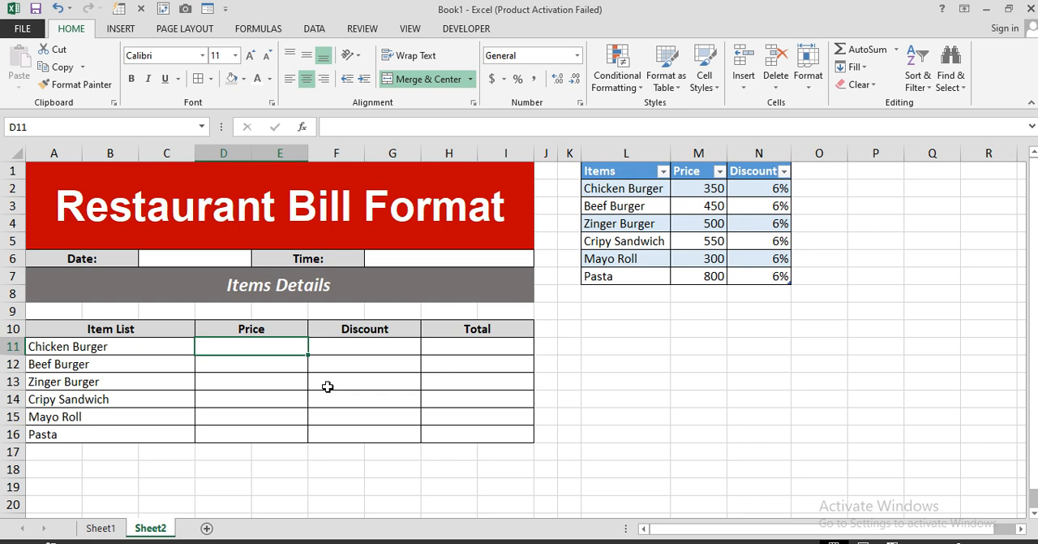
{"action": "type", "text": "="}
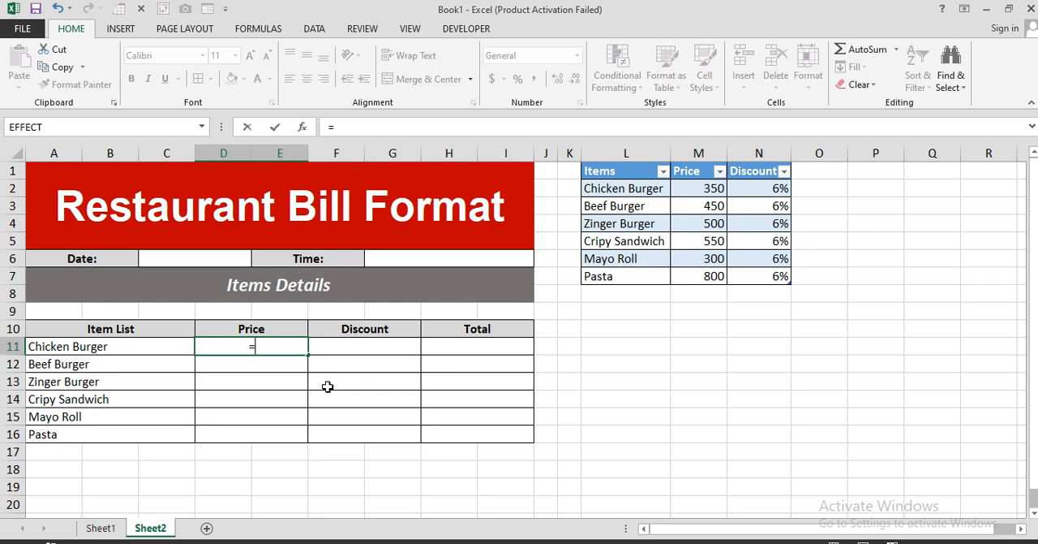
{"action": "type", "text": "ife"}
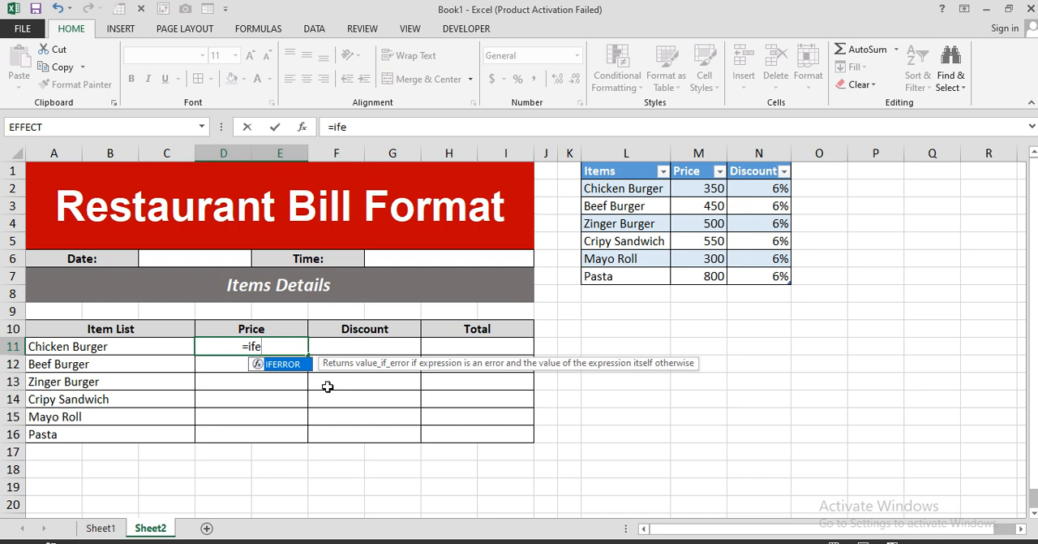
{"action": "double_click", "coordinate": [275, 365]}
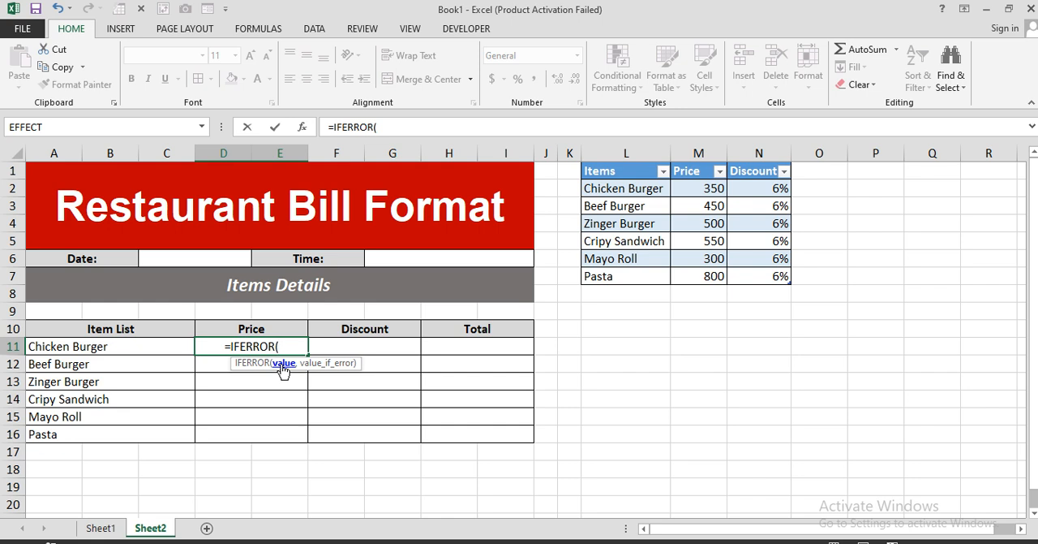
{"action": "type", "text": "vlo"}
{"action": "key", "text": "Tab"}
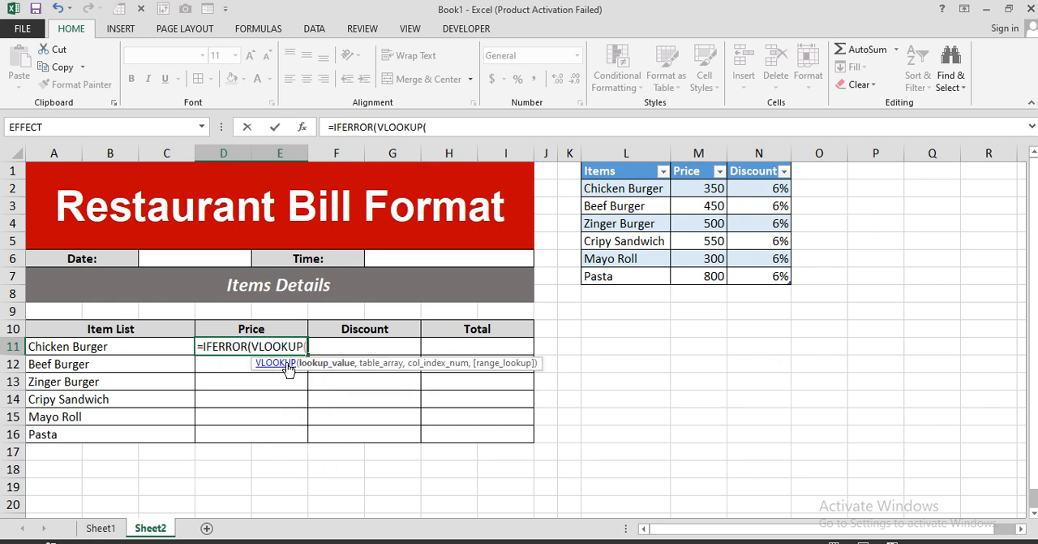
{"action": "left_click", "coordinate": [121, 350]}
{"action": "type", "text": ","}
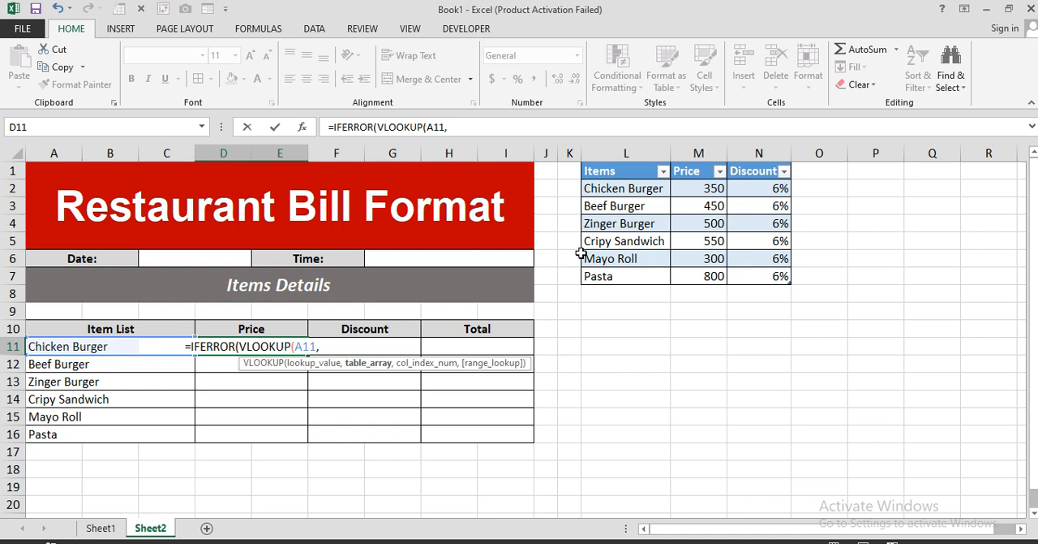
{"action": "type", "text": "tabl"}
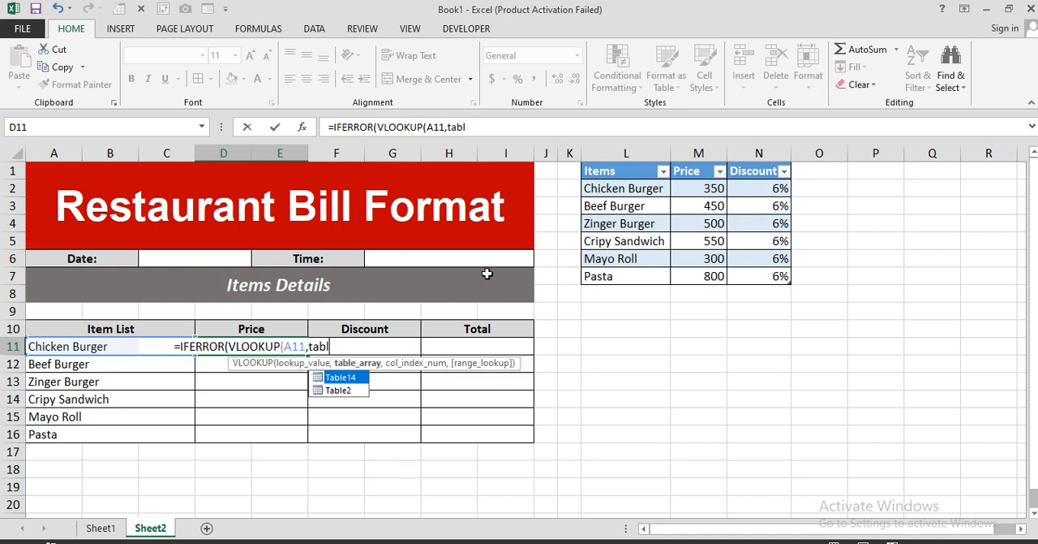
Step: Complete the D11 formula as =IFERROR(VLOOKUP(A11,Table2,2,0),"")
{"action": "key", "text": "Down"}
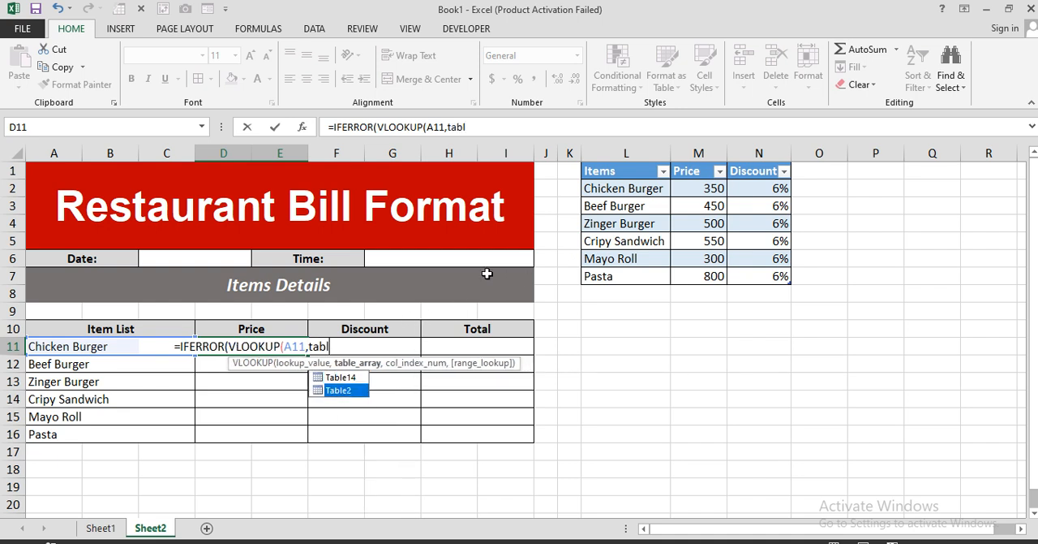
{"action": "key", "text": "Tab"}
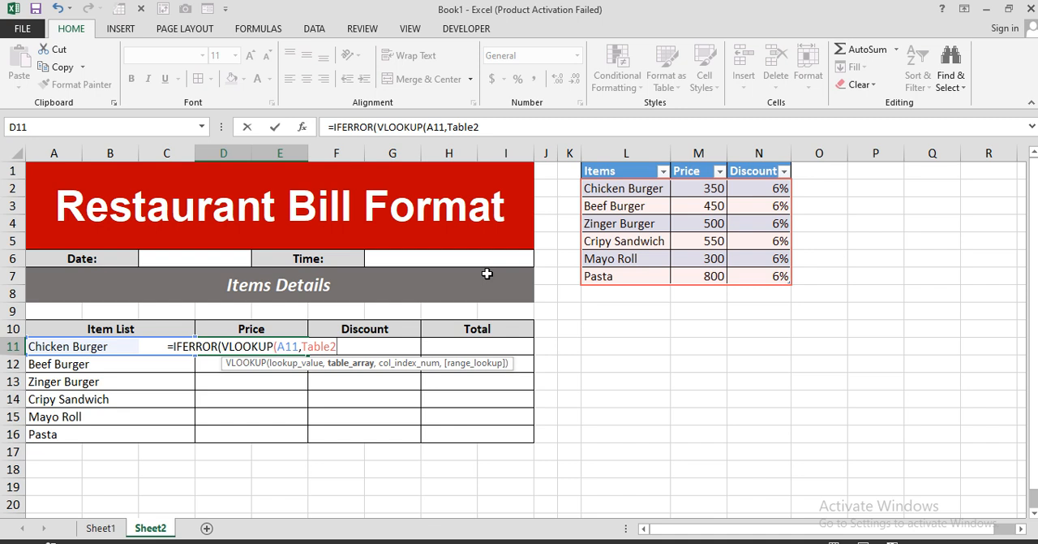
{"action": "type", "text": ","}
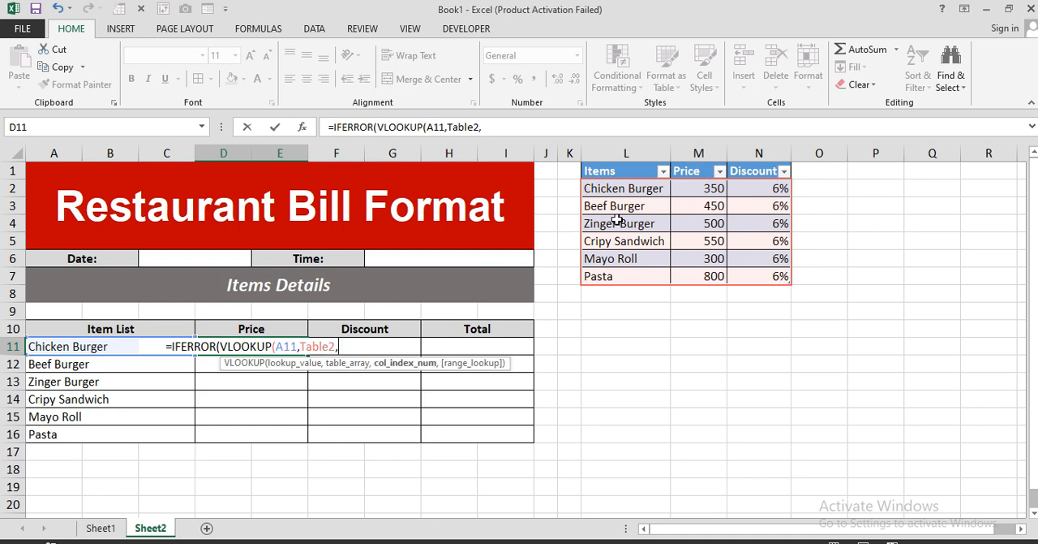
{"action": "type", "text": "12"}
{"action": "key", "text": "BackSpace"}
{"action": "key", "text": "BackSpace"}
{"action": "type", "text": "2,0"}
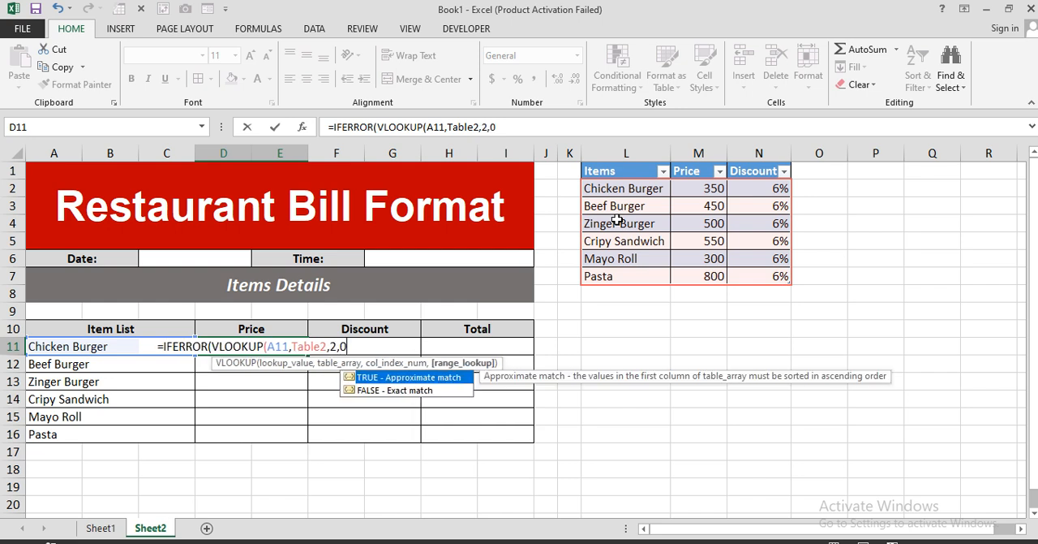
{"action": "type", "text": ")"}
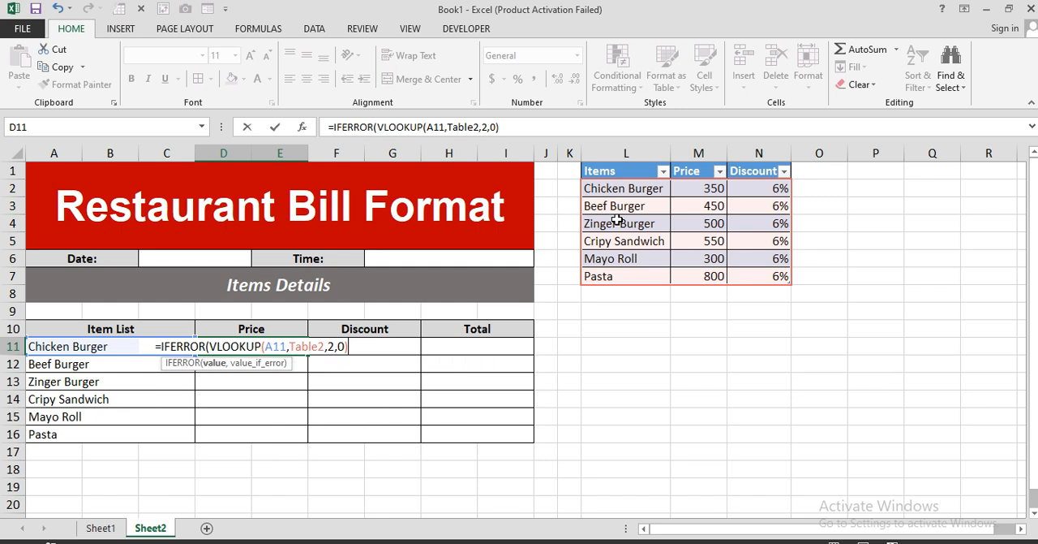
{"action": "type", "text": ","}
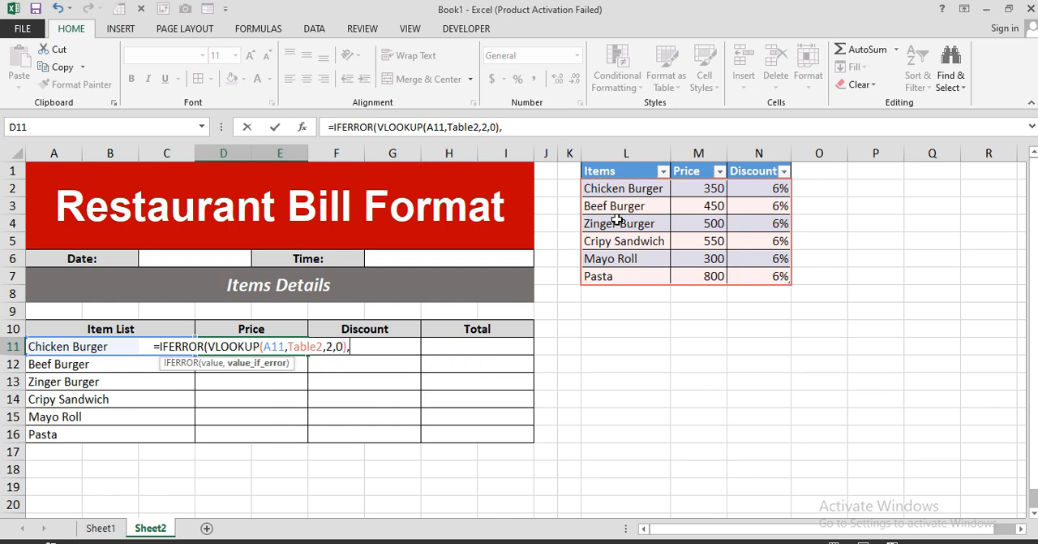
{"action": "type", "text": "\"\""}
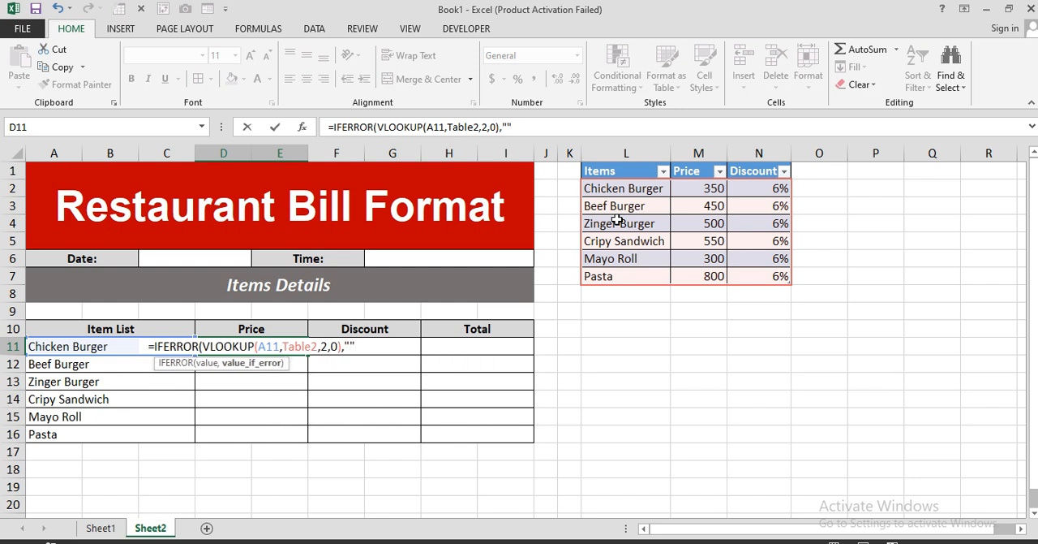
{"action": "type", "text": ")"}
{"action": "key", "text": "Return"}
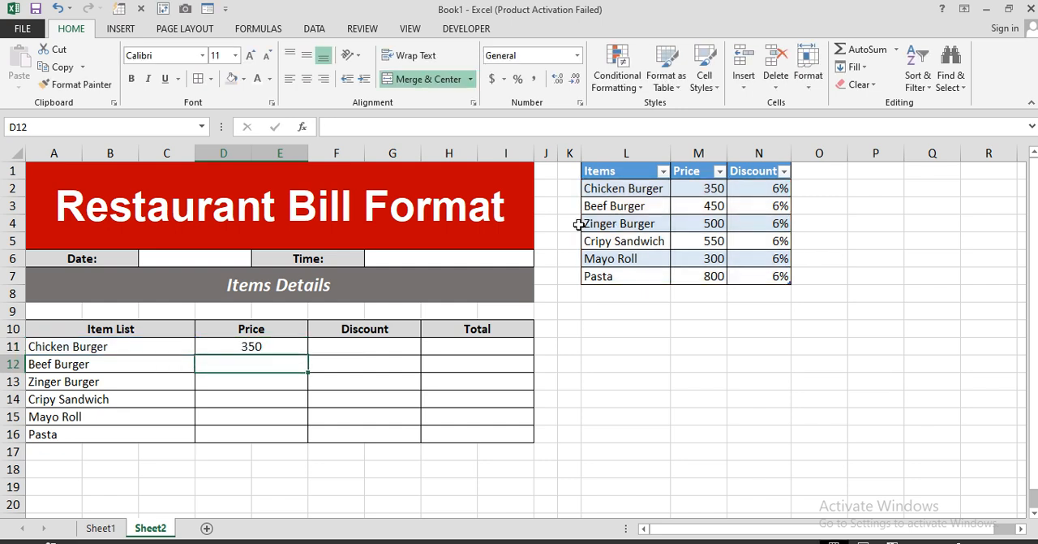
Step: Test the price lookup by switching A11 to Zinger Burger, to Cripy Sandwich, and back to Chicken Burger
{"action": "left_click", "coordinate": [154, 347]}
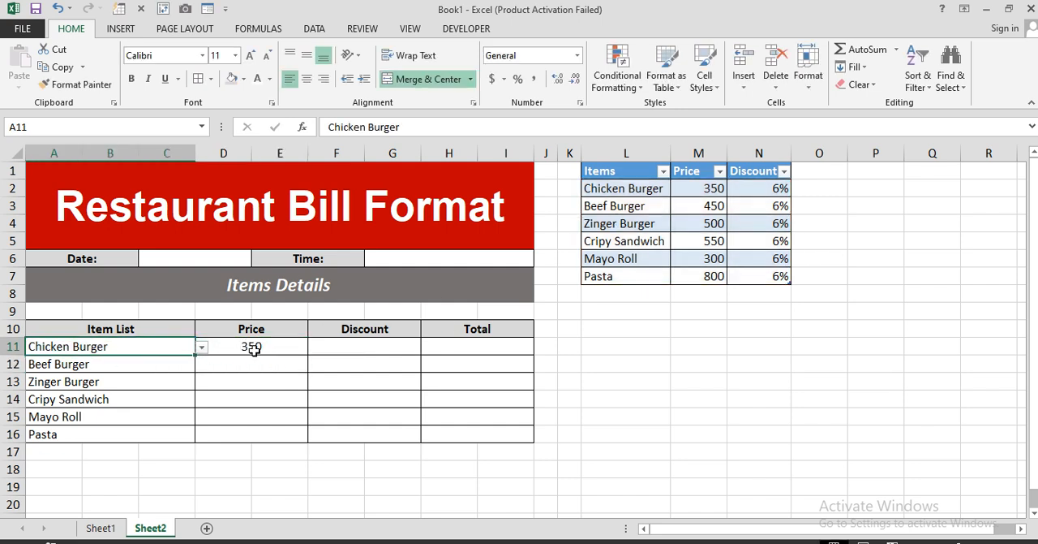
{"action": "left_click", "coordinate": [202, 348]}
{"action": "left_click", "coordinate": [163, 385]}
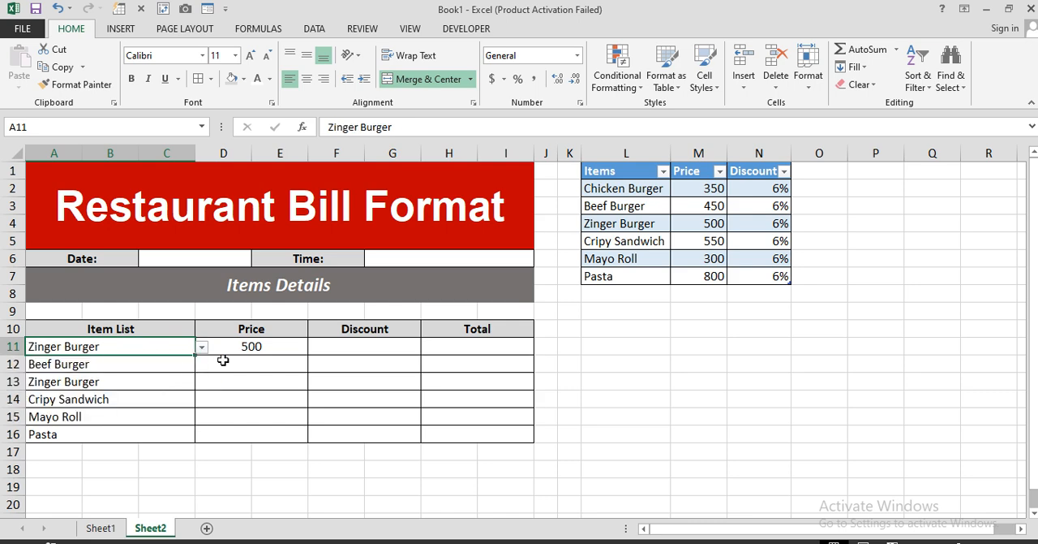
{"action": "left_click", "coordinate": [202, 348]}
{"action": "left_click", "coordinate": [153, 396]}
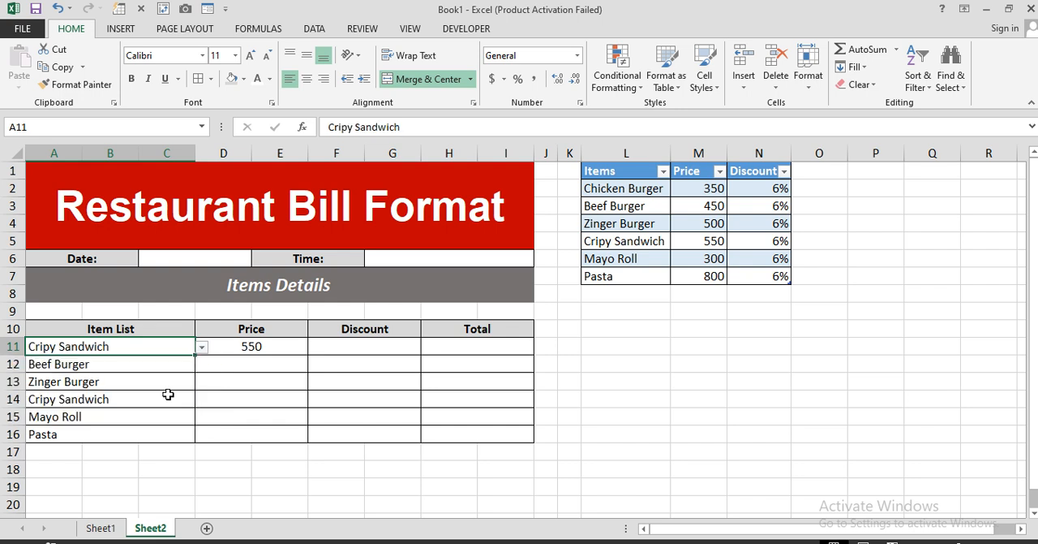
{"action": "left_click", "coordinate": [202, 347]}
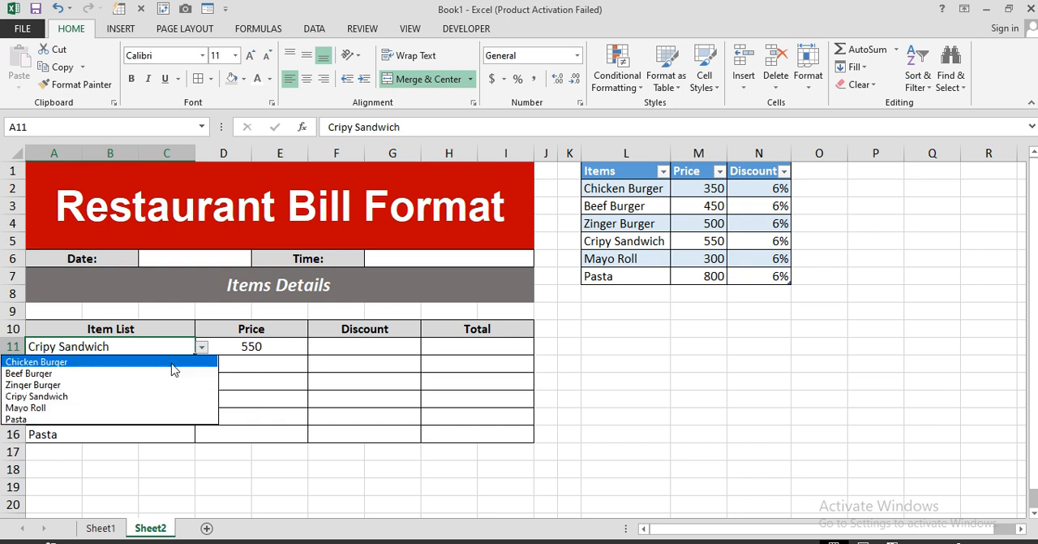
{"action": "left_click", "coordinate": [172, 363]}
Step: Fill the Price formula from D11 down to D16
{"action": "left_click", "coordinate": [279, 347]}
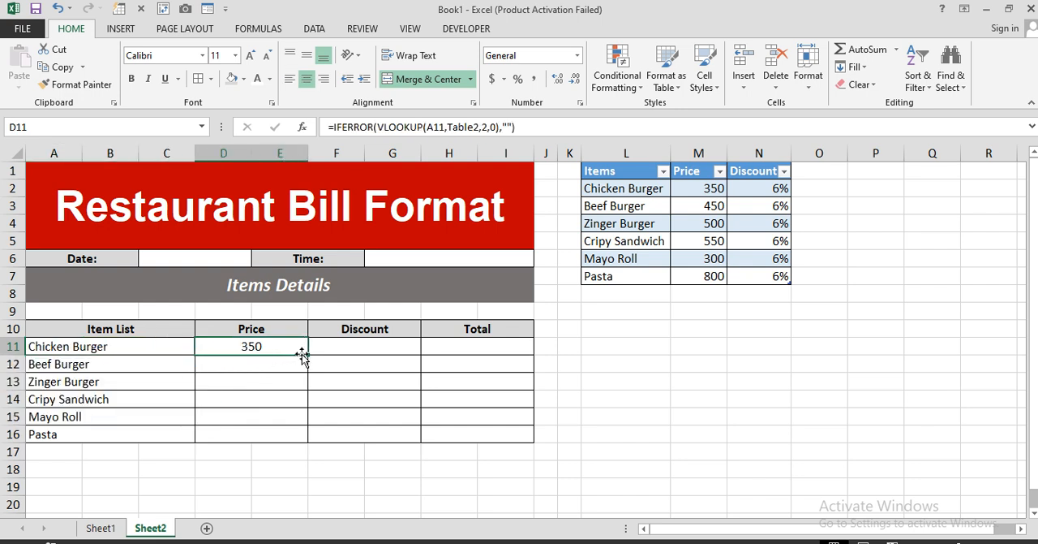
{"action": "double_click", "coordinate": [306, 356]}
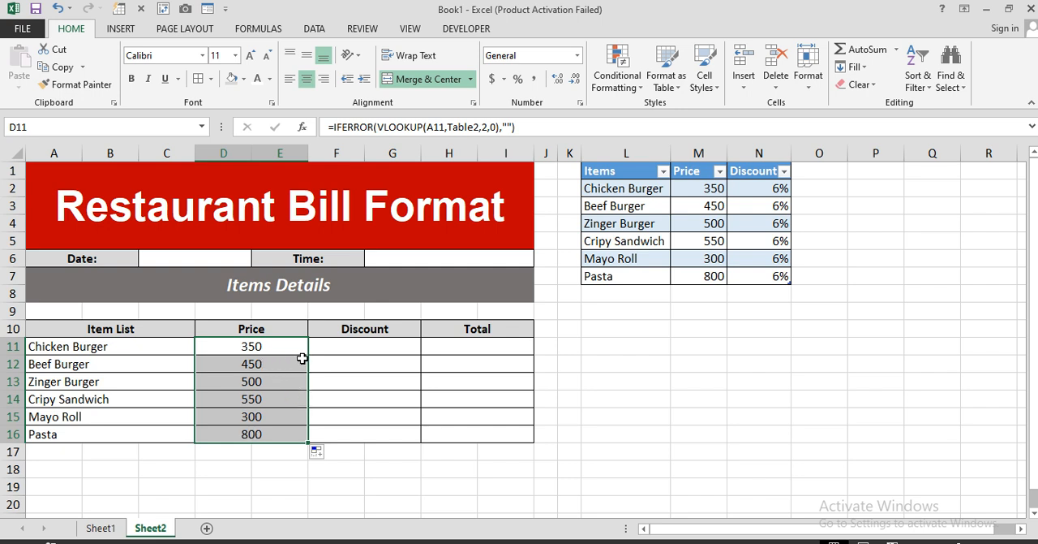
{"action": "left_click", "coordinate": [346, 350]}
{"action": "mouse_move", "coordinate": [365, 345]}
{"action": "left_mouse_down"}
{"action": "mouse_move", "coordinate": [362, 441]}
{"action": "mouse_move", "coordinate": [366, 427]}
{"action": "left_mouse_up"}
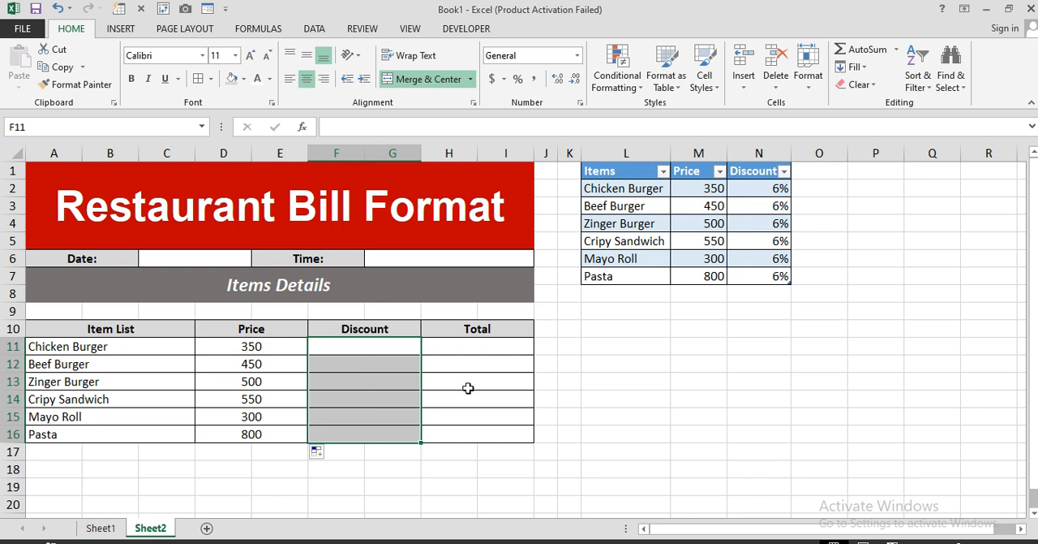
Step: Copy the lookup formula text from D11 into the first Discount cell, F11
{"action": "left_click", "coordinate": [371, 351]}
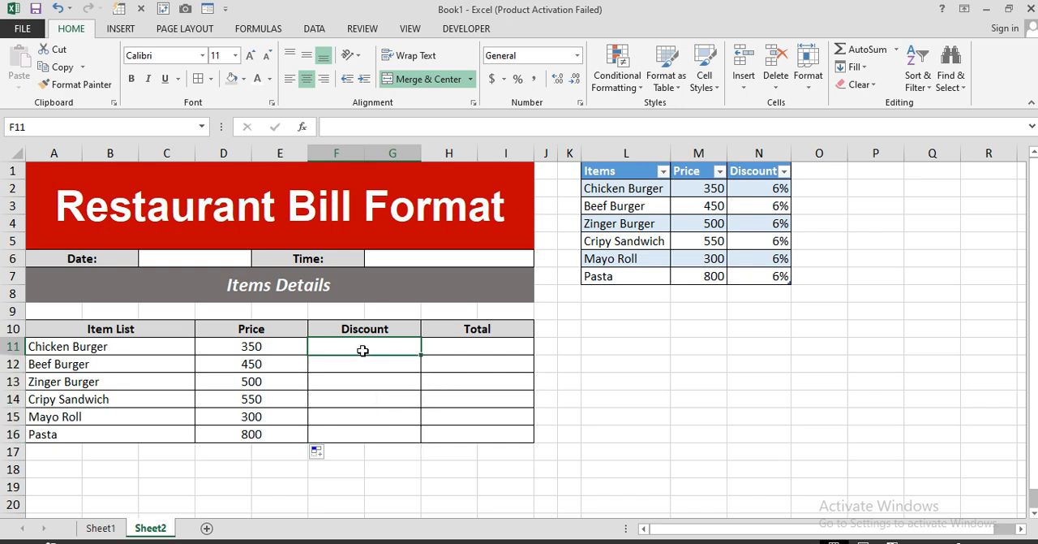
{"action": "left_click", "coordinate": [289, 343]}
{"action": "left_click_drag", "start_coordinate": [516, 127], "coordinate": [333, 127]}
{"action": "key", "text": "ctrl+c"}
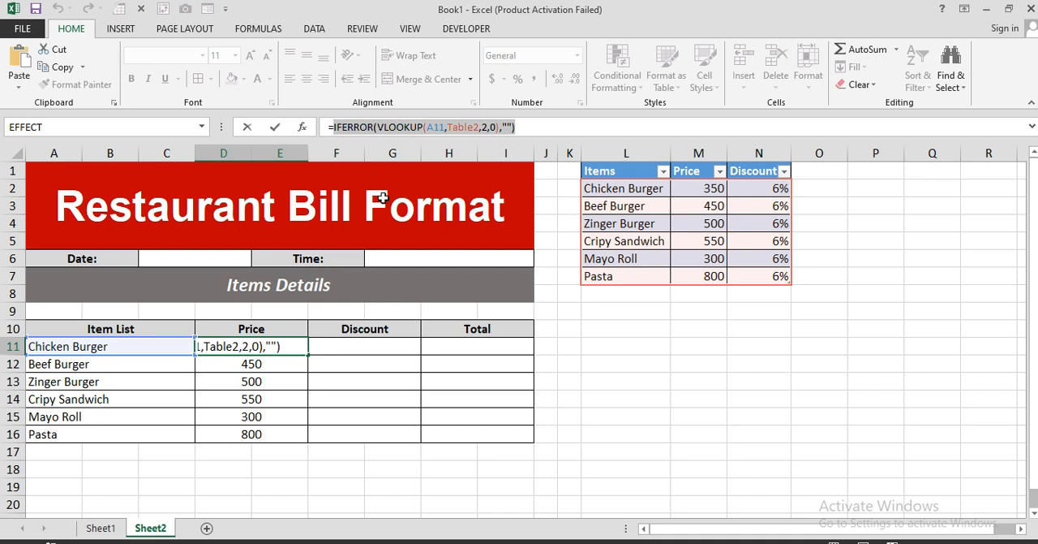
{"action": "key", "text": "Return"}
{"action": "left_click", "coordinate": [357, 348]}
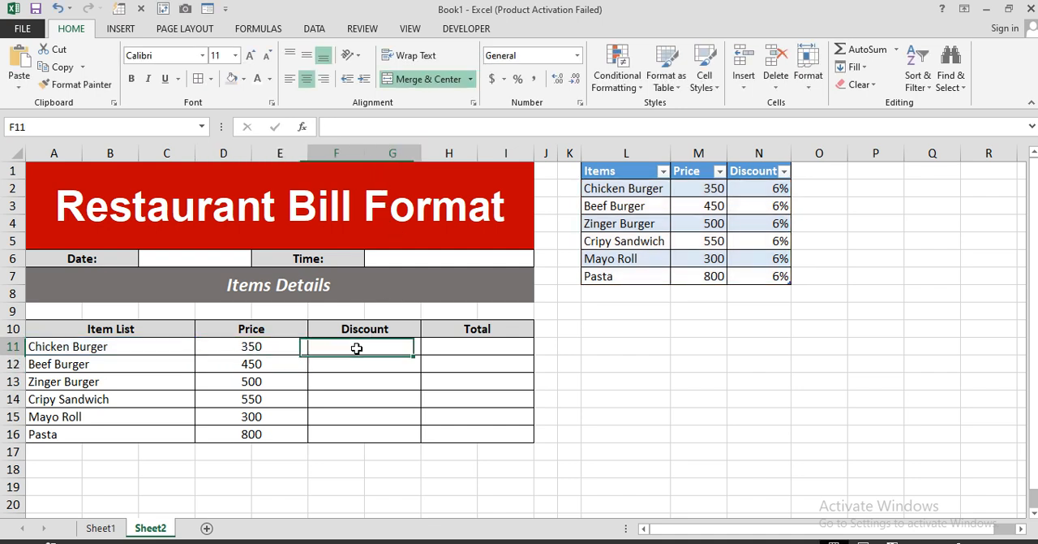
{"action": "type", "text": "="}
{"action": "key", "text": "ctrl+v"}
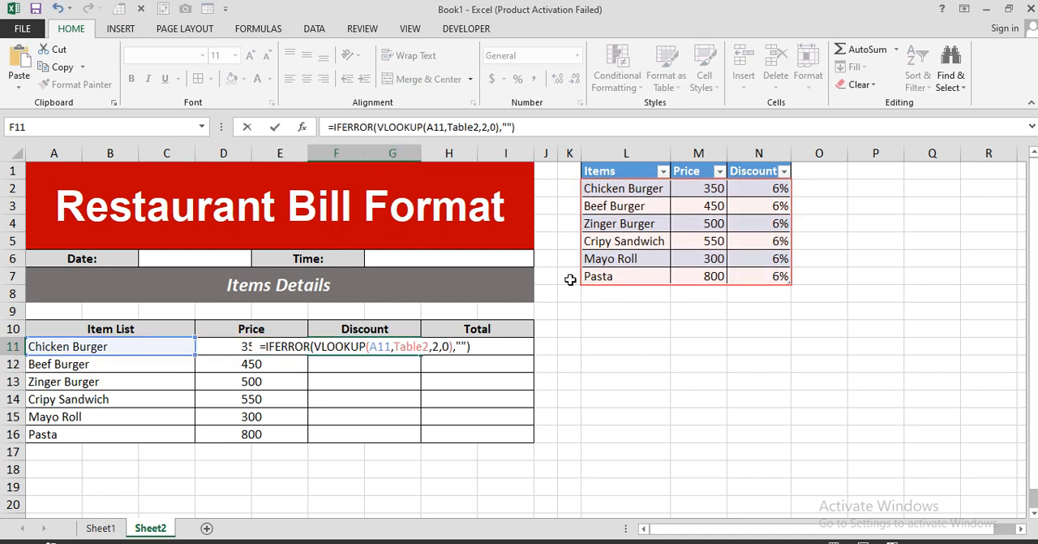
Step: Set the VLOOKUP column index in F11 to 3, giving =IFERROR(VLOOKUP(A11,Table2,3,0),"")
{"action": "left_click", "coordinate": [438, 347]}
{"action": "key", "text": "BackSpace"}
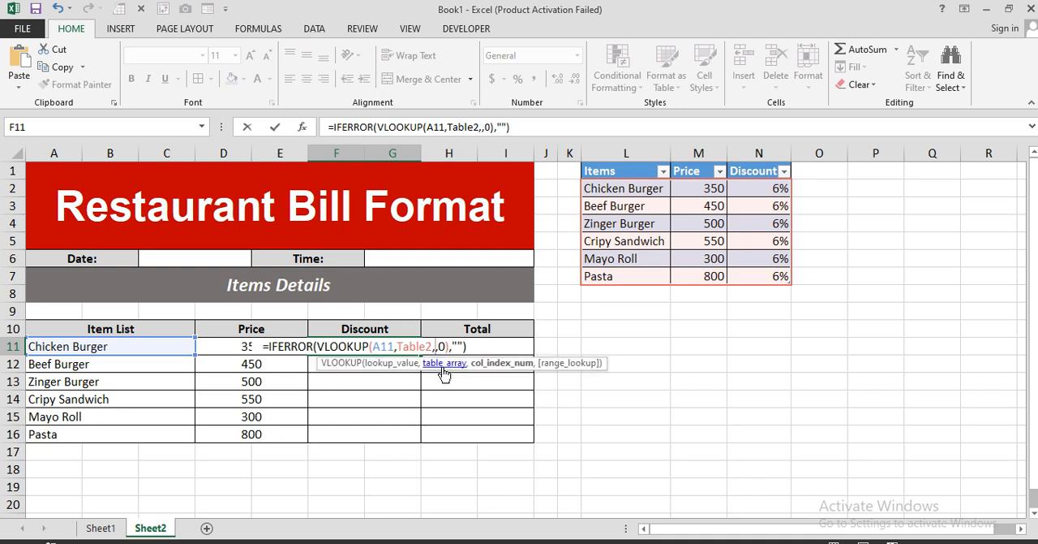
{"action": "type", "text": "3"}
{"action": "key", "text": "Return"}
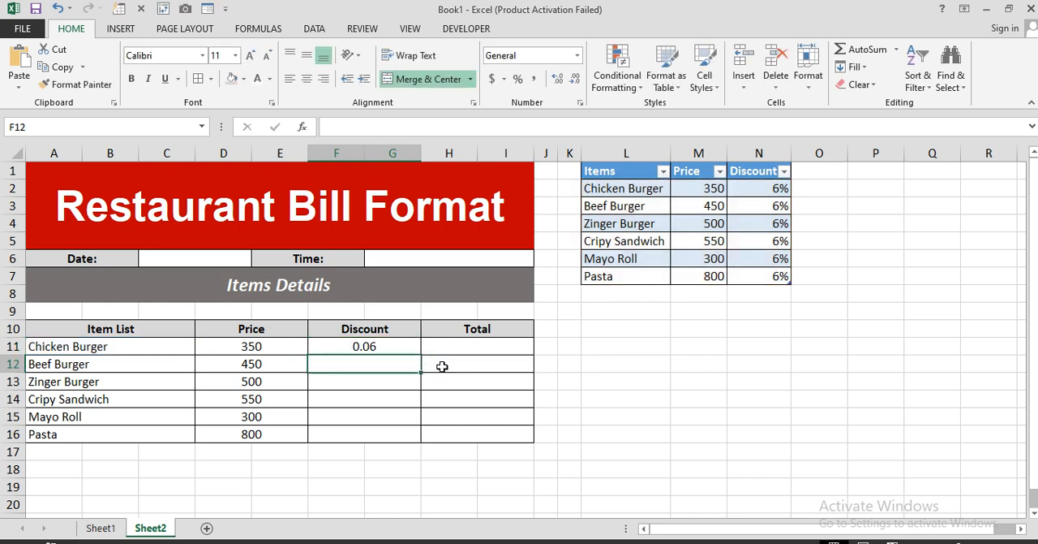
Step: Fill the Discount formula from F11 down to F16 and format these cells as percentages
{"action": "left_click", "coordinate": [389, 349]}
{"action": "left_click_drag", "start_coordinate": [420, 355], "coordinate": [398, 435]}
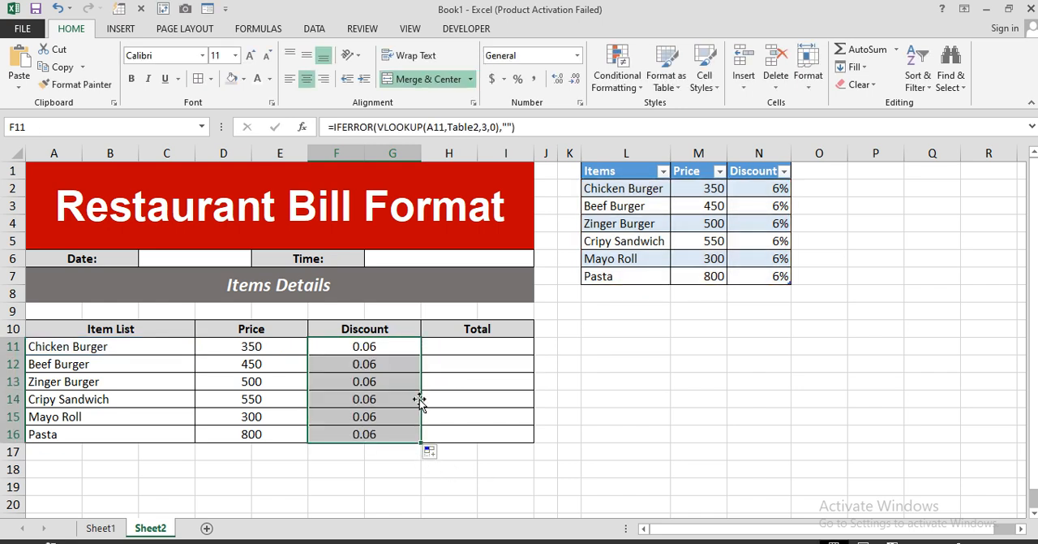
{"action": "left_click", "coordinate": [518, 79]}
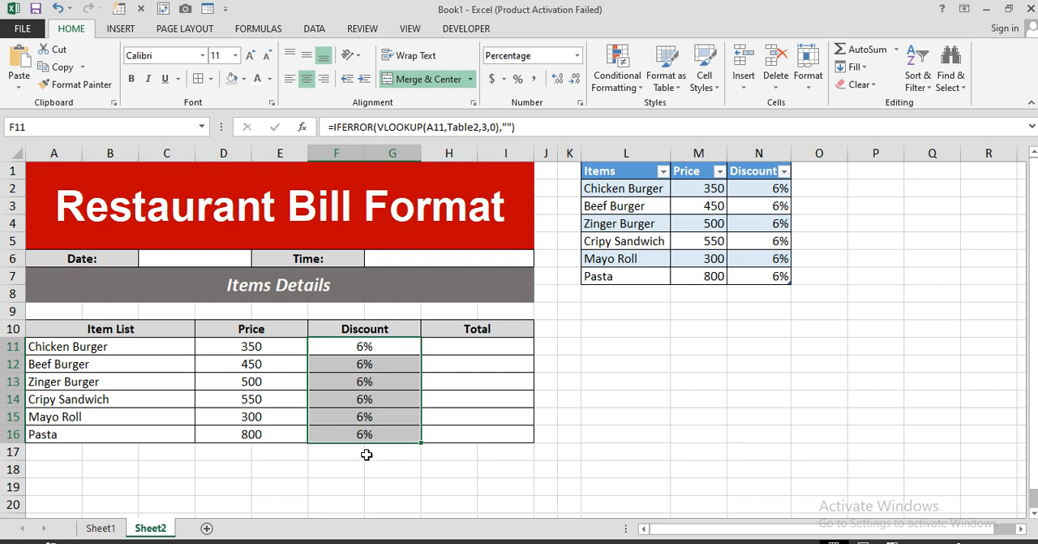
Step: Begin the Total formula in H11 with IFERROR wrapping a ROUND of D11*F11 to 0 digits
{"action": "left_click", "coordinate": [460, 346]}
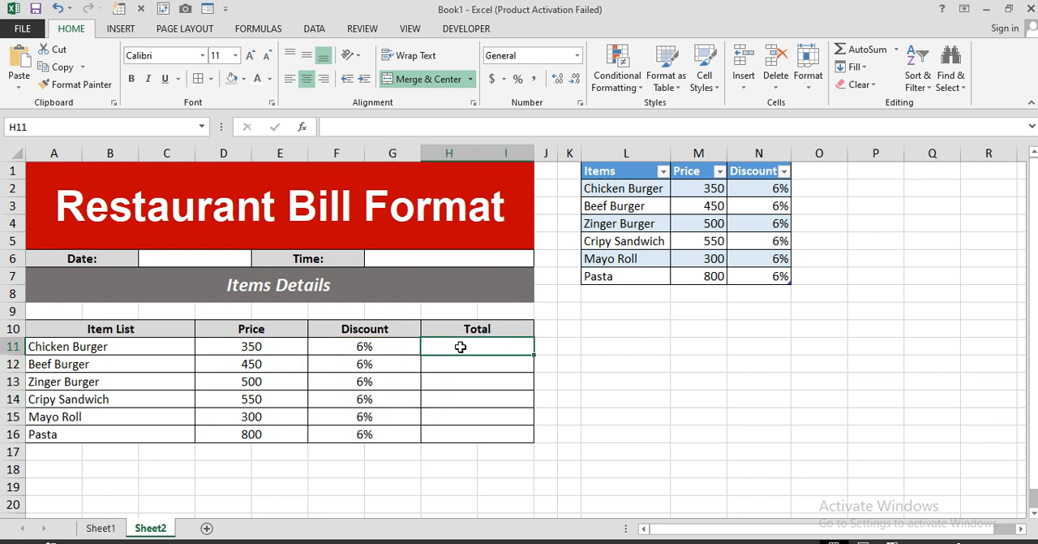
{"action": "type", "text": "=ife"}
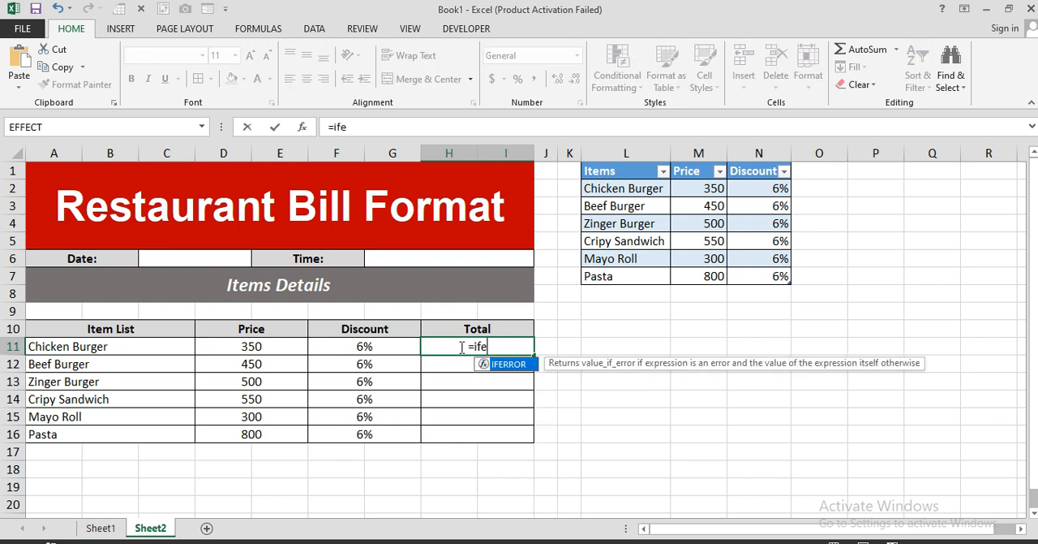
{"action": "key", "text": "Tab"}
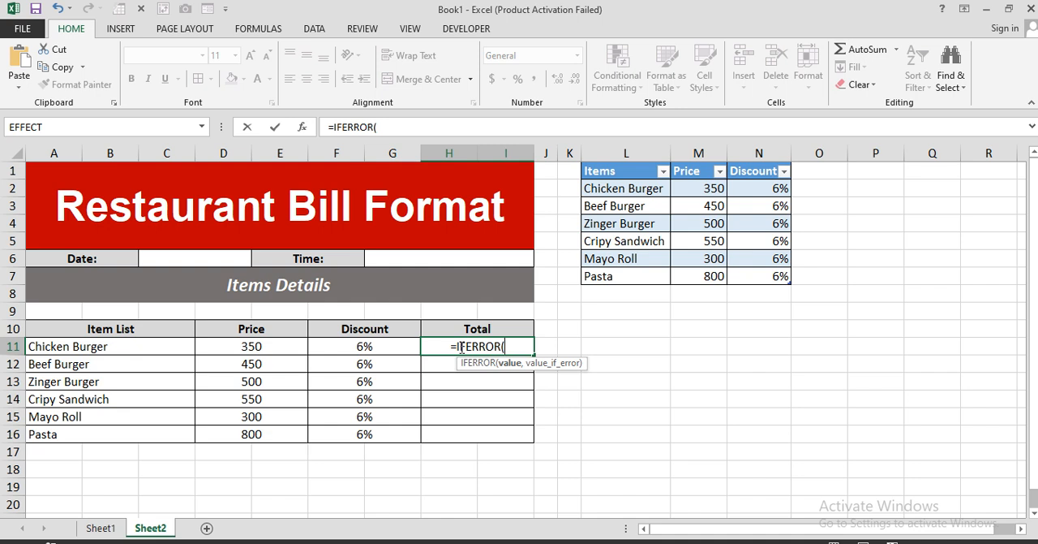
{"action": "type", "text": "round"}
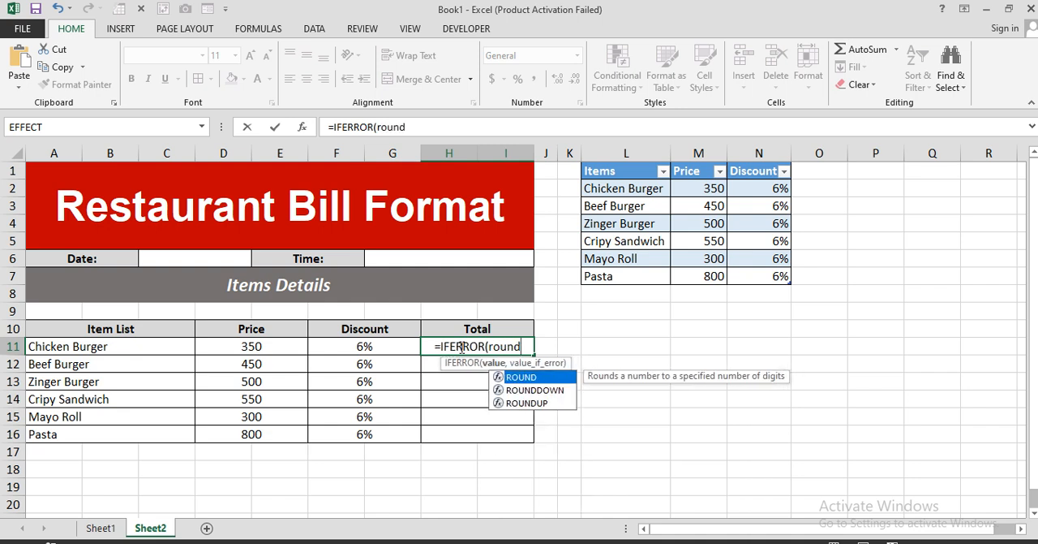
{"action": "key", "text": "Tab"}
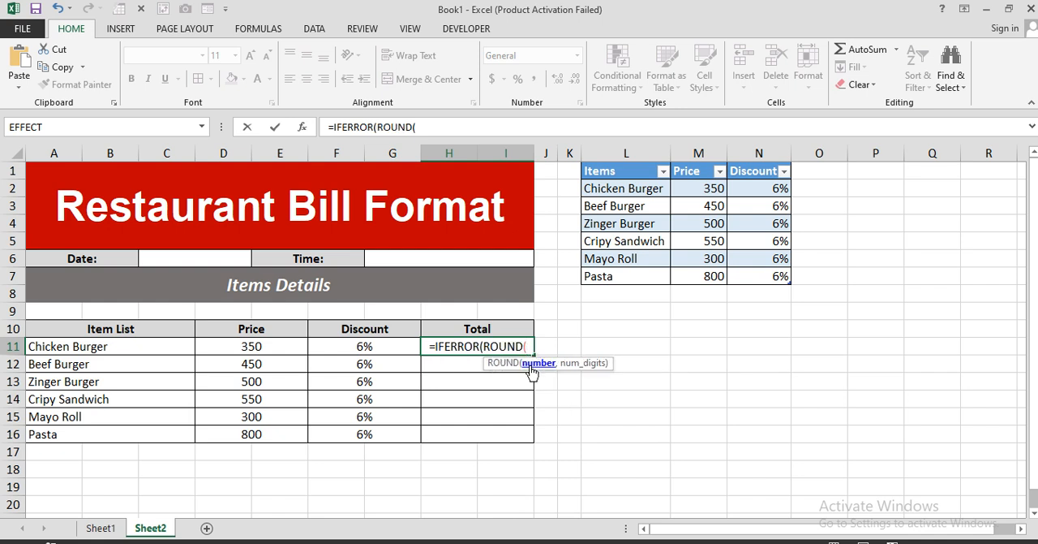
{"action": "left_click", "coordinate": [279, 347]}
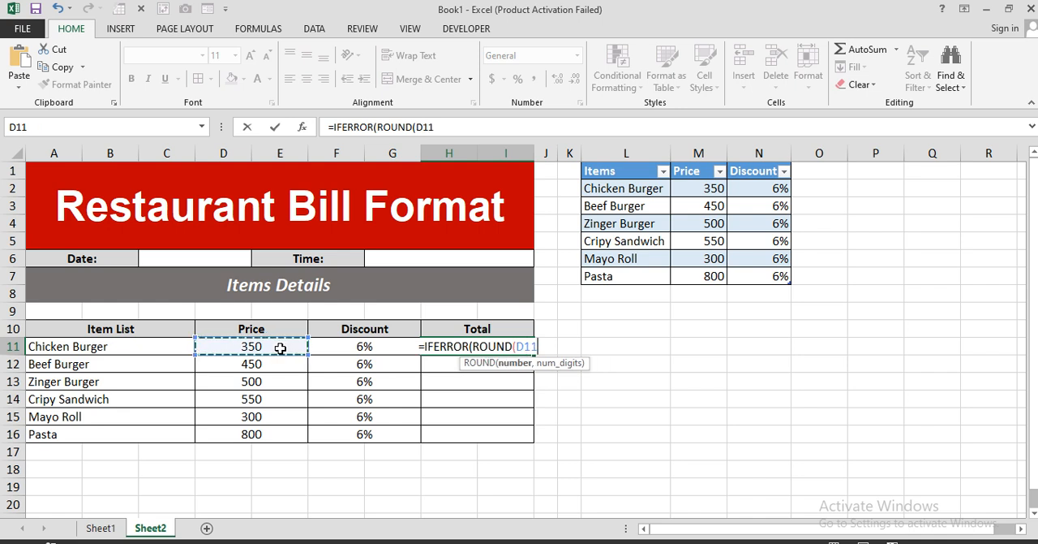
{"action": "type", "text": "*"}
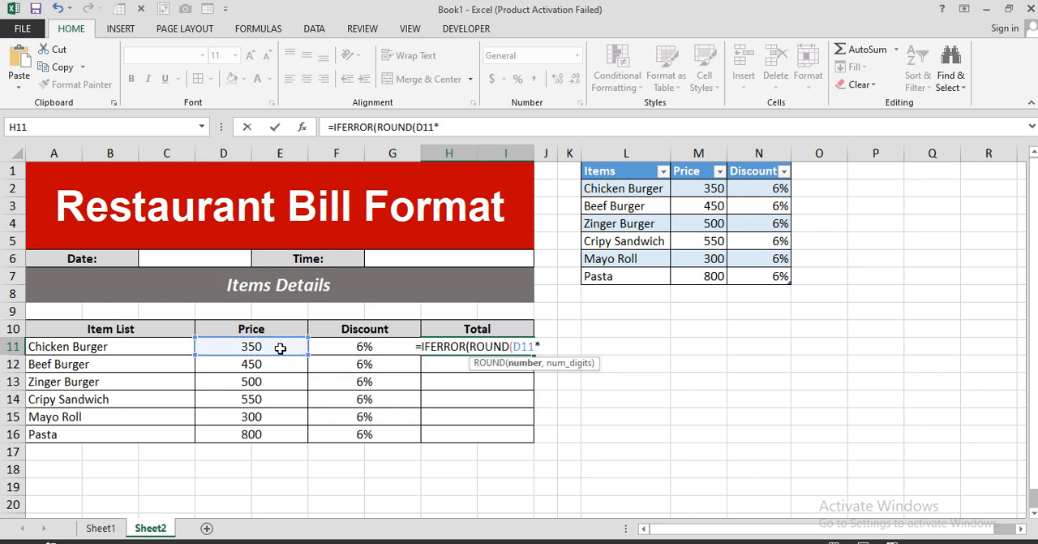
{"action": "left_click", "coordinate": [336, 349]}
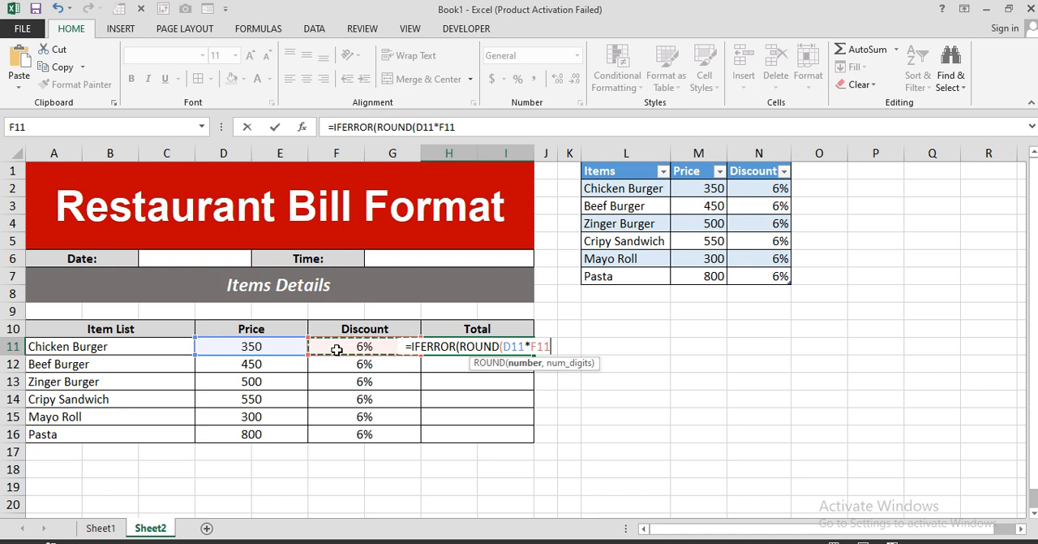
{"action": "type", "text": ","}
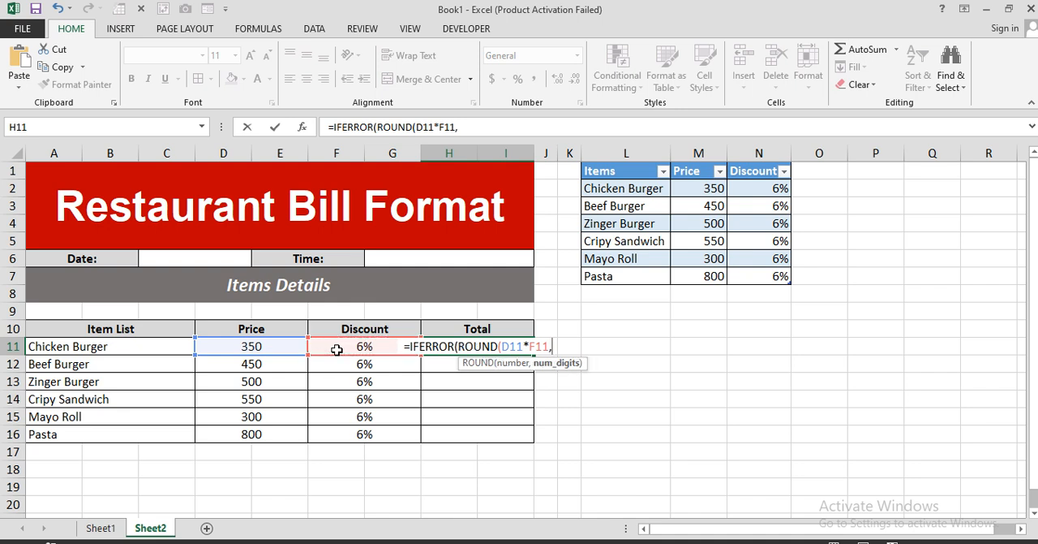
{"action": "type", "text": "0"}
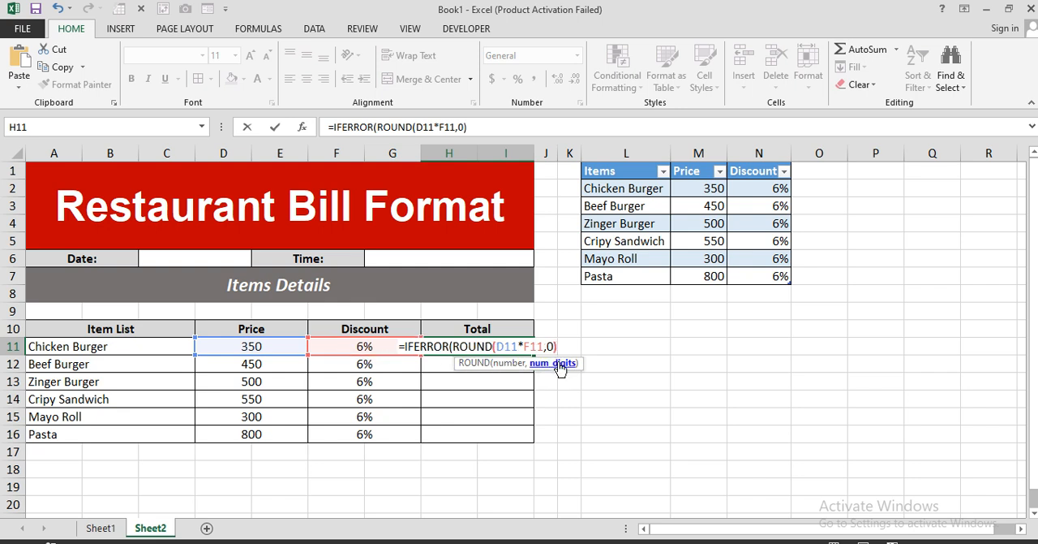
{"action": "type", "text": "),\"\")"}
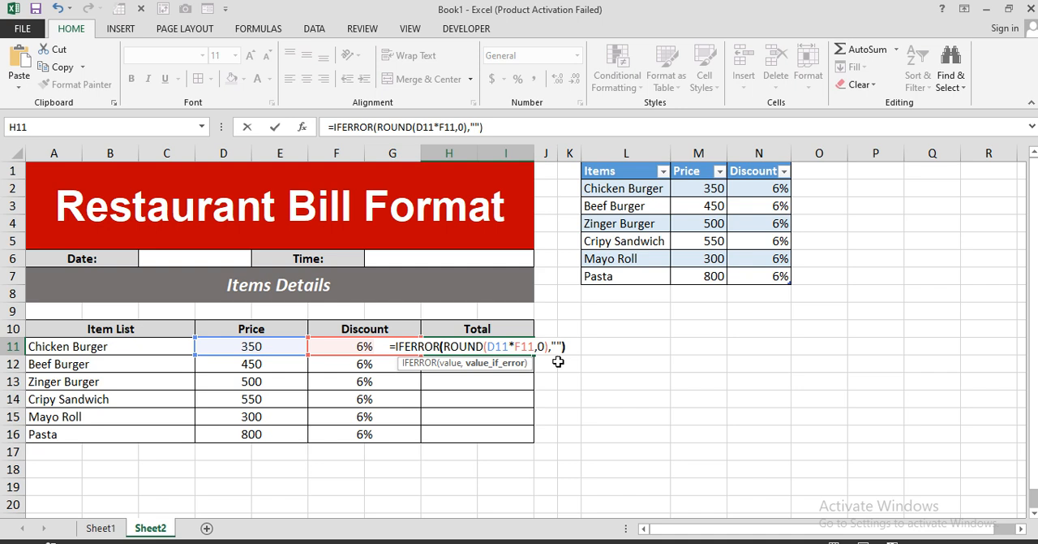
Step: Complete H11 as =IFERROR(ROUND(D11*F11,0),"") and fill it down to H16
{"action": "key", "text": "Return"}
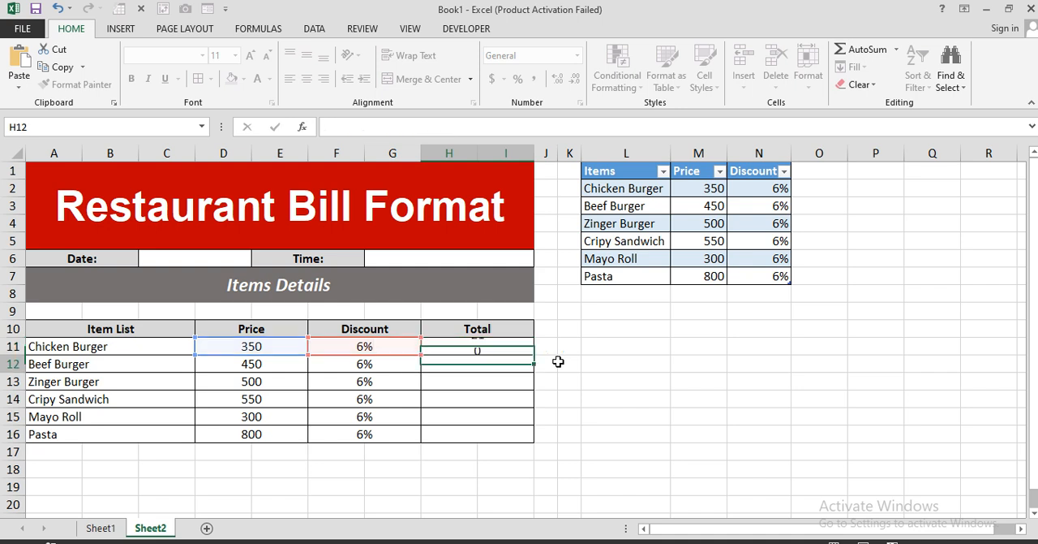
{"action": "left_click", "coordinate": [513, 348]}
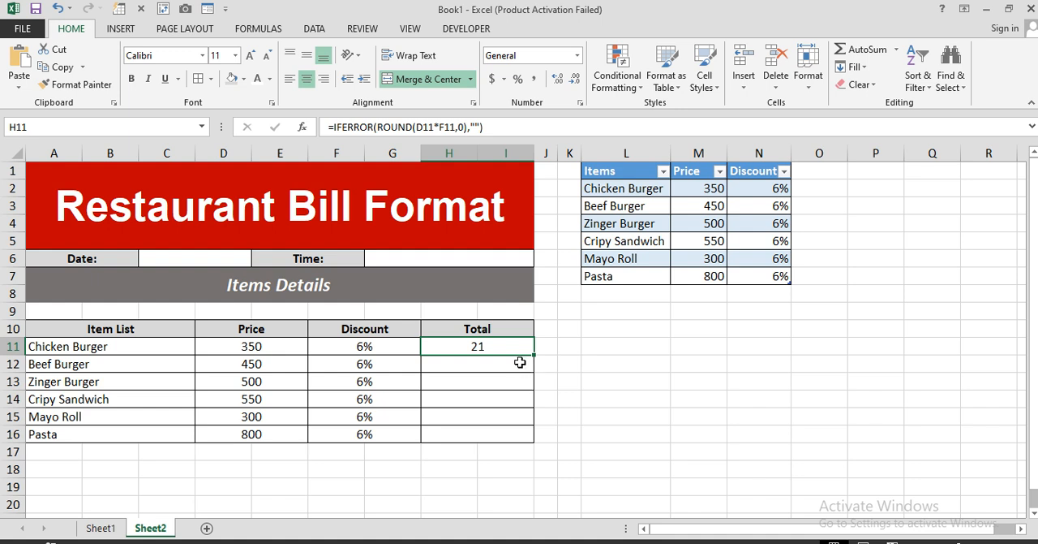
{"action": "left_click_drag", "start_coordinate": [536, 357], "coordinate": [529, 439]}
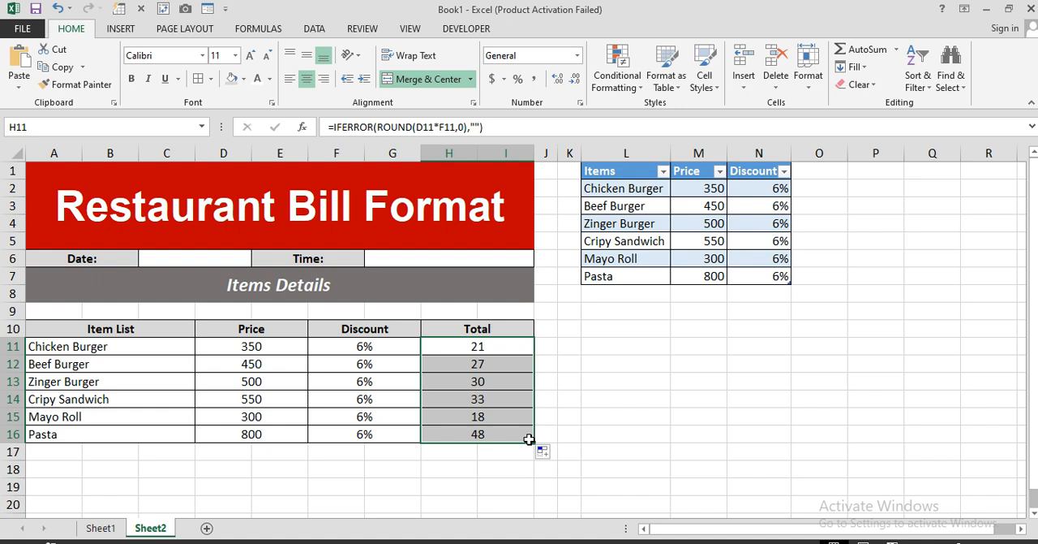
Step: Merge and center D17:G17 and enter the label "Total Amount:" in it
{"action": "left_click", "coordinate": [408, 451]}
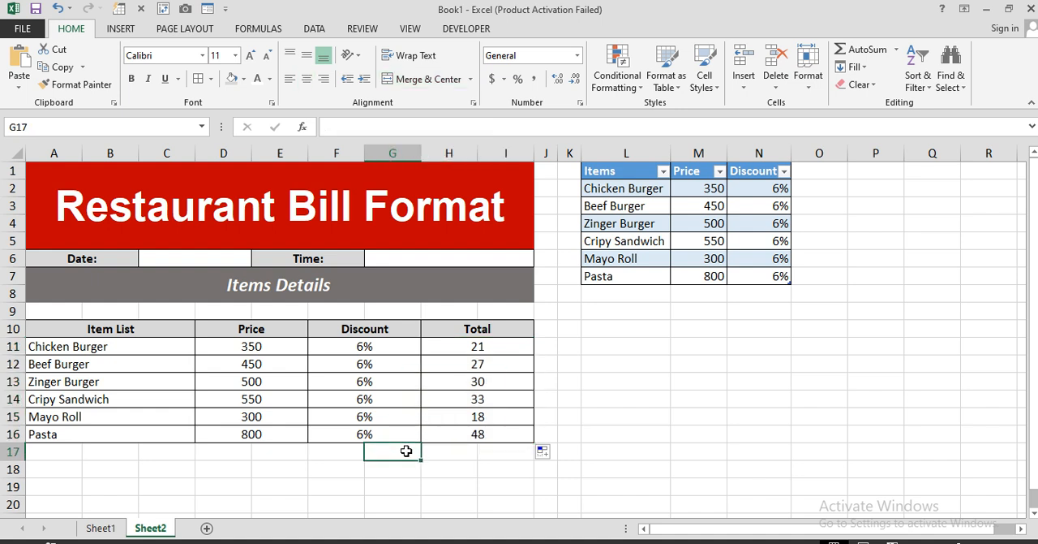
{"action": "left_click_drag", "start_coordinate": [406, 450], "coordinate": [238, 455]}
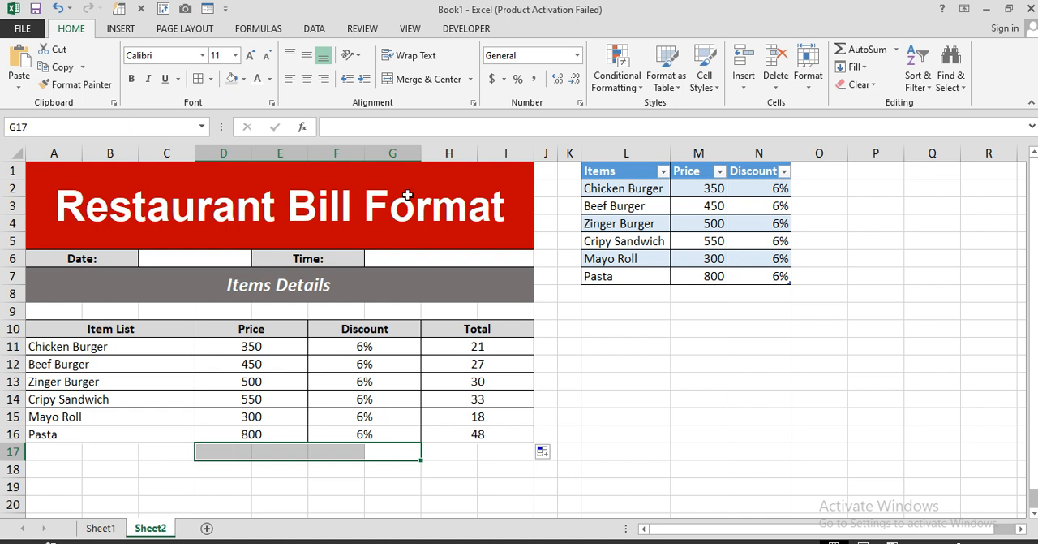
{"action": "left_click", "coordinate": [430, 81]}
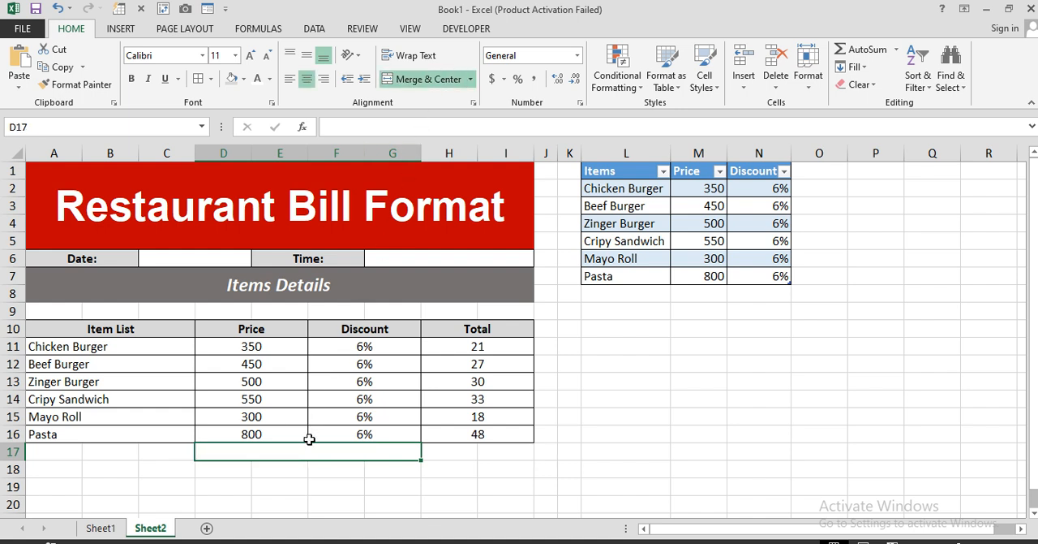
{"action": "type", "text": "Total"}
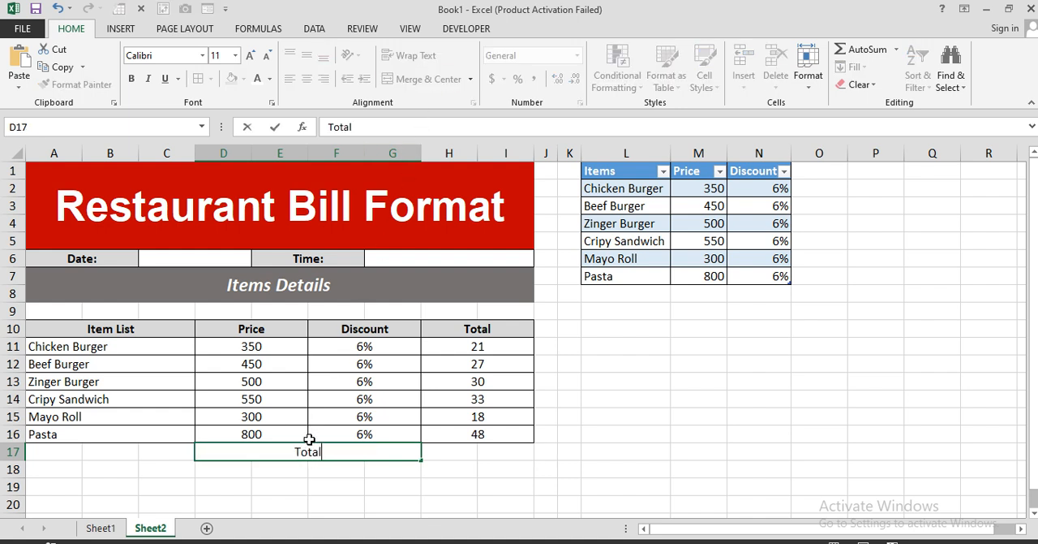
{"action": "type", "text": " Amount"}
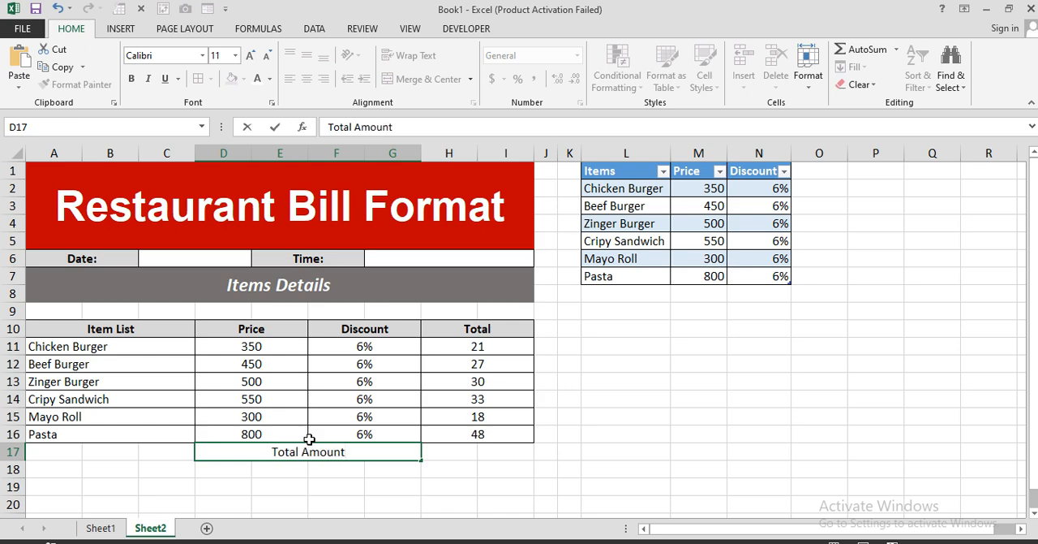
{"action": "type", "text": ":"}
{"action": "key", "text": "Return"}
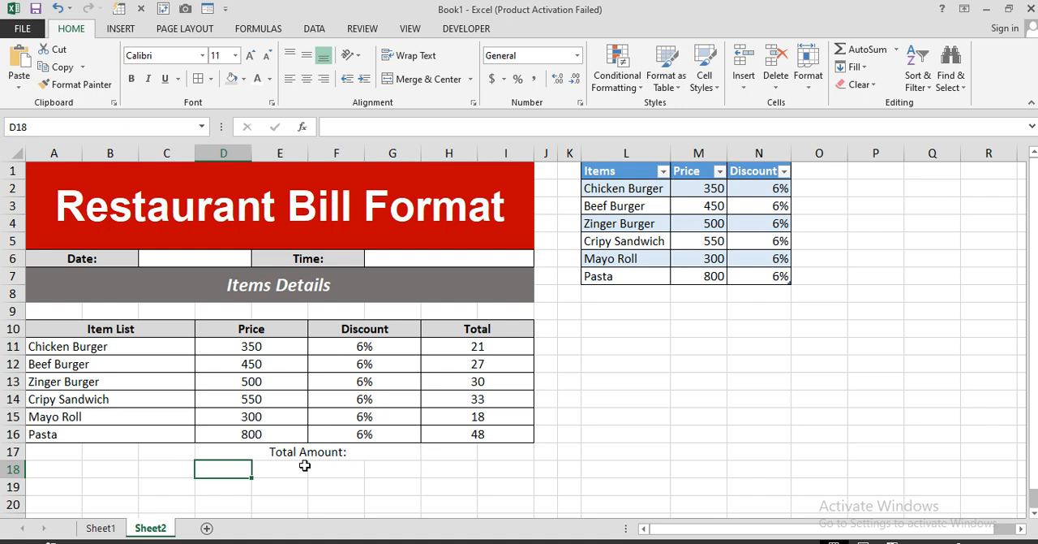
Step: Make the "Total Amount:" label in D17 bold and right-aligned
{"action": "left_click", "coordinate": [311, 452]}
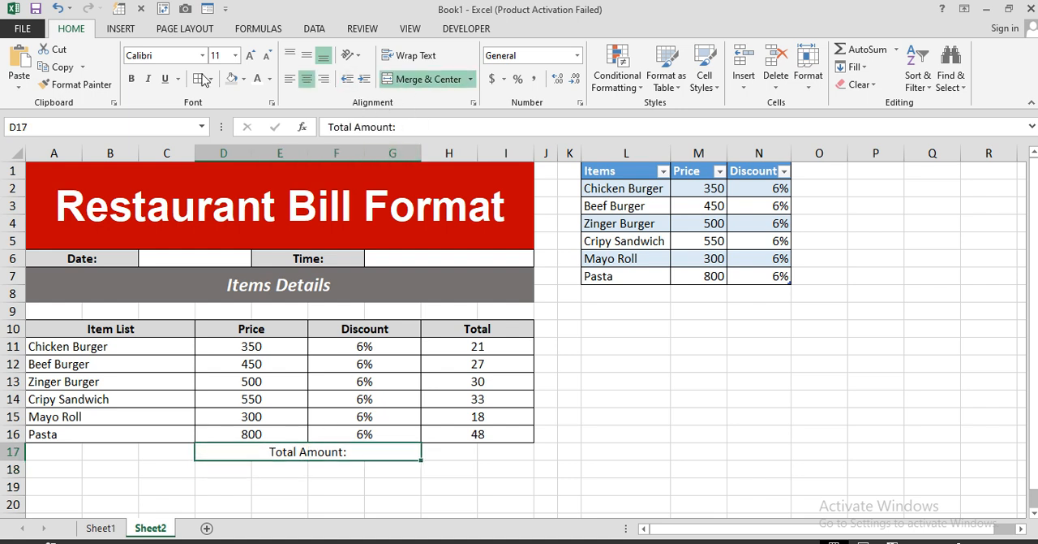
{"action": "left_click", "coordinate": [130, 82]}
{"action": "left_click", "coordinate": [323, 78]}
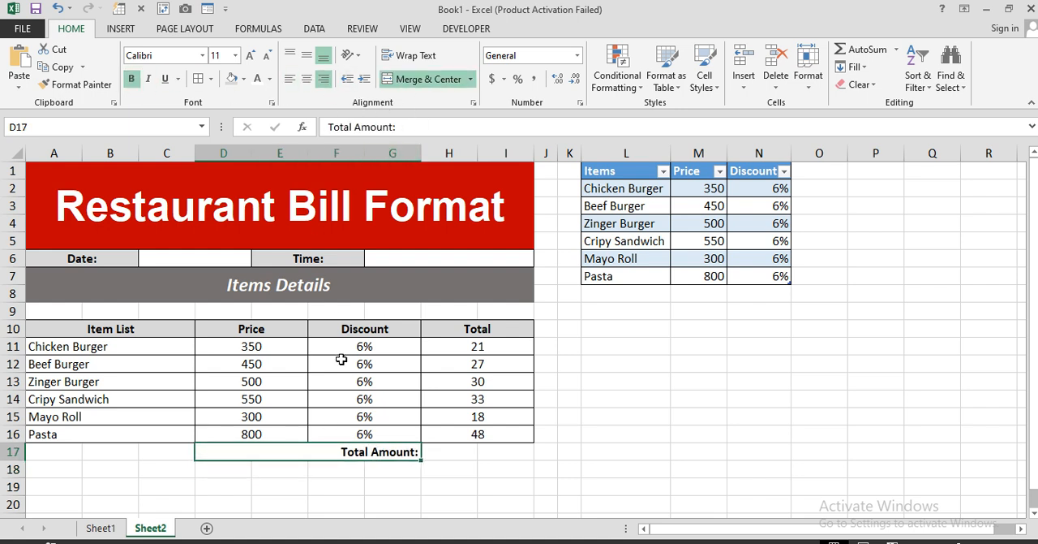
Step: Merge and center H17:I17 and enter =SUM(H11:I16) in it as the total amount
{"action": "left_click_drag", "start_coordinate": [471, 451], "coordinate": [491, 451]}
{"action": "left_click", "coordinate": [429, 78]}
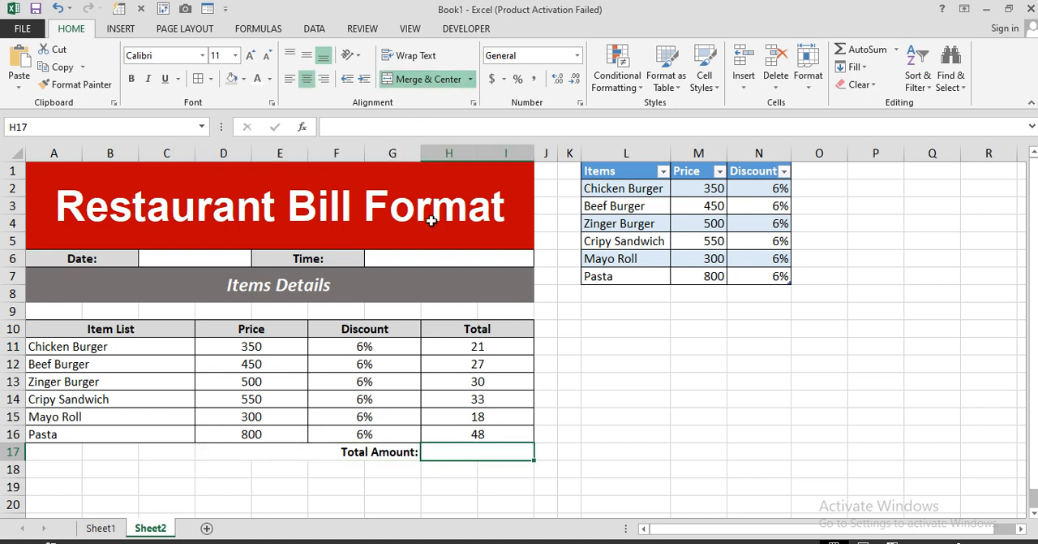
{"action": "type", "text": "=sum"}
{"action": "key", "text": "Tab"}
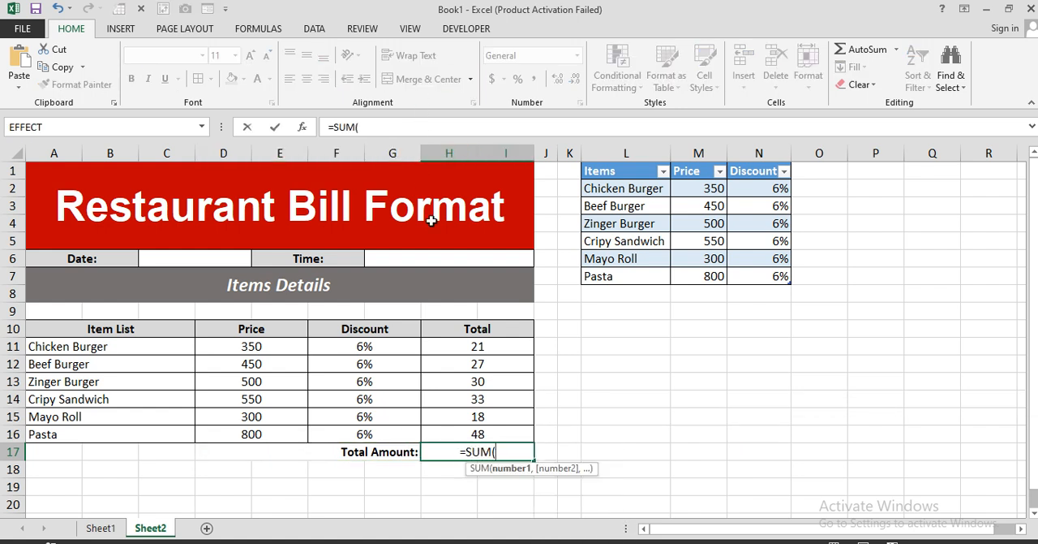
{"action": "left_click_drag", "start_coordinate": [475, 347], "coordinate": [459, 434]}
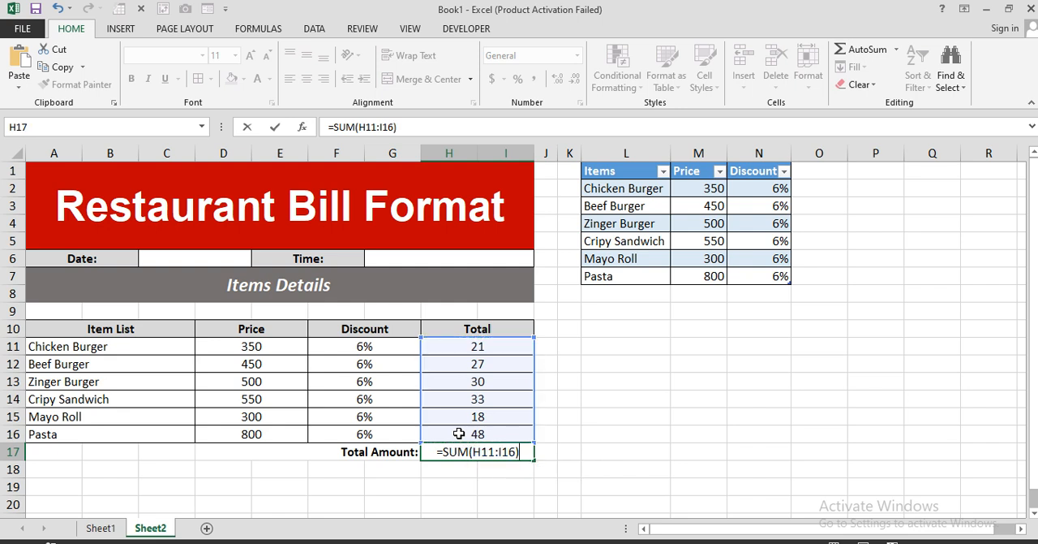
{"action": "key", "text": "Return"}
{"action": "left_click", "coordinate": [488, 450]}
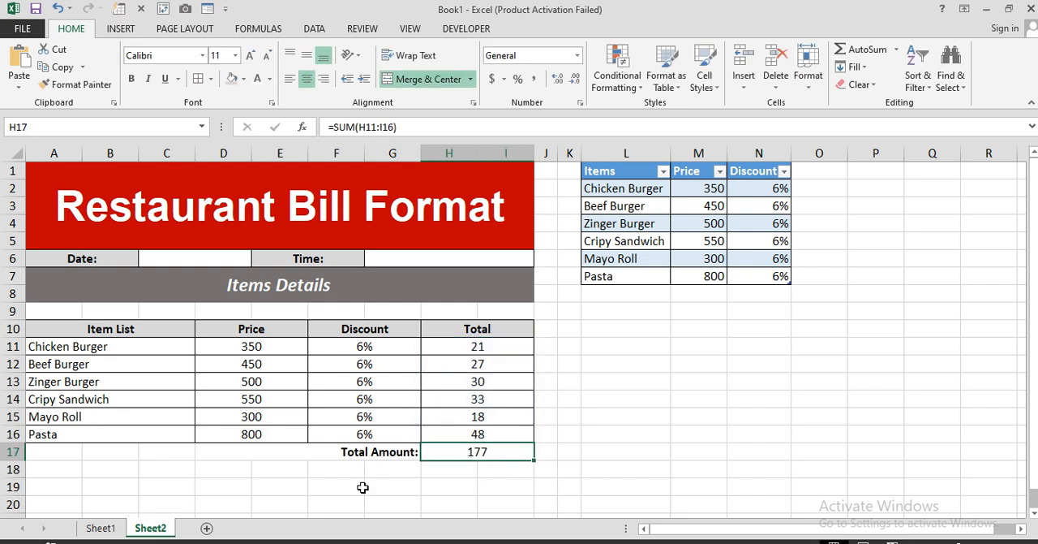
Step: Merge and center D18:G18 and enter the label "GST:" in it
{"action": "left_click_drag", "start_coordinate": [385, 473], "coordinate": [243, 471]}
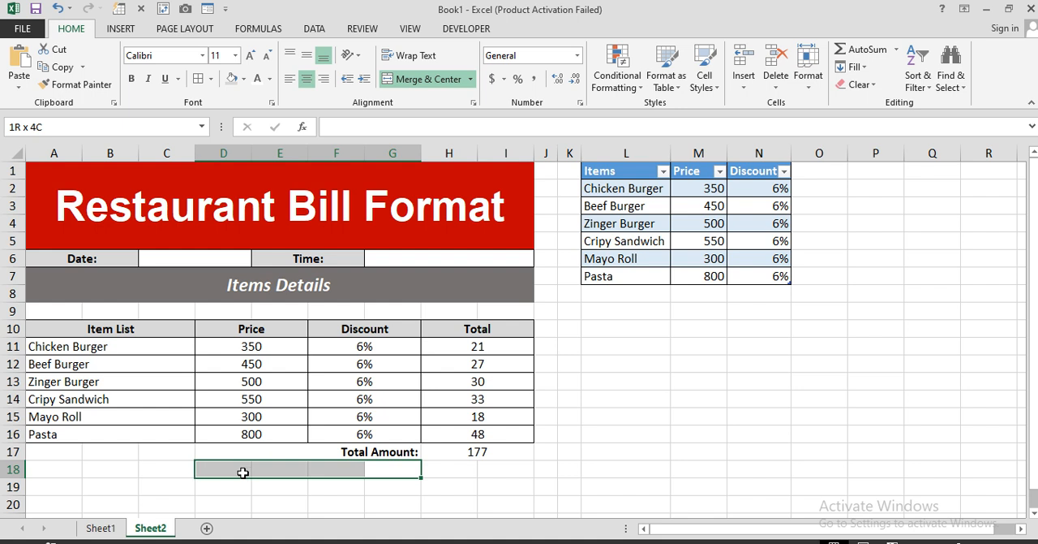
{"action": "left_click", "coordinate": [426, 79]}
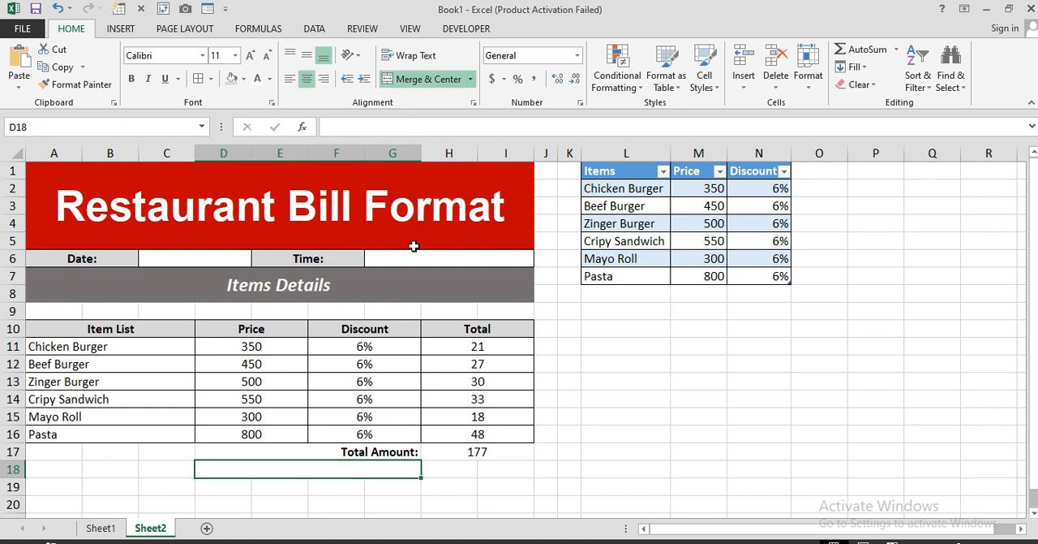
{"action": "type", "text": "GST"}
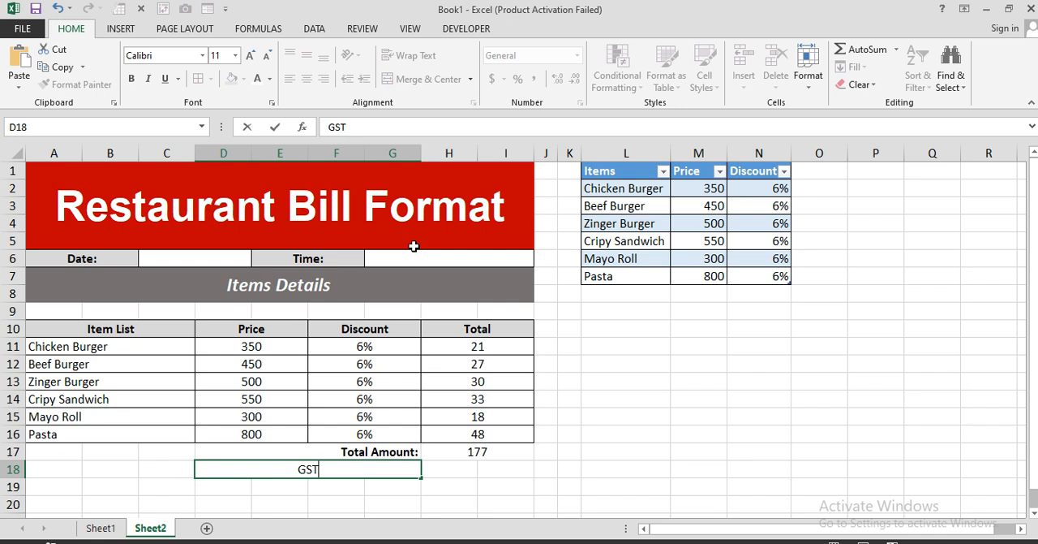
{"action": "type", "text": ":"}
{"action": "key", "text": "Return"}
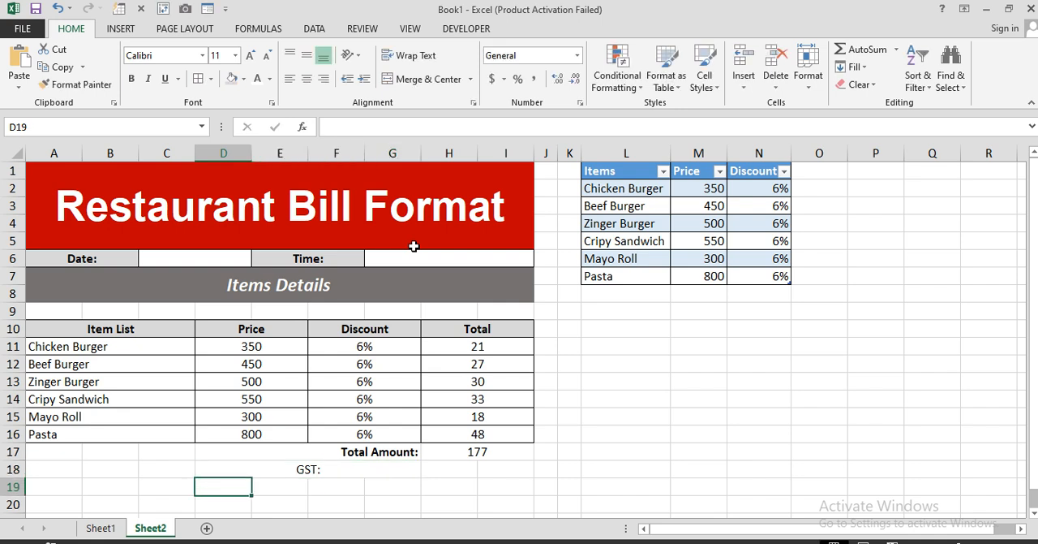
Step: Make the "GST:" label in D18 right-aligned and bold
{"action": "left_click", "coordinate": [352, 479]}
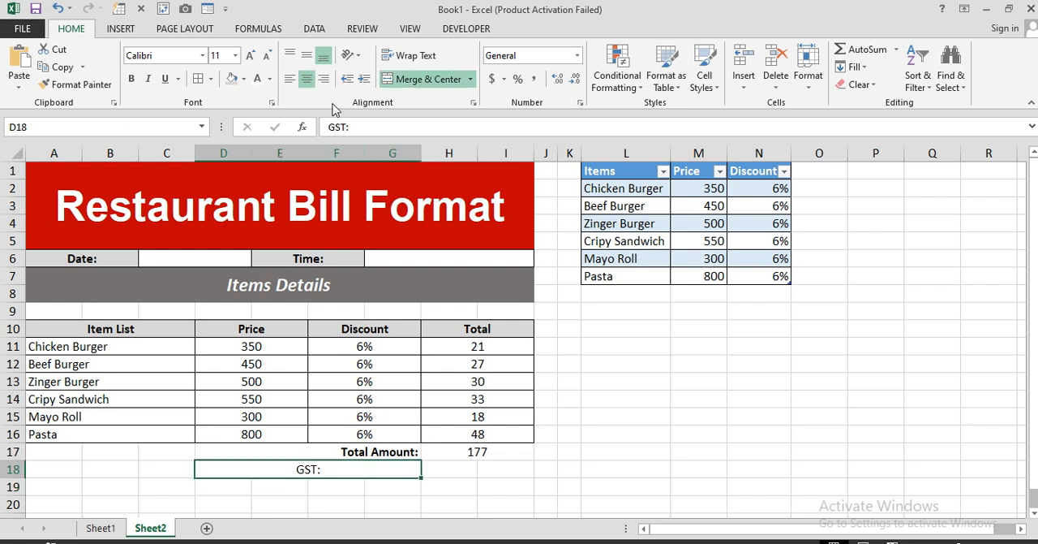
{"action": "left_click", "coordinate": [321, 80]}
{"action": "left_click", "coordinate": [131, 79]}
Step: Merge and center H18:I18 and enter a GST rate of 13% in it
{"action": "left_click_drag", "start_coordinate": [463, 470], "coordinate": [490, 470]}
{"action": "left_click", "coordinate": [426, 80]}
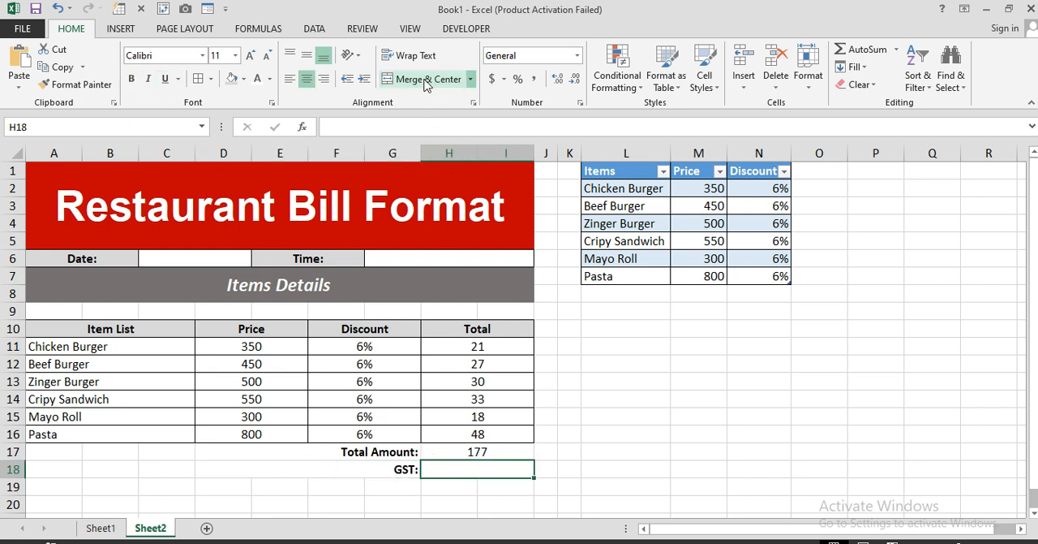
{"action": "type", "text": "13"}
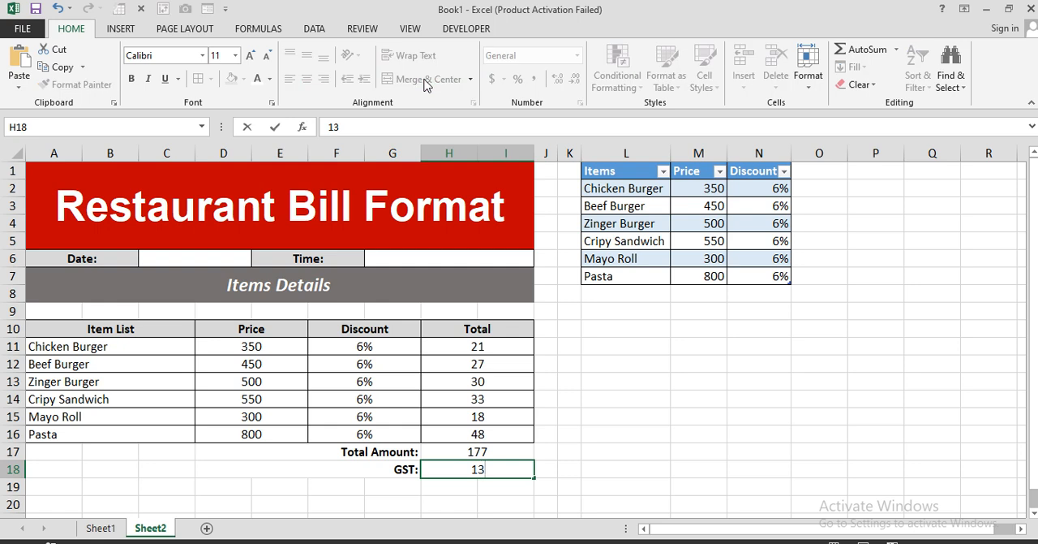
{"action": "type", "text": "%"}
{"action": "key", "text": "Return"}
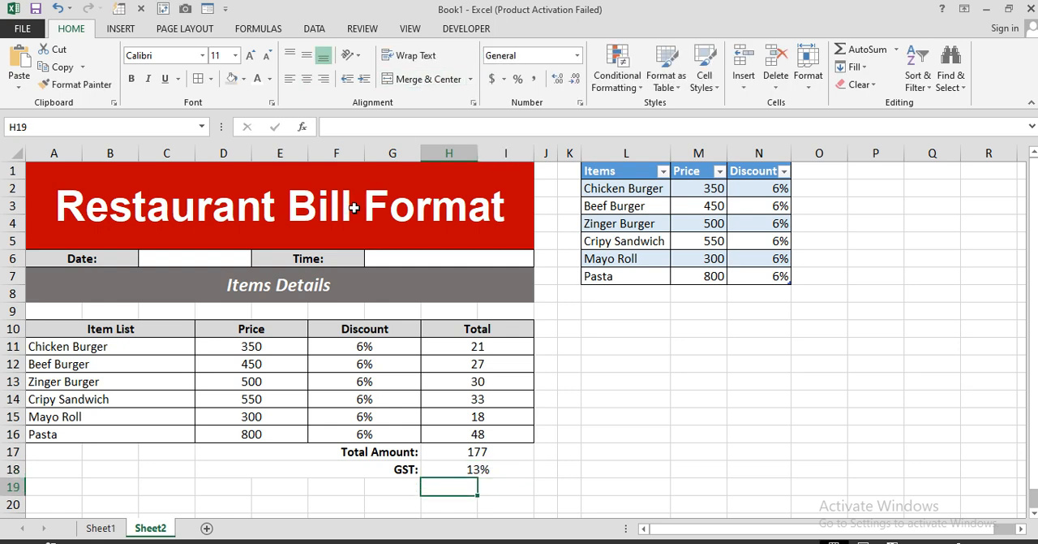
Step: Merge and center D19:G19 and enter the label "Apply:" in it
{"action": "scroll", "coordinate": [401, 487], "scroll_direction": "down", "scroll_amount": 1}
{"action": "left_click_drag", "start_coordinate": [399, 434], "coordinate": [235, 434]}
{"action": "left_click", "coordinate": [418, 80]}
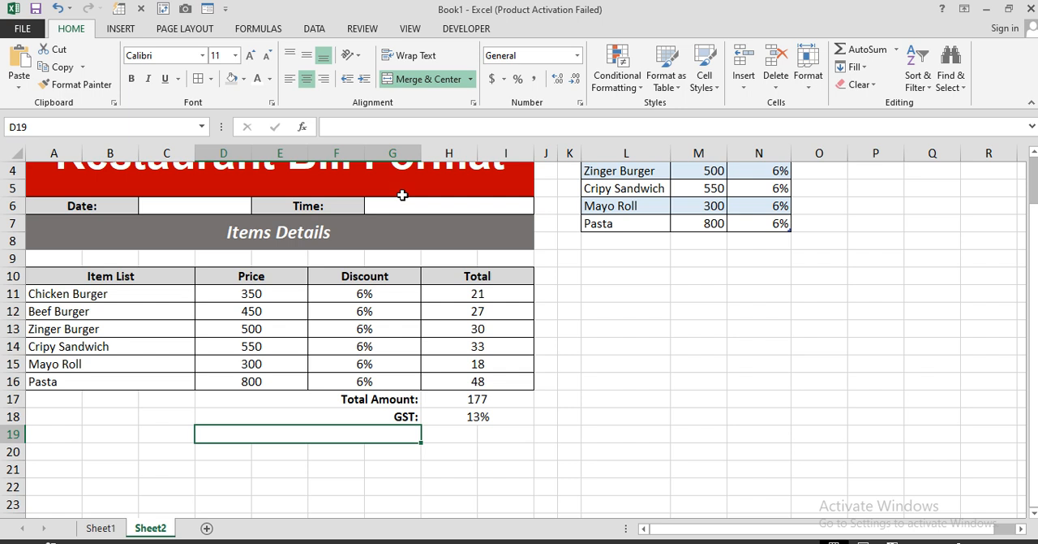
{"action": "type", "text": "Apply"}
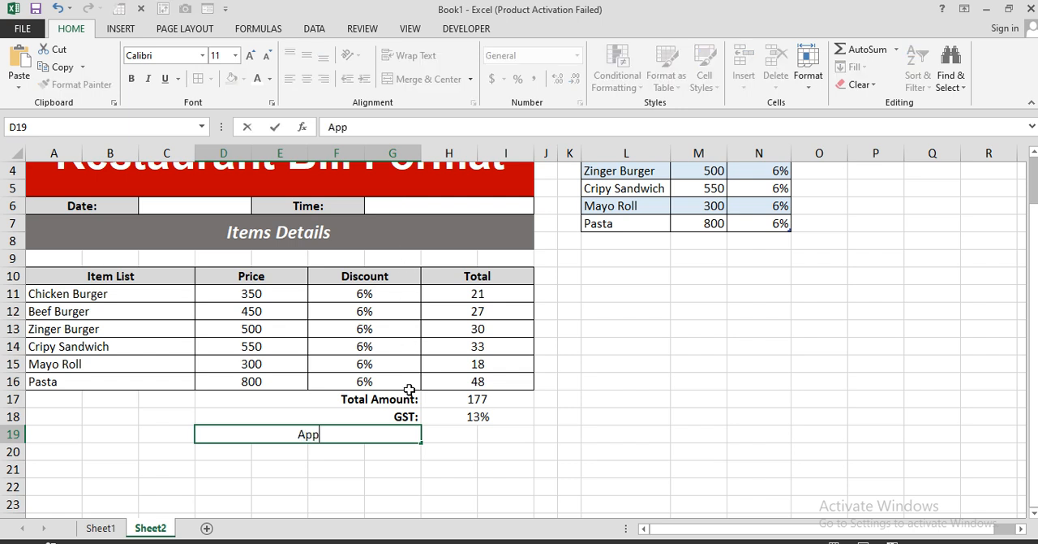
{"action": "type", "text": ":"}
{"action": "key", "text": "Return"}
Step: Make the "Apply:" label in D19 right-aligned and bold
{"action": "left_click", "coordinate": [391, 437]}
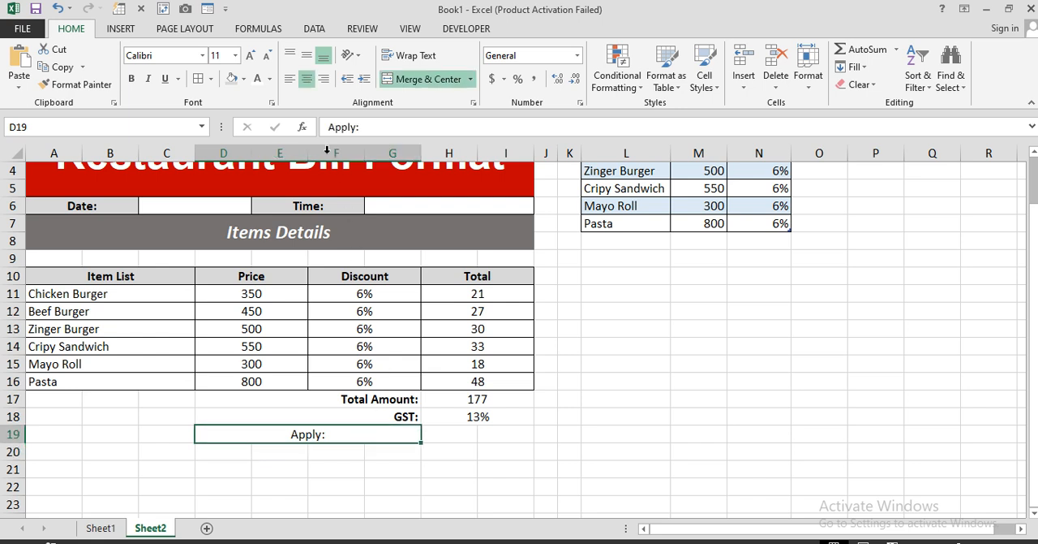
{"action": "left_click", "coordinate": [323, 79]}
{"action": "left_click", "coordinate": [131, 79]}
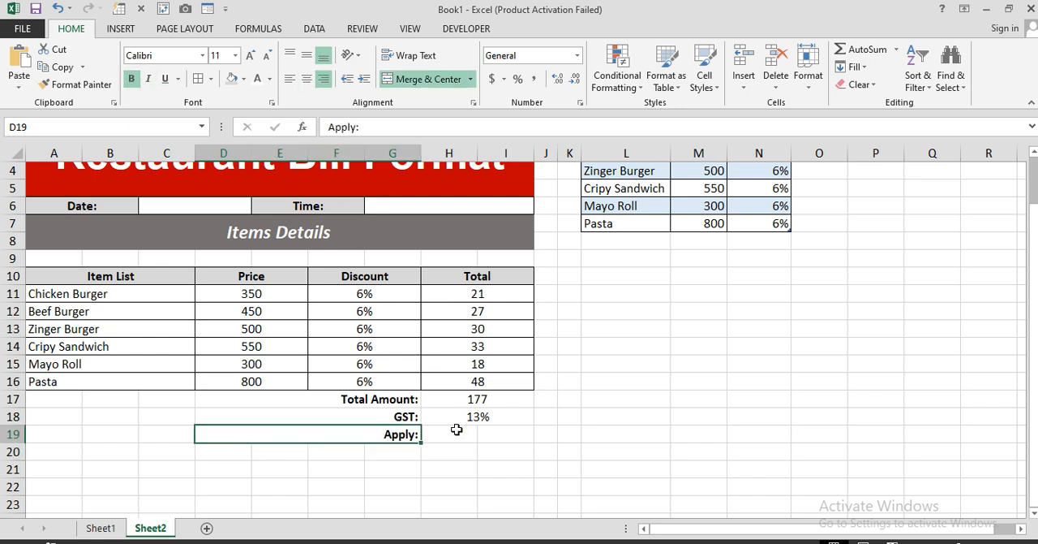
Step: Merge and center H19:I19 and enter =H17*H18 in it to calculate the GST amount
{"action": "left_click_drag", "start_coordinate": [456, 431], "coordinate": [514, 432]}
{"action": "left_click", "coordinate": [418, 79]}
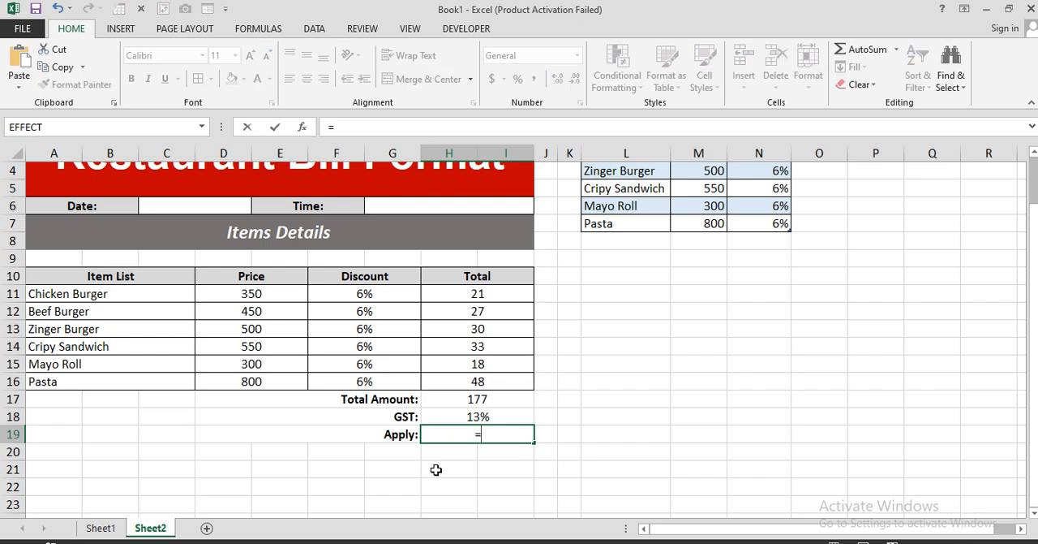
{"action": "left_click", "coordinate": [478, 399]}
{"action": "type", "text": "*"}
{"action": "left_click", "coordinate": [479, 416]}
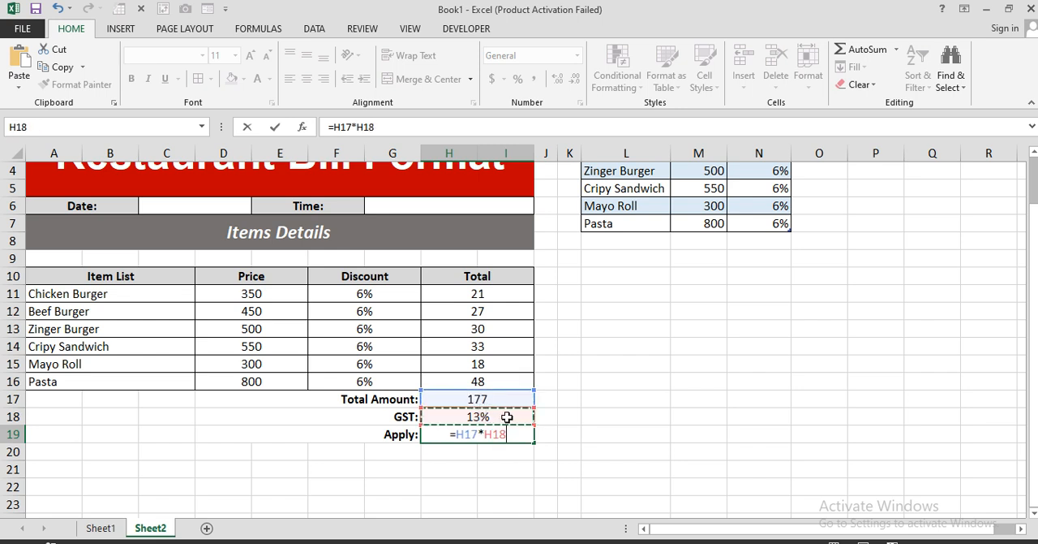
{"action": "key", "text": "Return"}
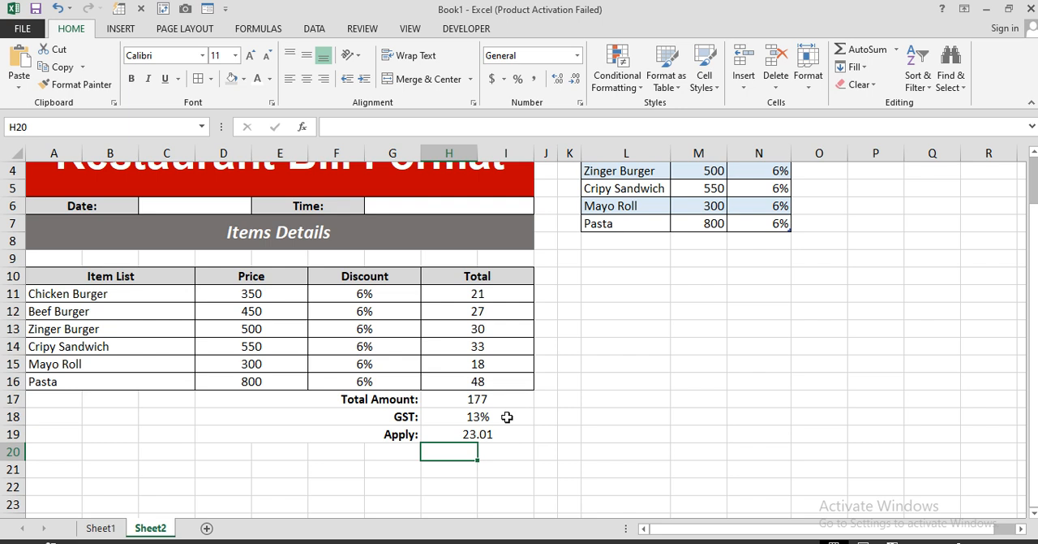
Step: Merge and center D20:G20 and enter the label "Total Bill Amount:" in it
{"action": "left_click_drag", "start_coordinate": [396, 451], "coordinate": [214, 451]}
{"action": "left_click", "coordinate": [425, 79]}
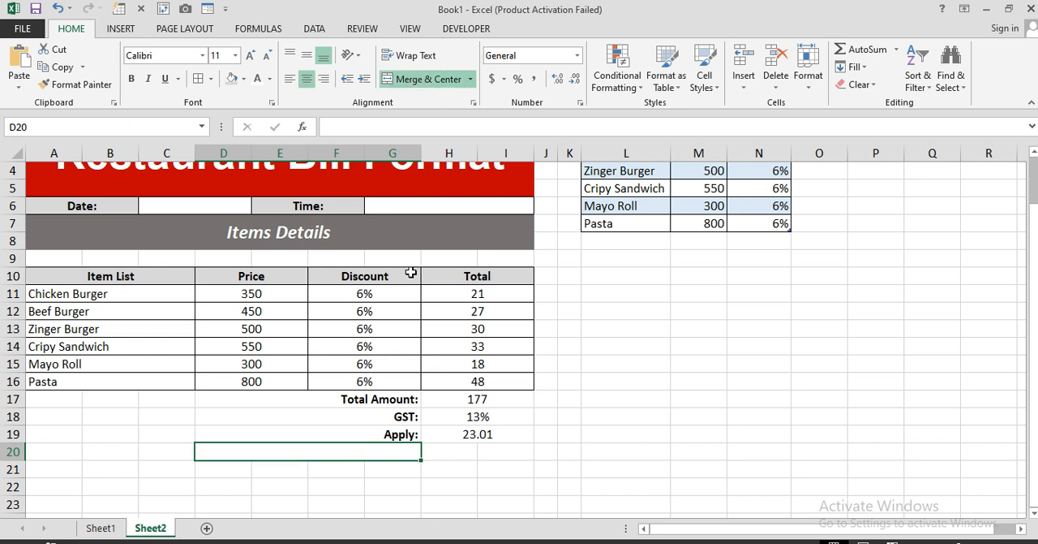
{"action": "type", "text": "Total "}
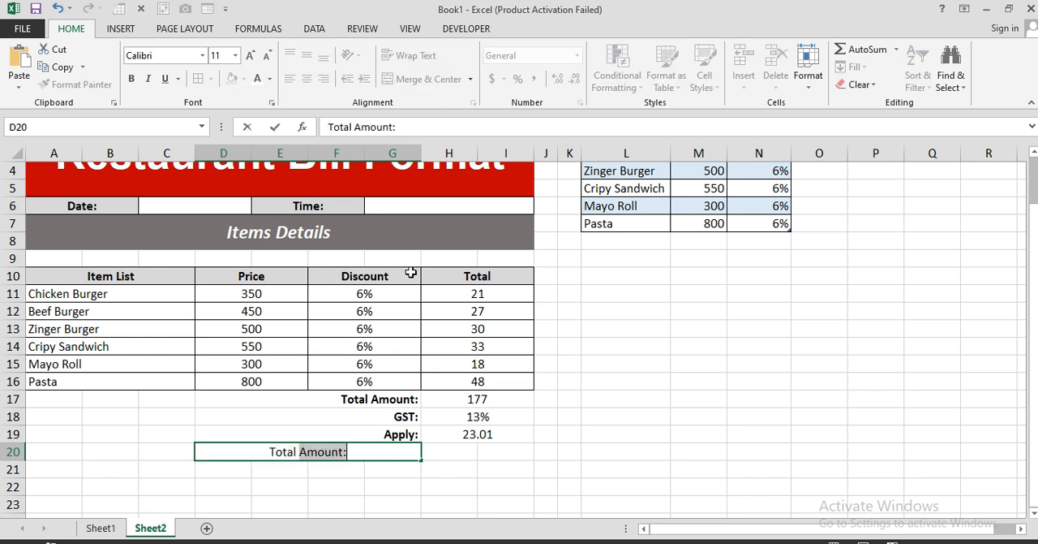
{"action": "type", "text": "Bill"}
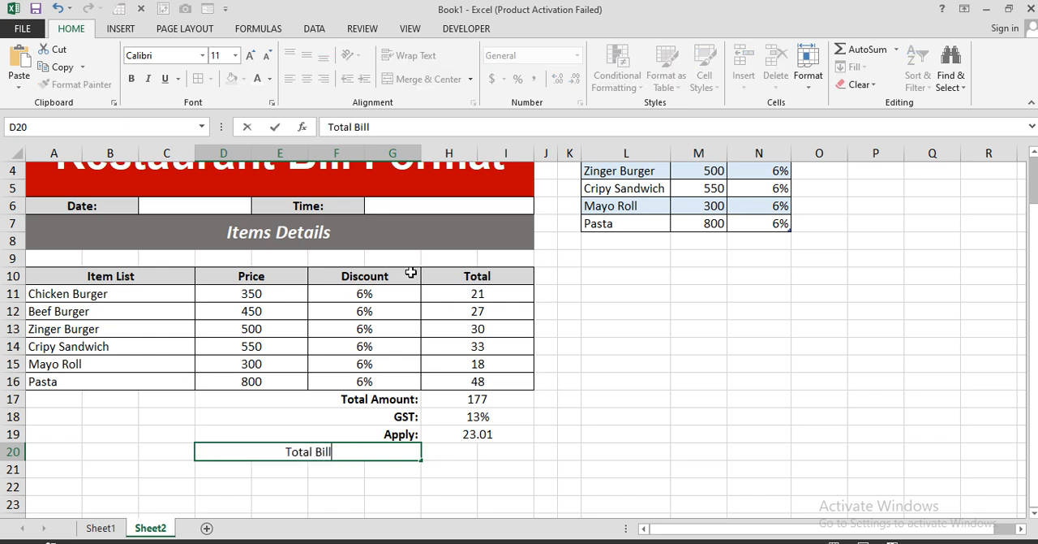
{"action": "type", "text": " Amount"}
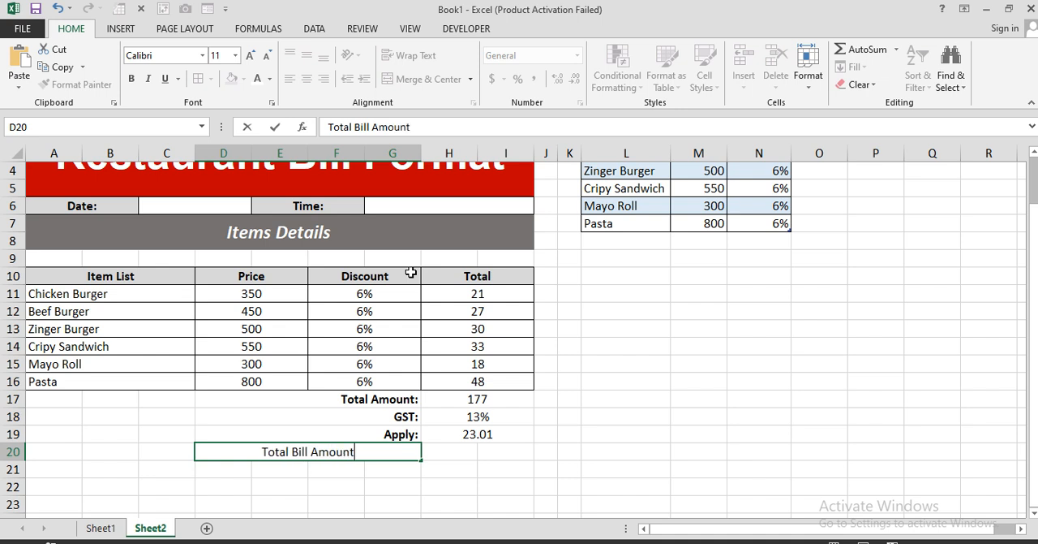
{"action": "type", "text": ":"}
{"action": "key", "text": "Return"}
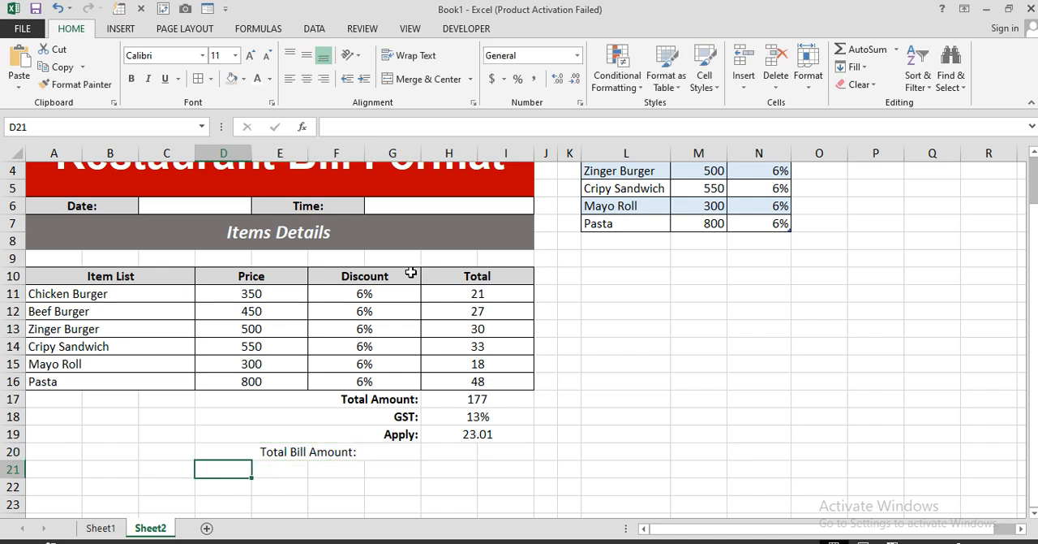
Step: Make the "Total Bill Amount:" label in D20 right-aligned and bold
{"action": "left_click", "coordinate": [411, 451]}
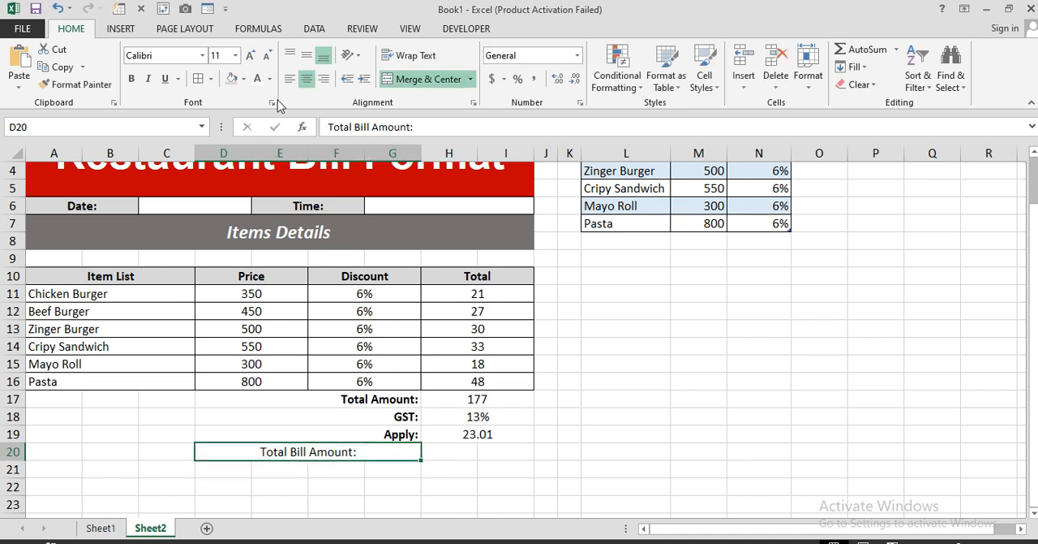
{"action": "left_click", "coordinate": [323, 81]}
{"action": "left_click", "coordinate": [132, 81]}
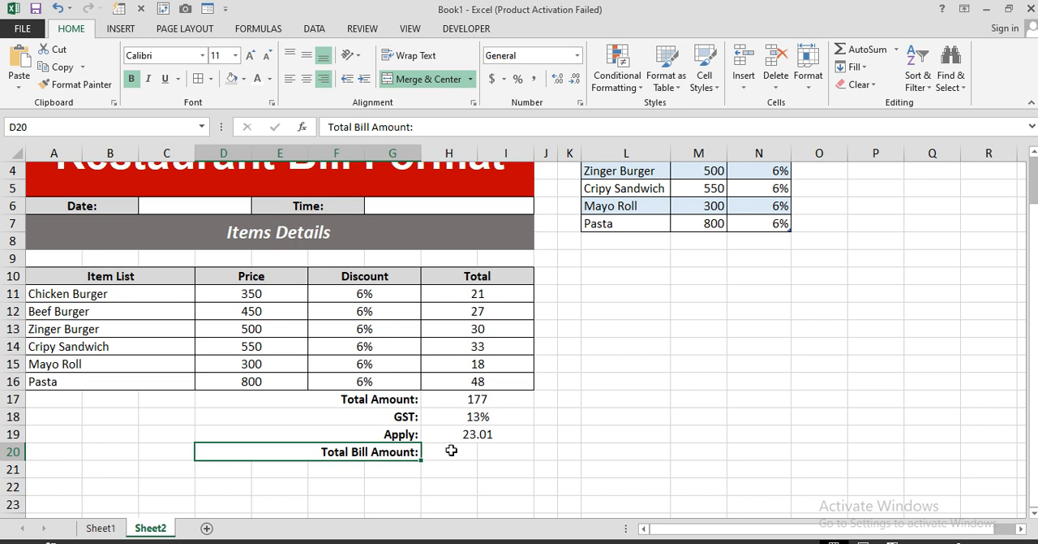
Step: Merge and center H20:I20 and enter =SUM(H17,H19) in it for the total bill amount
{"action": "left_click_drag", "start_coordinate": [447, 451], "coordinate": [507, 452]}
{"action": "left_click", "coordinate": [399, 80]}
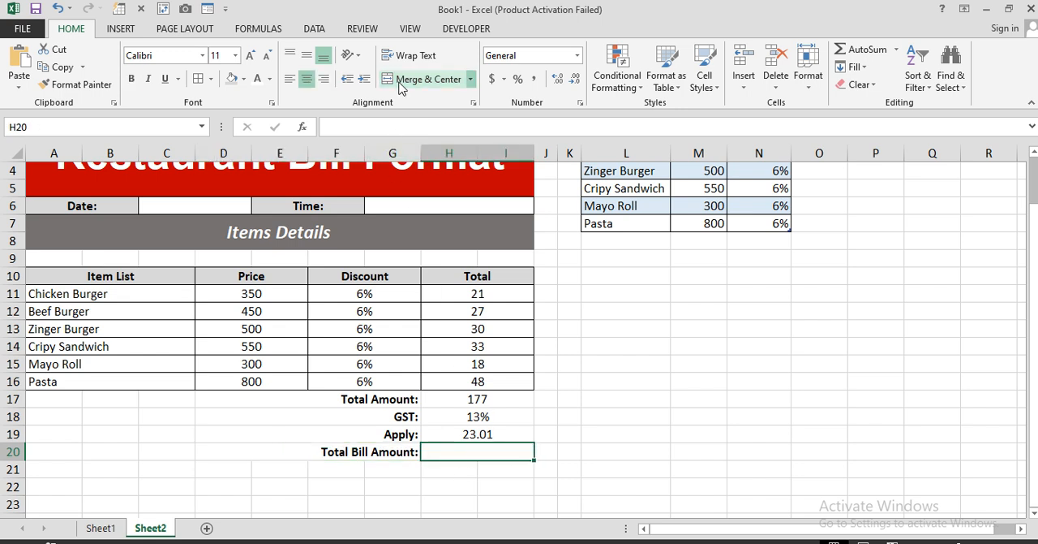
{"action": "type", "text": "="}
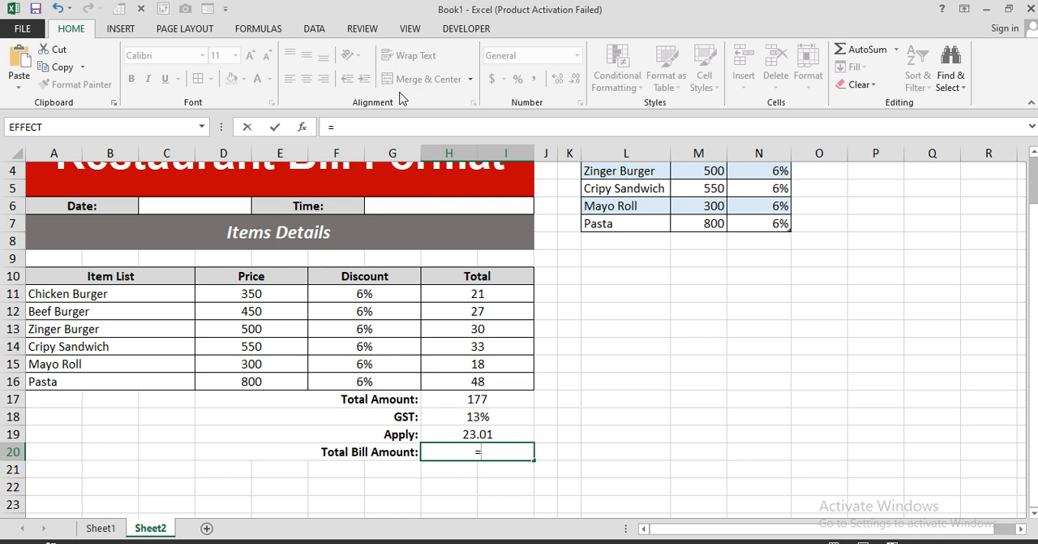
{"action": "type", "text": "sum"}
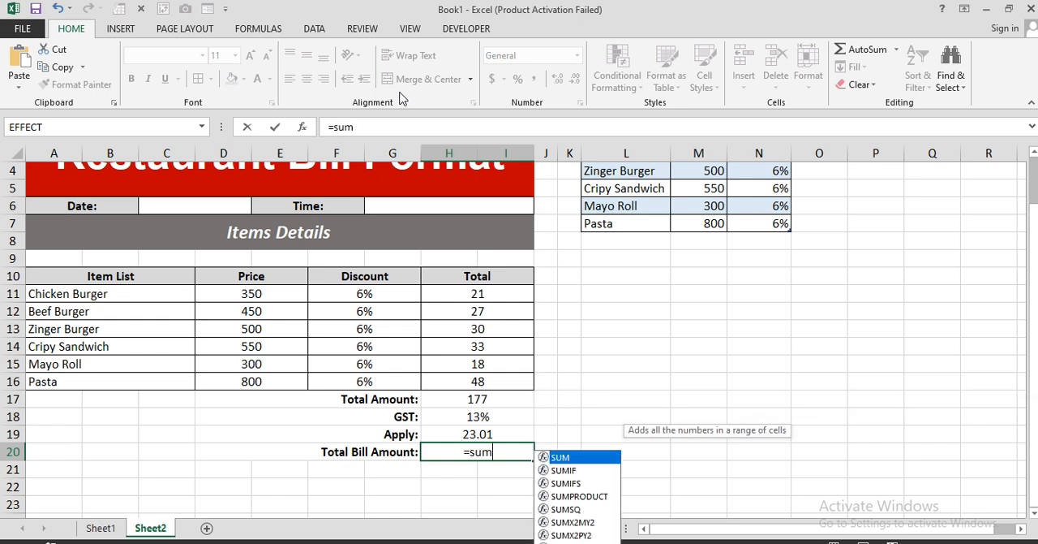
{"action": "key", "text": "Tab"}
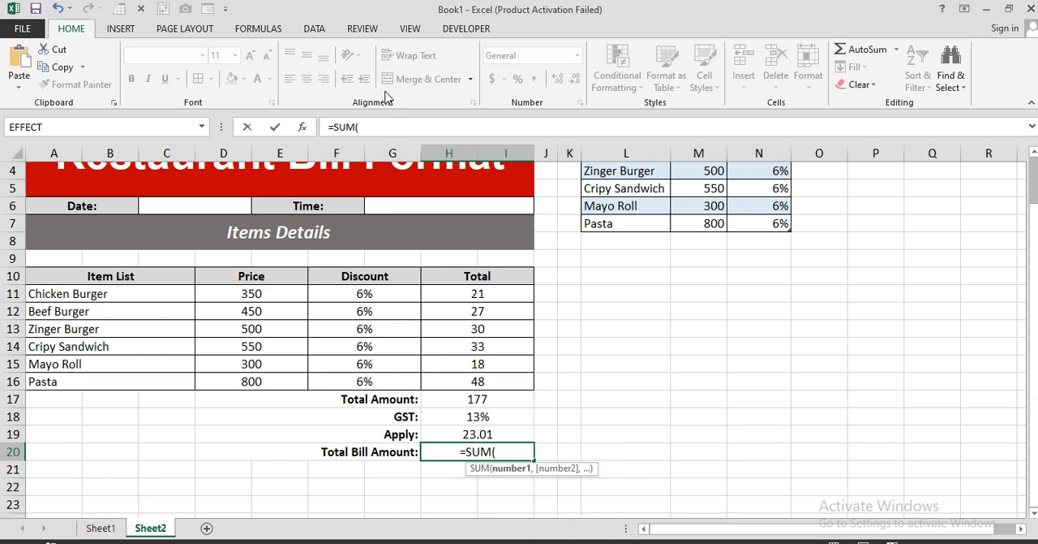
{"action": "left_click", "coordinate": [469, 399]}
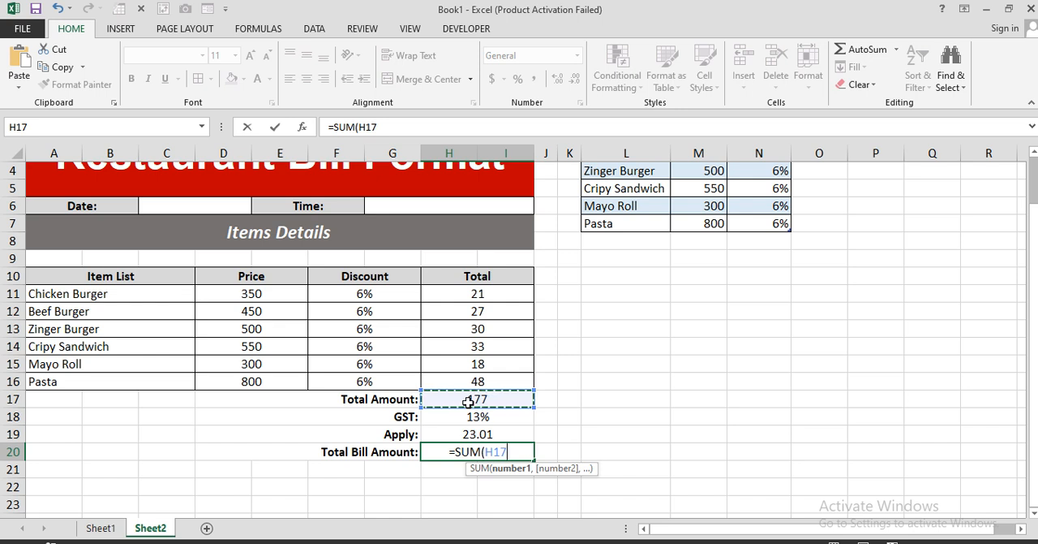
{"action": "type", "text": ","}
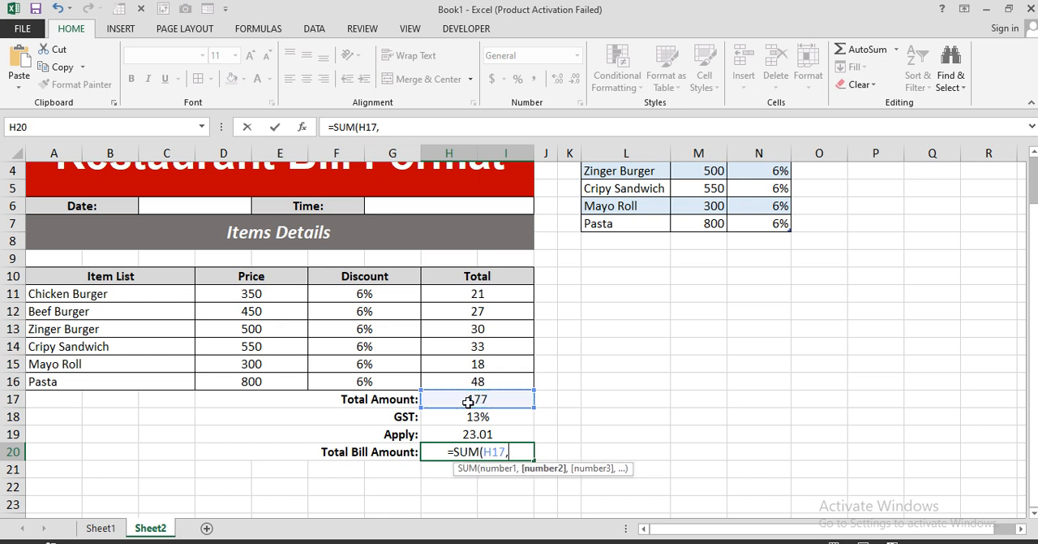
{"action": "left_click", "coordinate": [491, 434]}
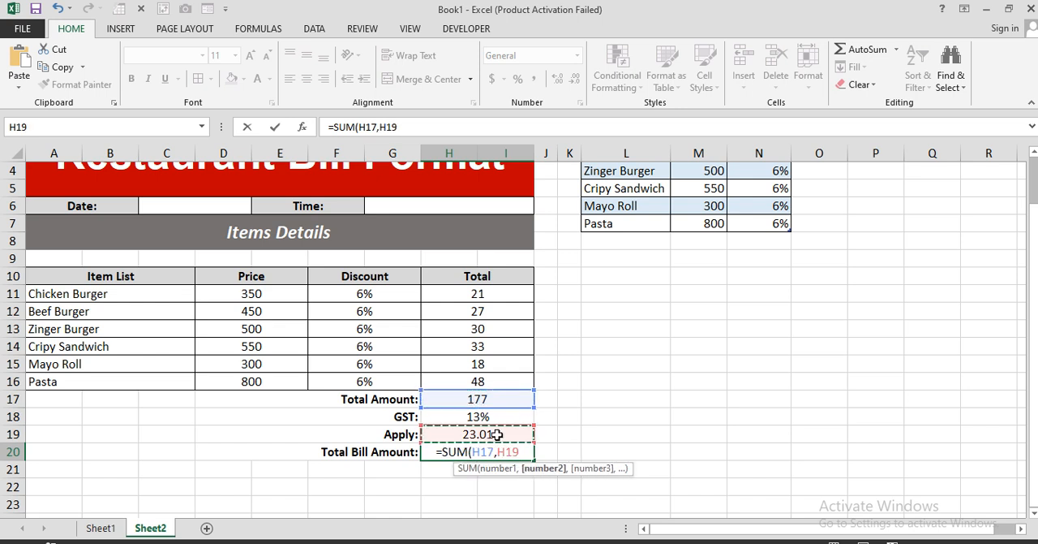
{"action": "type", "text": ")"}
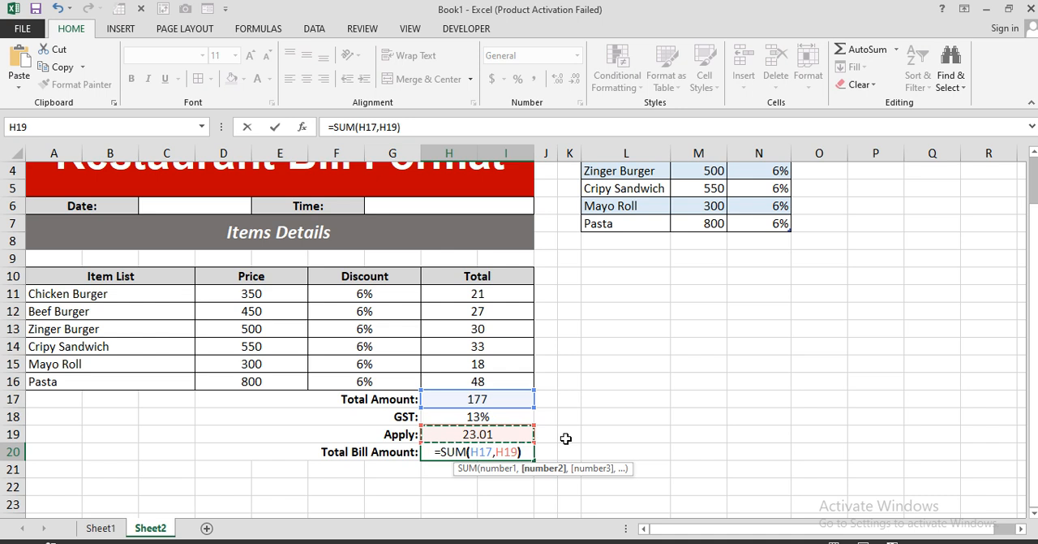
{"action": "key", "text": "Return"}
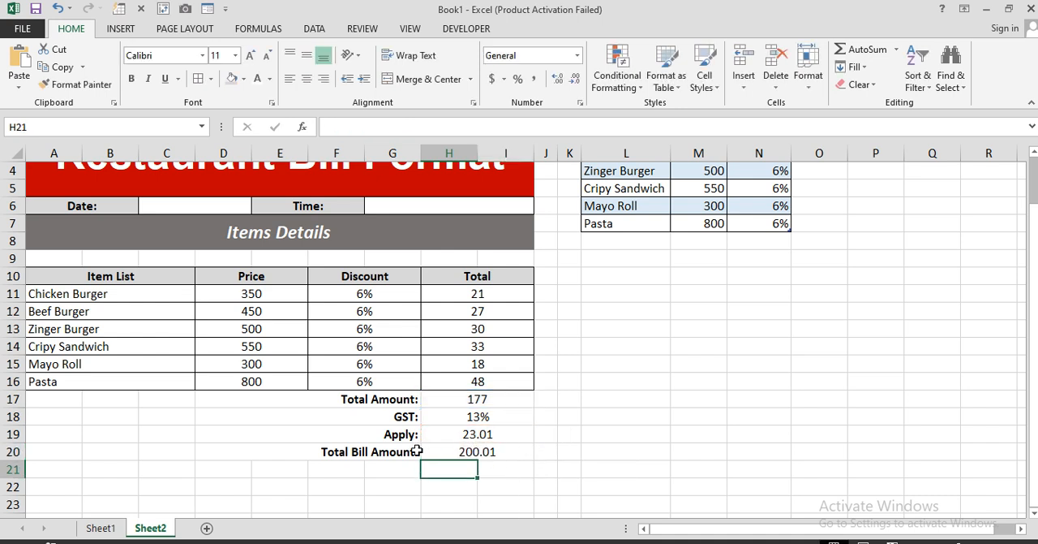
Step: Apply all borders to the summary block D17:I20 and make its values in H17:I20 bold
{"action": "left_click_drag", "start_coordinate": [328, 403], "coordinate": [463, 451]}
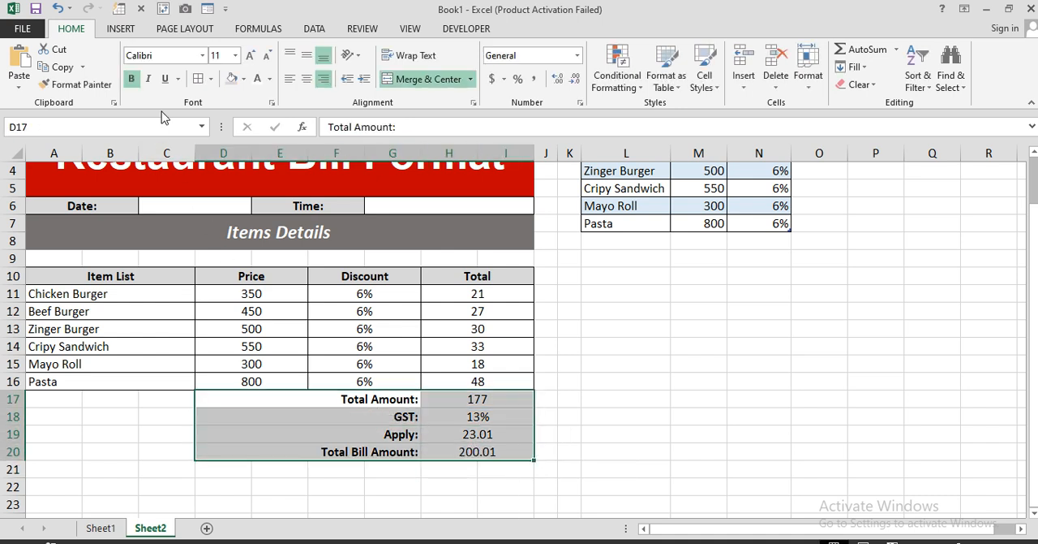
{"action": "left_click_drag", "start_coordinate": [495, 402], "coordinate": [492, 451]}
{"action": "left_click", "coordinate": [130, 79]}
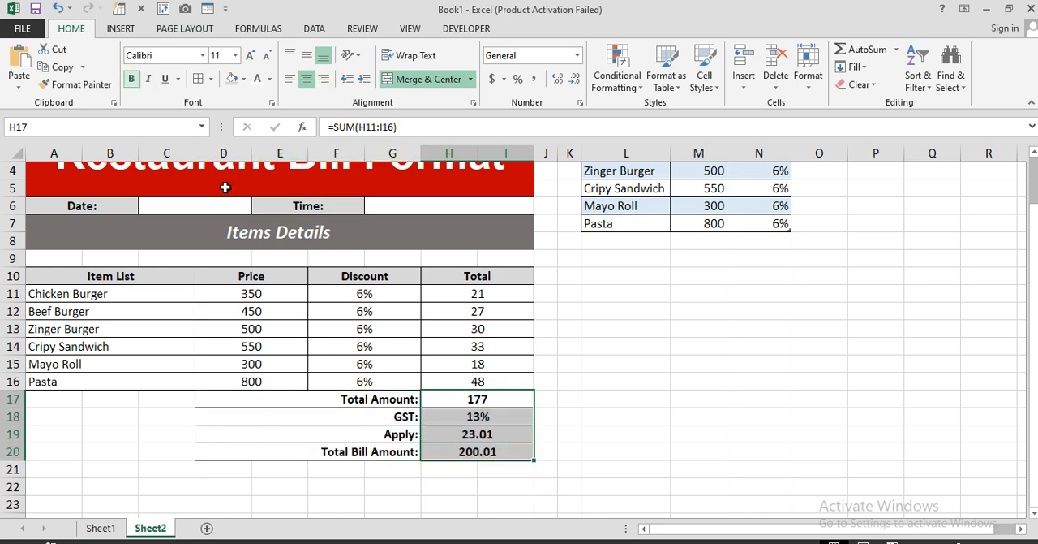
{"action": "scroll", "coordinate": [524, 389], "scroll_direction": "up", "scroll_amount": 1}
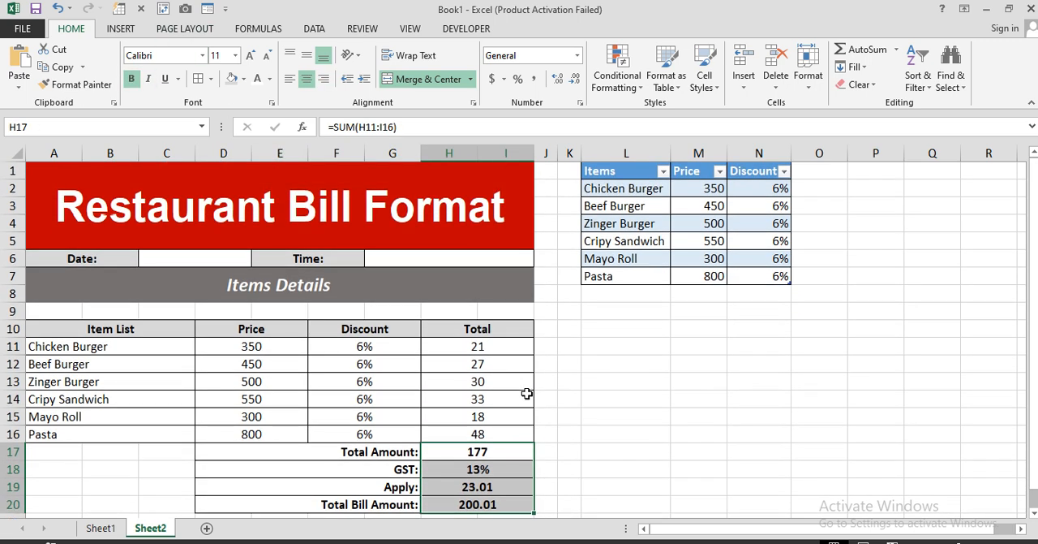